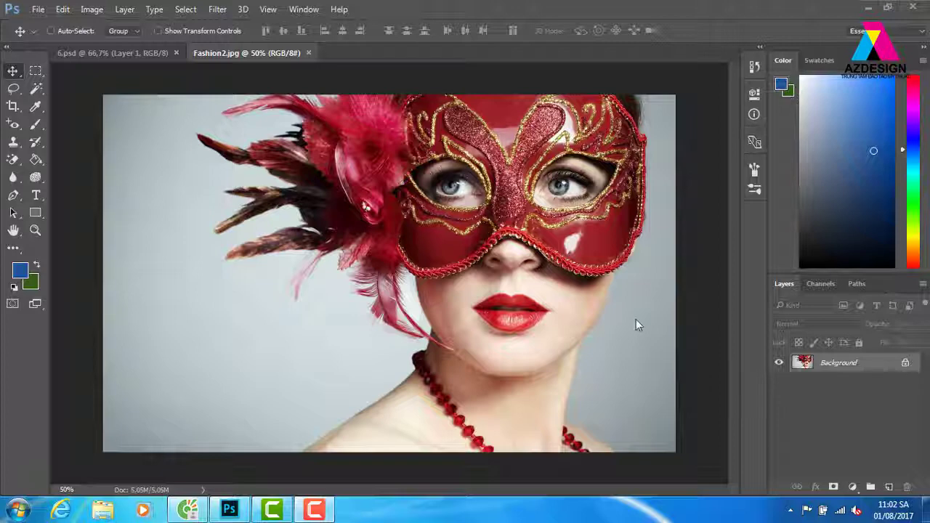
Unlock Fashion2.jpg's Background into an editable Layer 0, leaving Layer Style settings unchanged
click(901, 363)
double_click(886, 363)
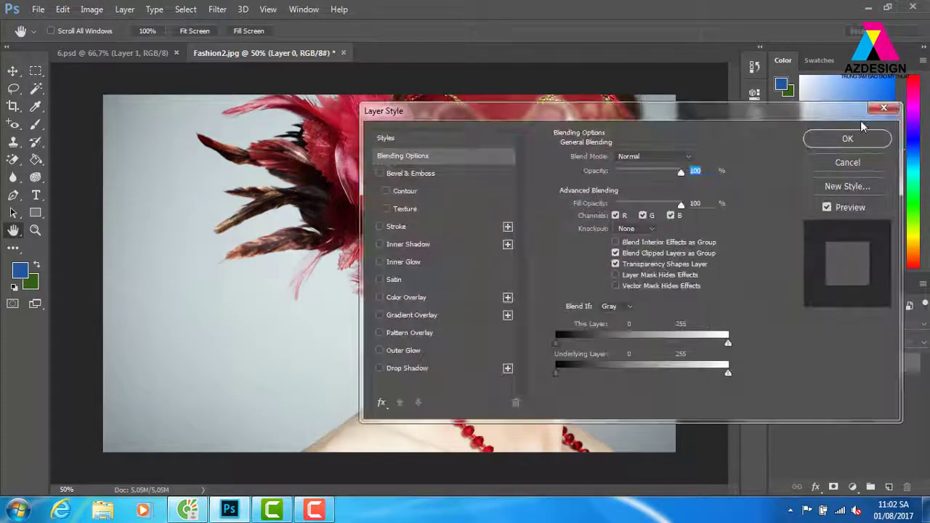
click(884, 108)
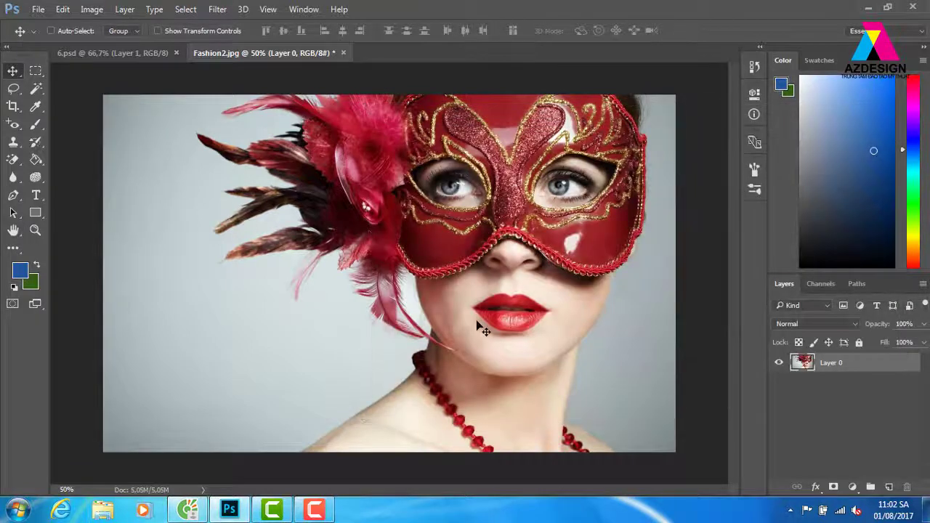
click(92, 10)
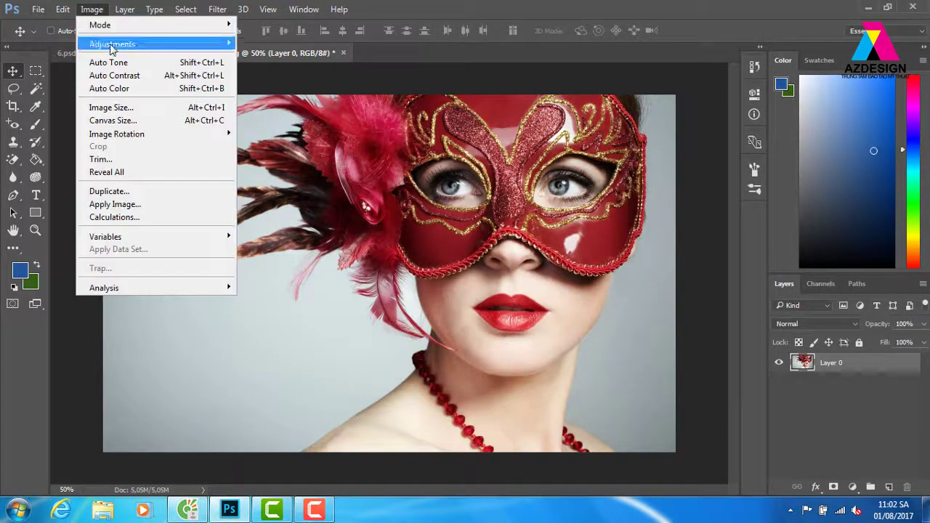
Apply Levels with Red black input 18, Green white input 240 and Blue white input 226
click(410, 58)
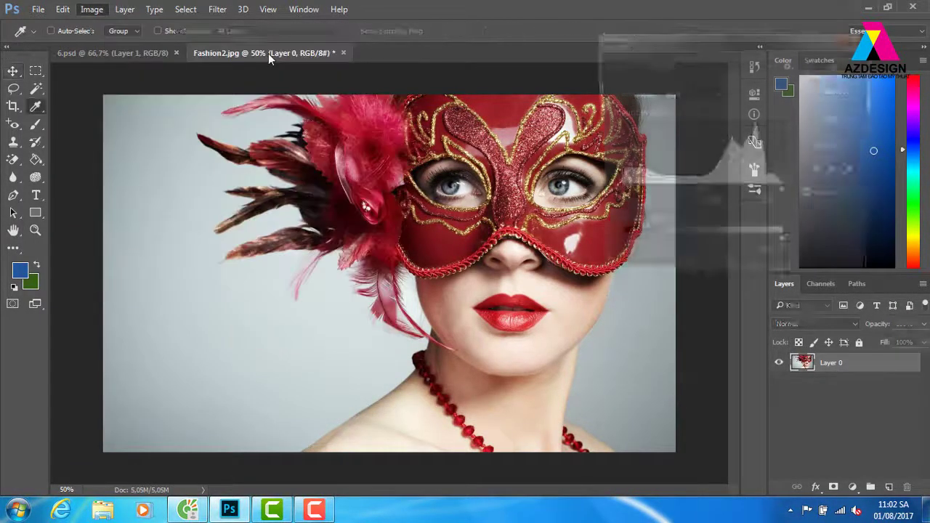
click(705, 93)
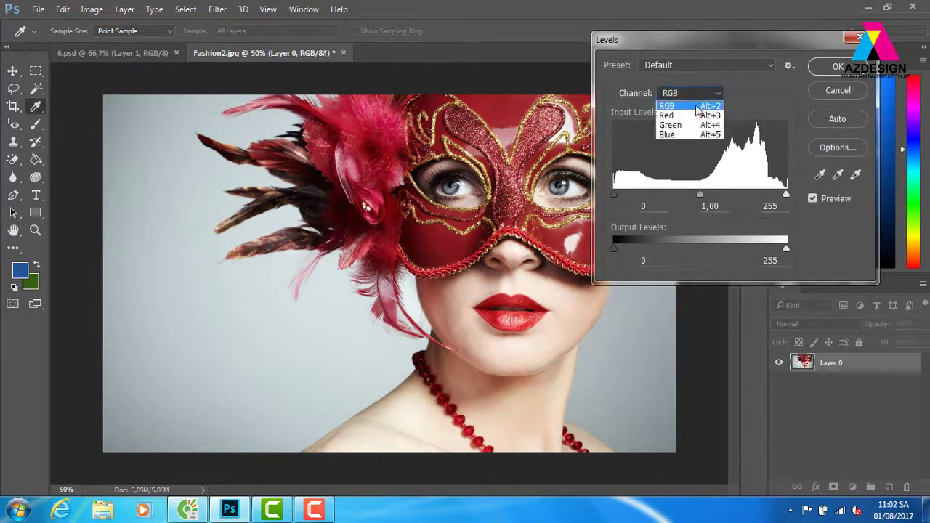
click(691, 108)
drag(619, 197, 626, 197)
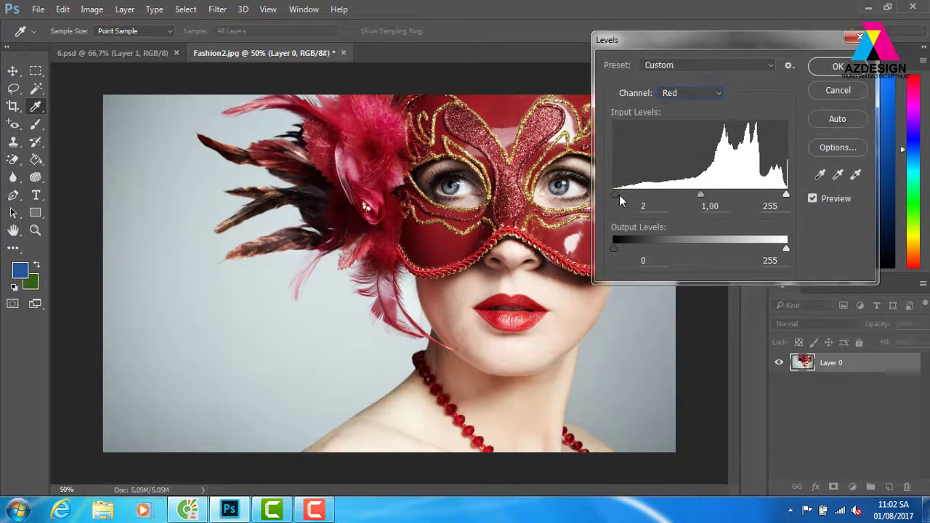
click(691, 92)
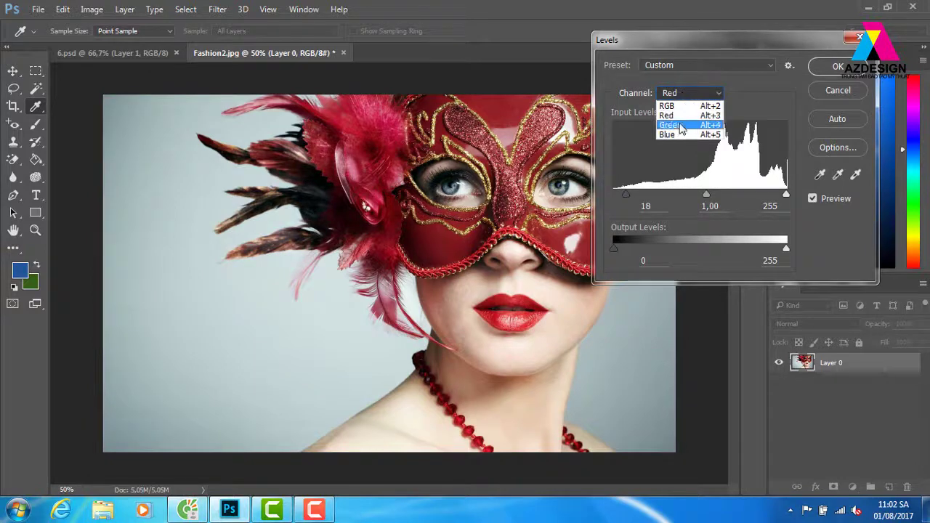
click(677, 125)
drag(787, 195, 779, 195)
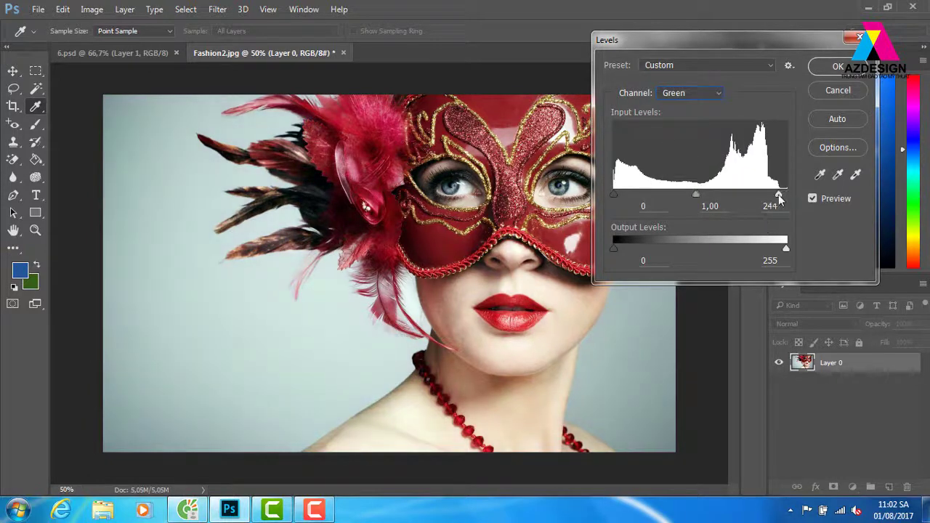
click(706, 95)
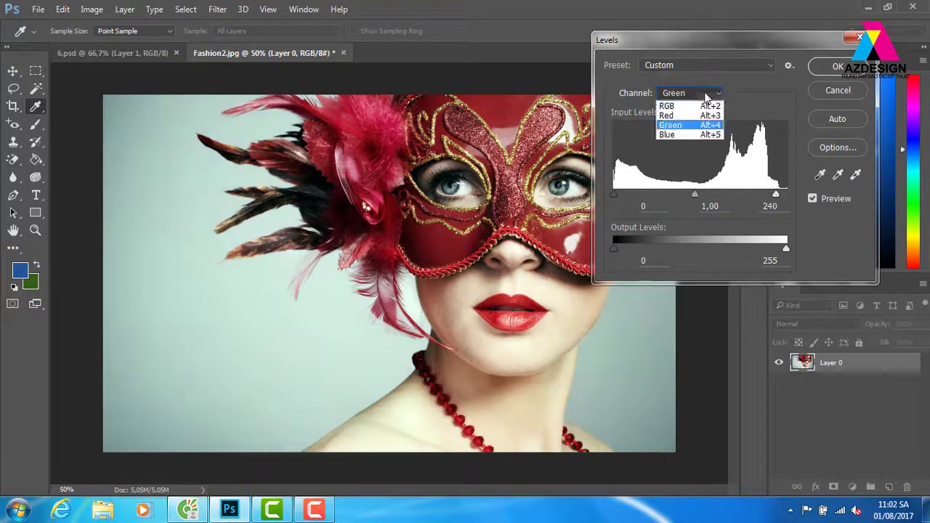
click(676, 137)
drag(786, 196, 766, 196)
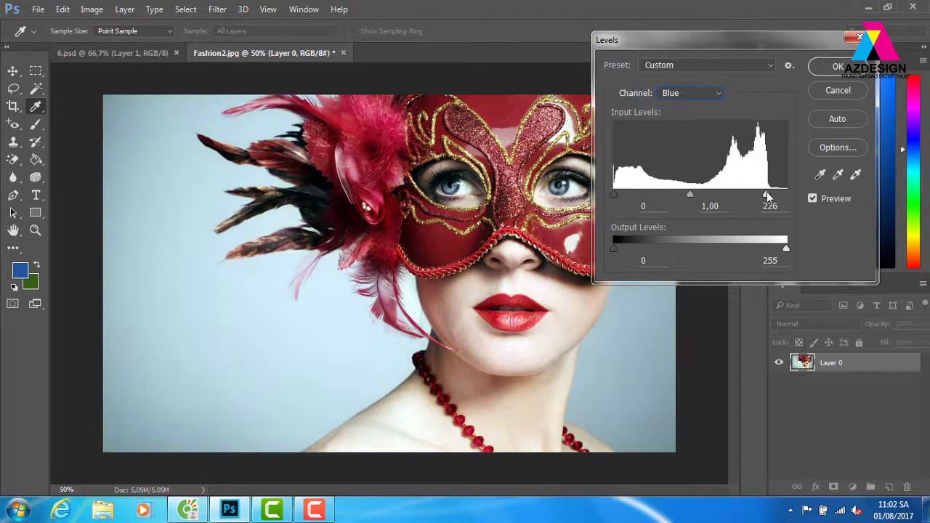
click(854, 72)
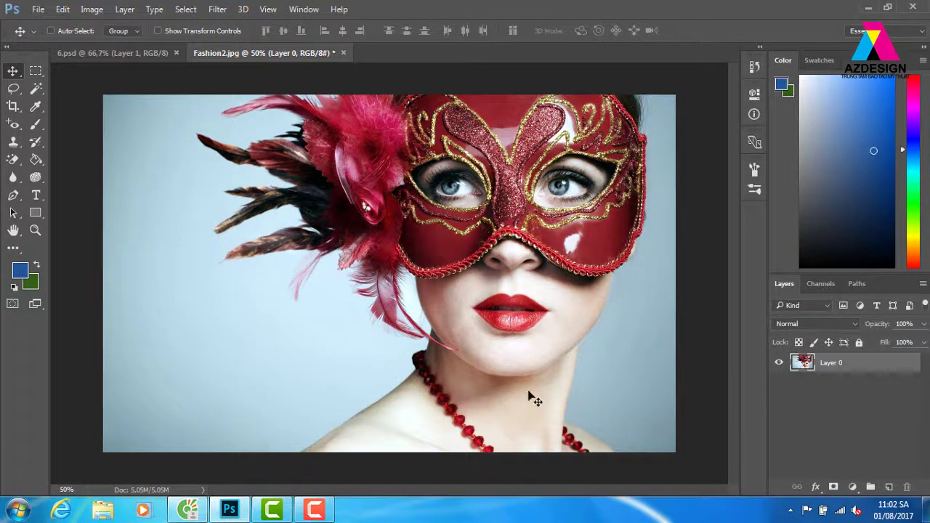
Zoom to 100% in full-screen view and start a pen path up the lower neck
key(ctrl+plus)
key(ctrl+plus)
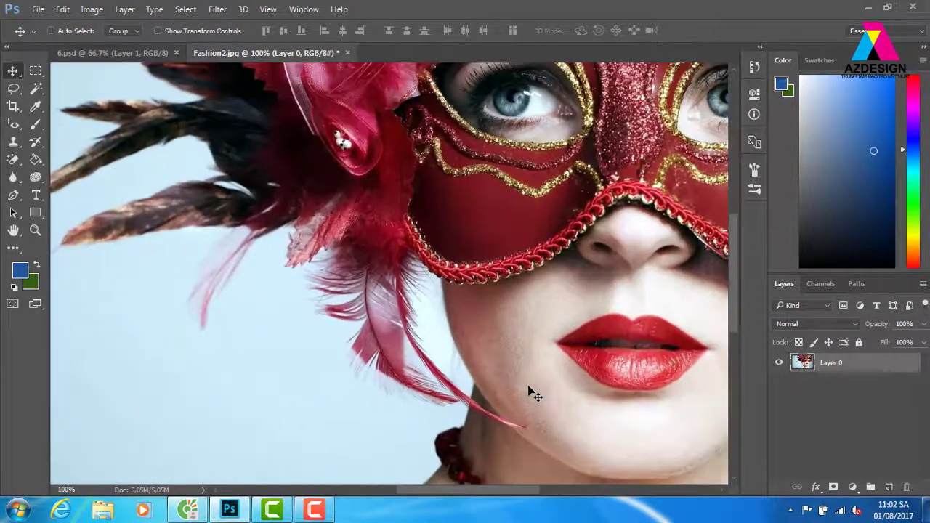
key(f)
mouse_move(565, 388)
mouse_down()
mouse_move(484, 305)
mouse_move(422, 289)
mouse_up()
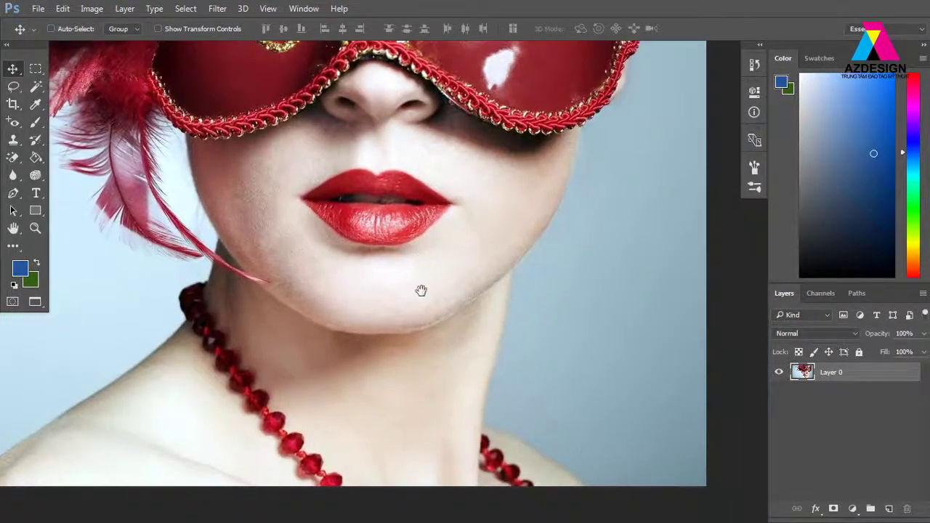
key(p)
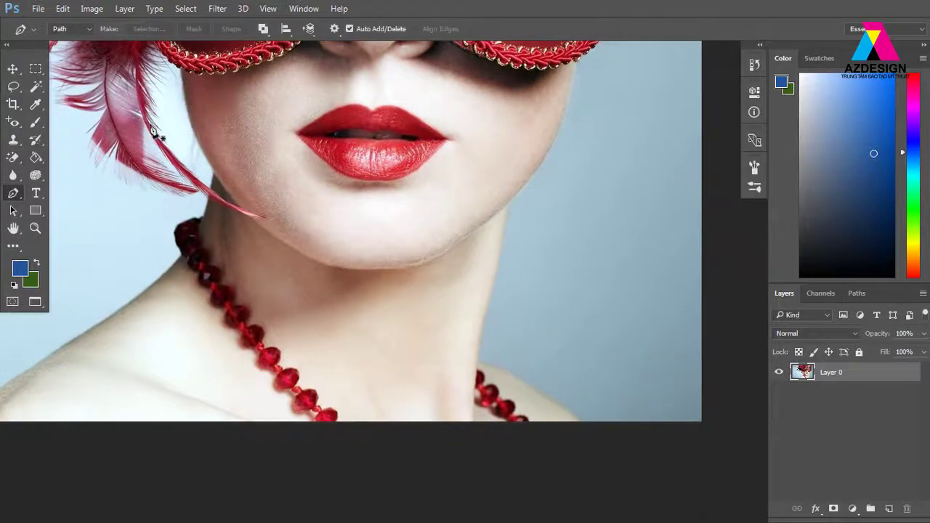
click(580, 423)
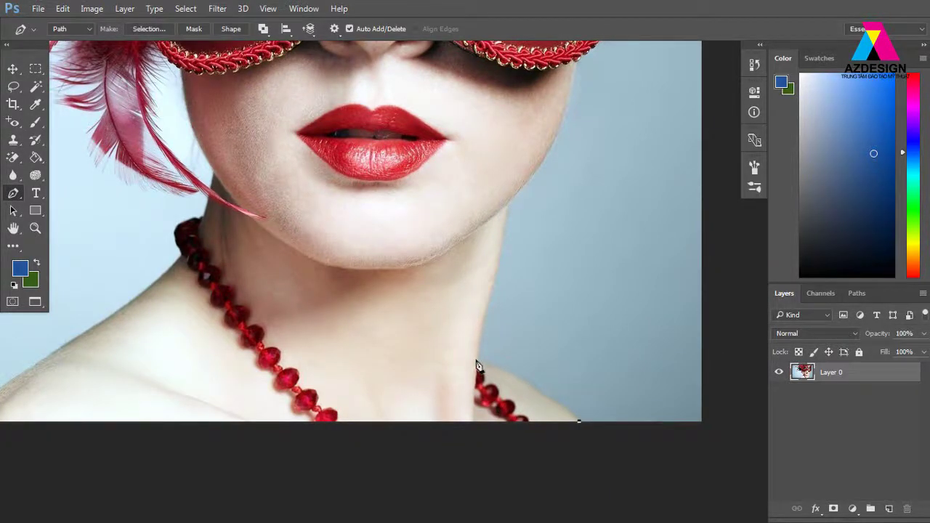
drag(466, 358, 449, 355)
alt+click(476, 361)
click(484, 315)
Extend the pen path along the jawline to where the jaw meets the mask
drag(559, 163, 523, 311)
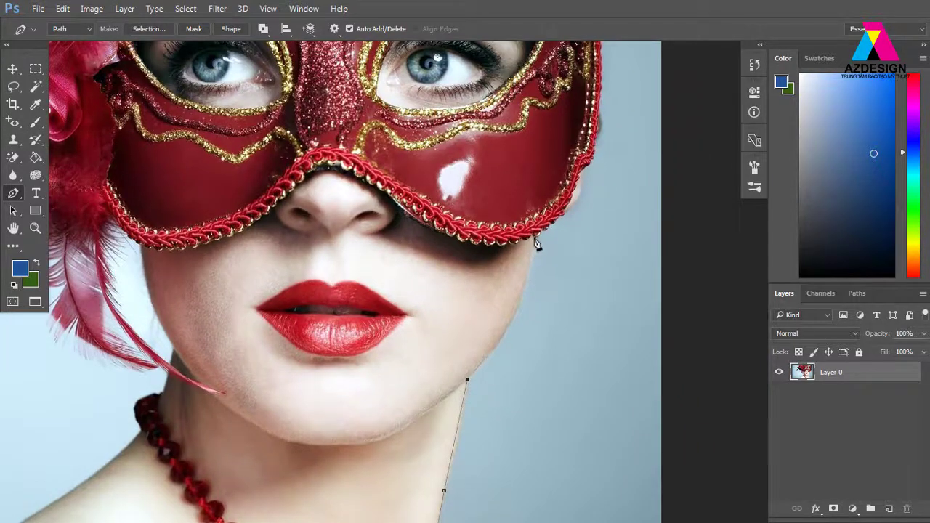
drag(536, 239, 539, 217)
drag(533, 263, 521, 341)
drag(566, 217, 581, 200)
alt+click(566, 216)
Continue the path up the mask's right edge to its top right corner
drag(583, 173, 583, 149)
drag(587, 239, 578, 276)
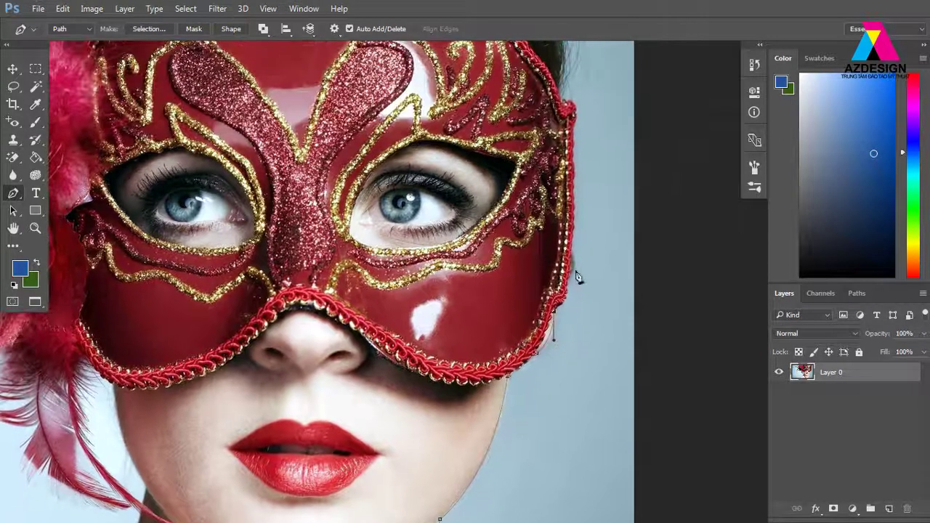
alt+click(562, 317)
drag(574, 263, 574, 245)
drag(579, 91, 578, 218)
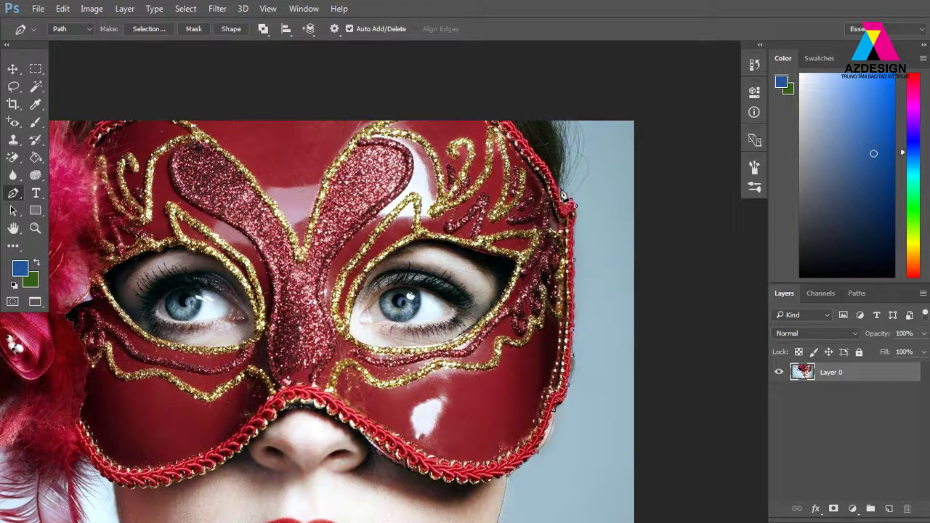
drag(546, 118, 517, 100)
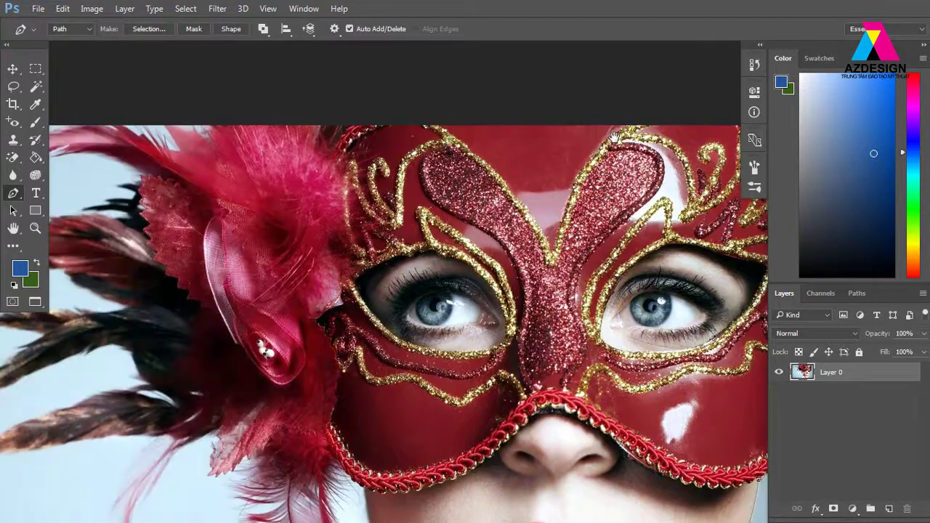
drag(320, 138, 321, 158)
Trace the pen path around the outer tips and left side of the feathers
click(202, 115)
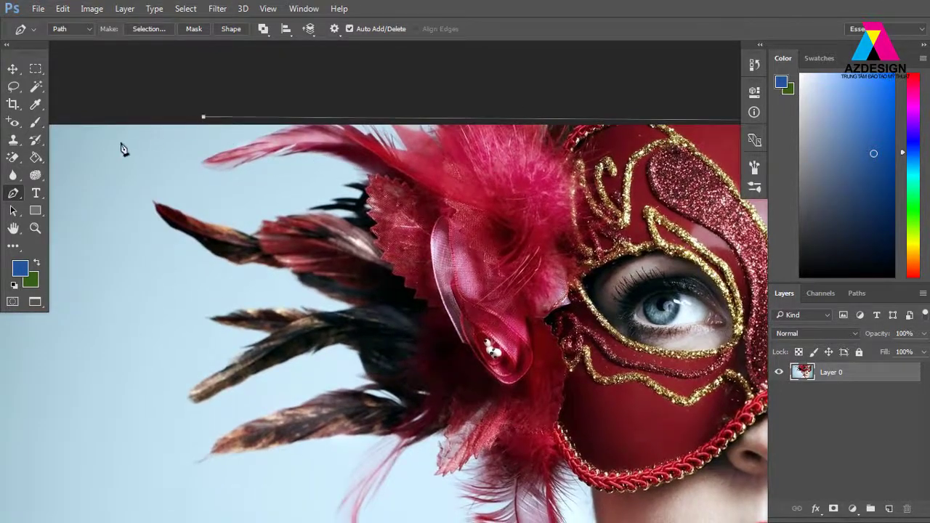
click(108, 150)
click(120, 245)
drag(178, 359, 181, 247)
click(177, 213)
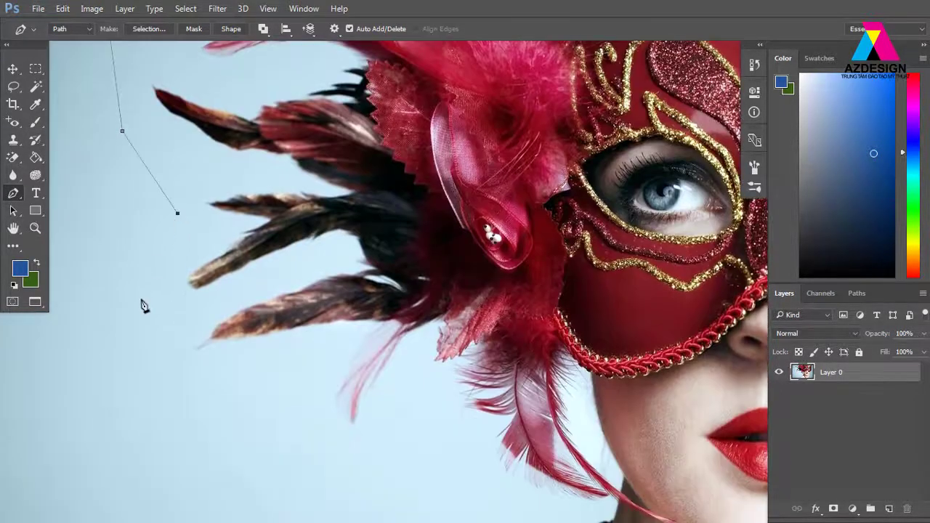
click(141, 299)
click(160, 368)
drag(211, 432, 226, 438)
Run the path beneath the feathers, around the hanging feather, to the necklace
click(404, 431)
click(423, 395)
click(450, 408)
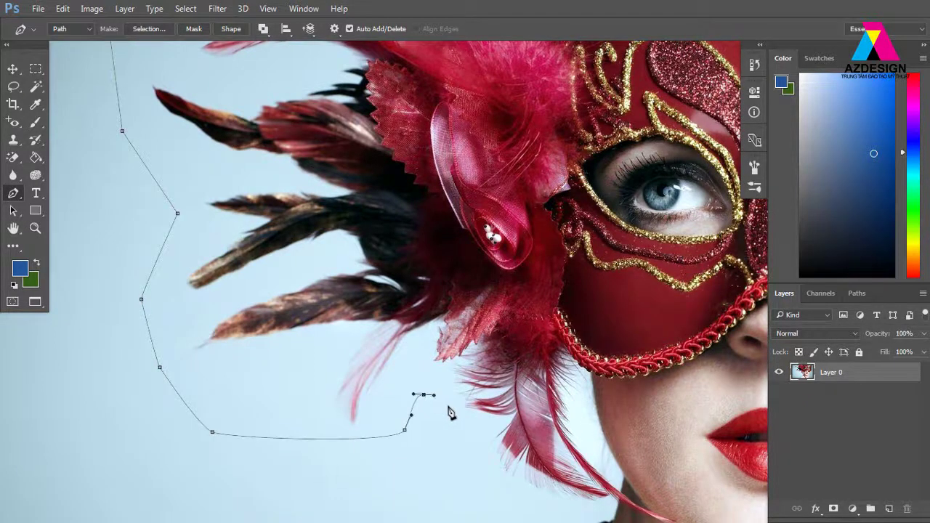
click(468, 442)
drag(499, 491, 418, 391)
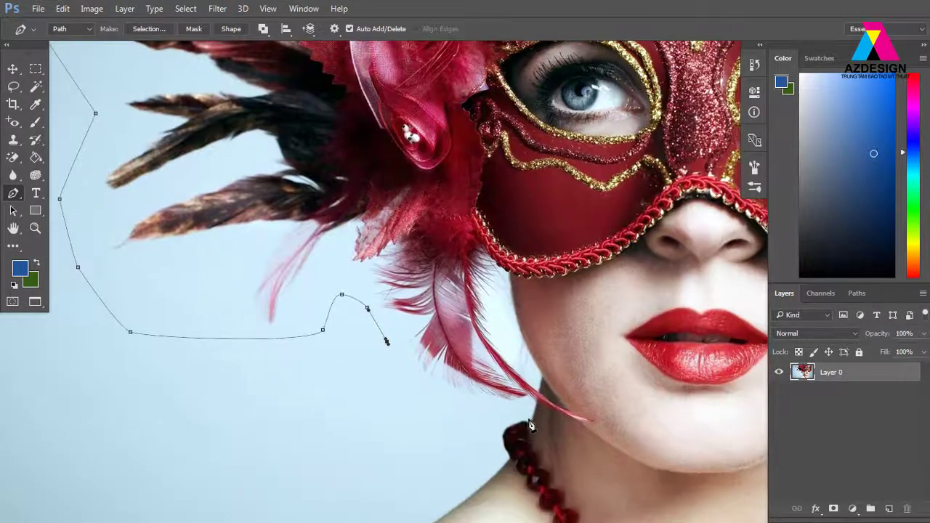
click(533, 425)
drag(505, 444, 504, 455)
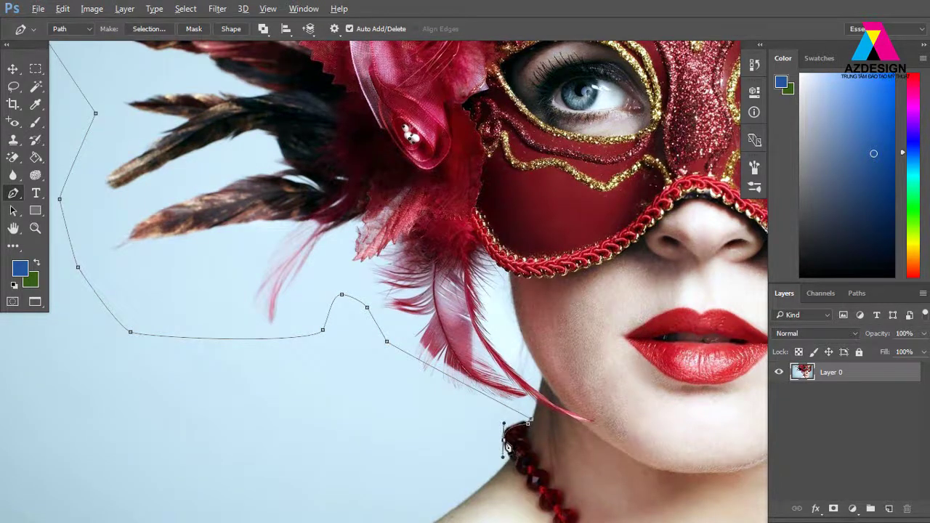
alt+click(504, 439)
Trace down the left shoulder to the image bottom and close the outline path
drag(513, 478, 507, 325)
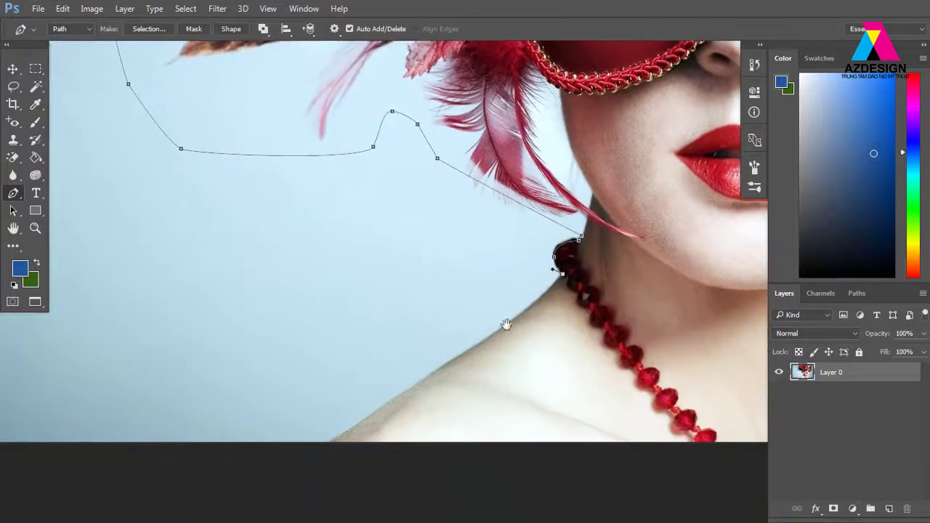
mouse_move(456, 359)
mouse_down()
mouse_move(405, 385)
mouse_move(455, 329)
mouse_up()
alt+click(456, 359)
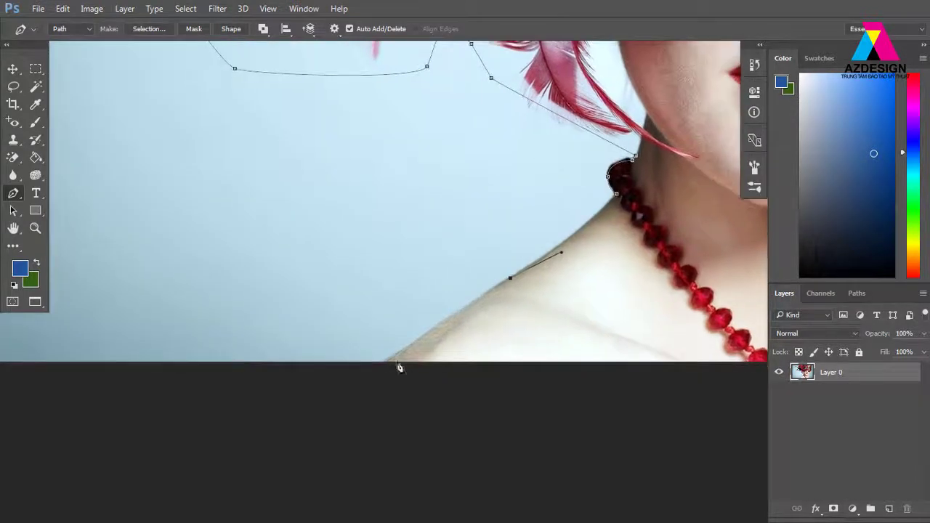
drag(383, 366, 363, 388)
scroll(373, 396, down, 2)
scroll(461, 395, down, 1)
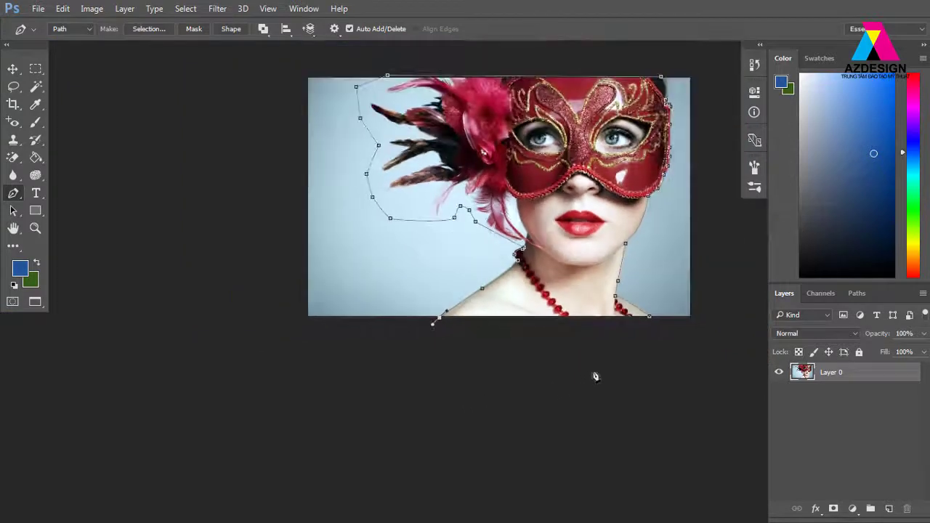
click(607, 366)
click(665, 358)
click(650, 318)
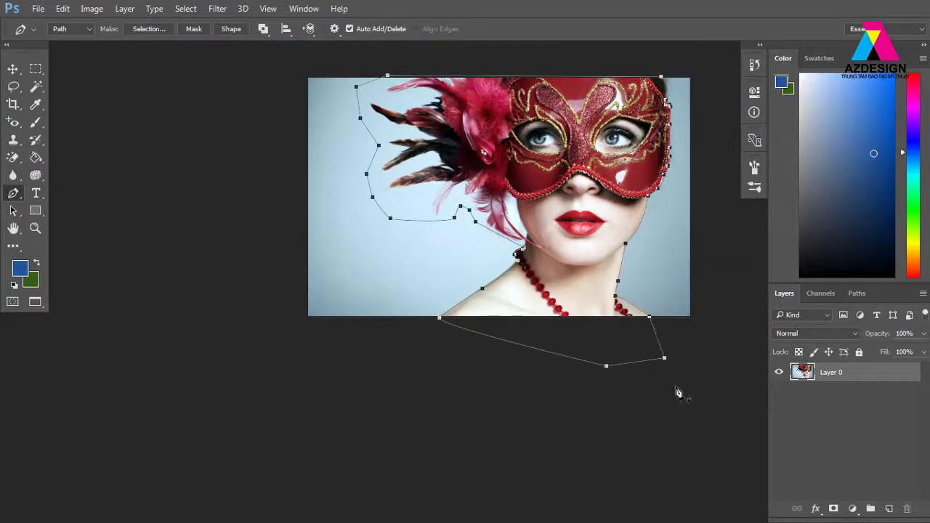
Turn the path into a selection, copy it to Layer 1, and check by toggling Layer 0
key(ctrl+Return)
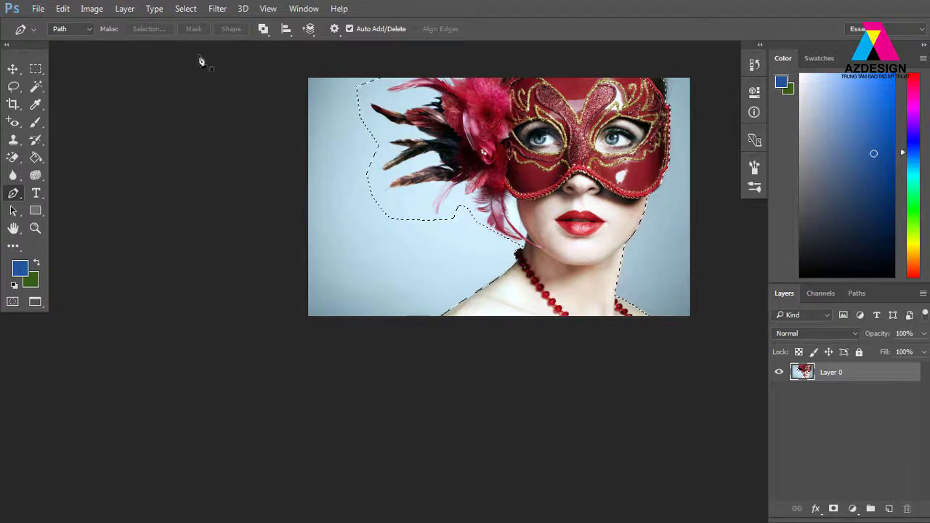
click(101, 11)
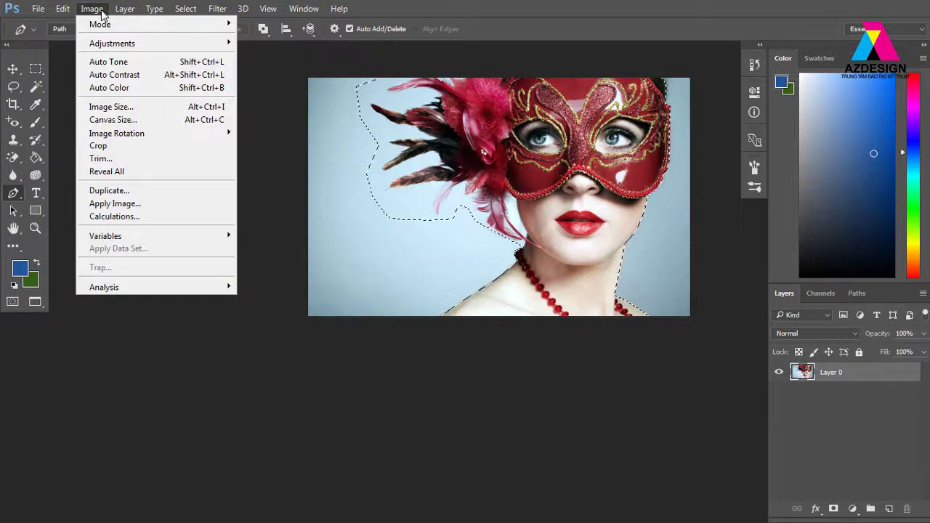
mouse_move(167, 8)
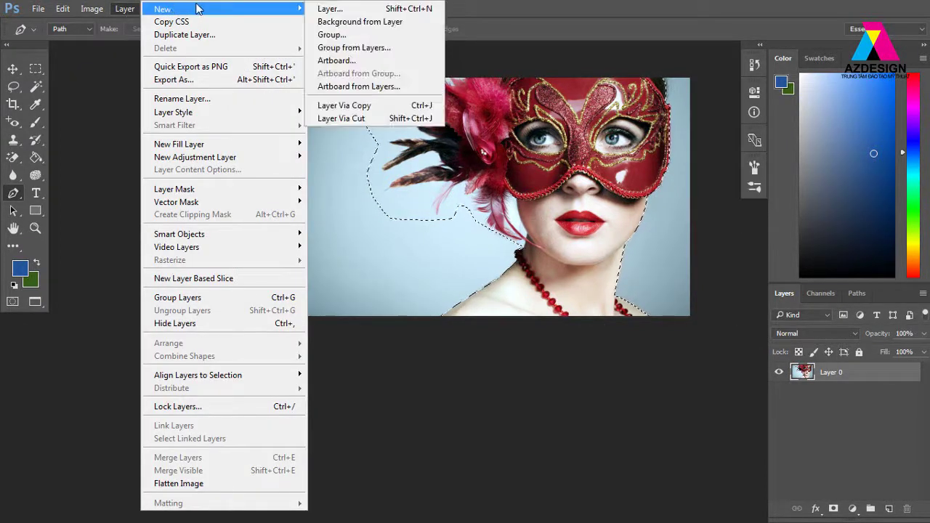
click(363, 106)
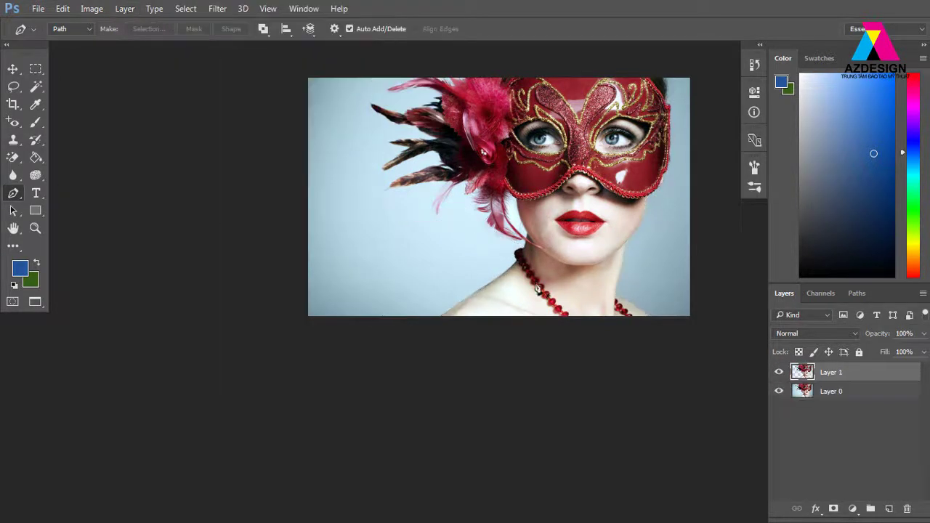
click(779, 393)
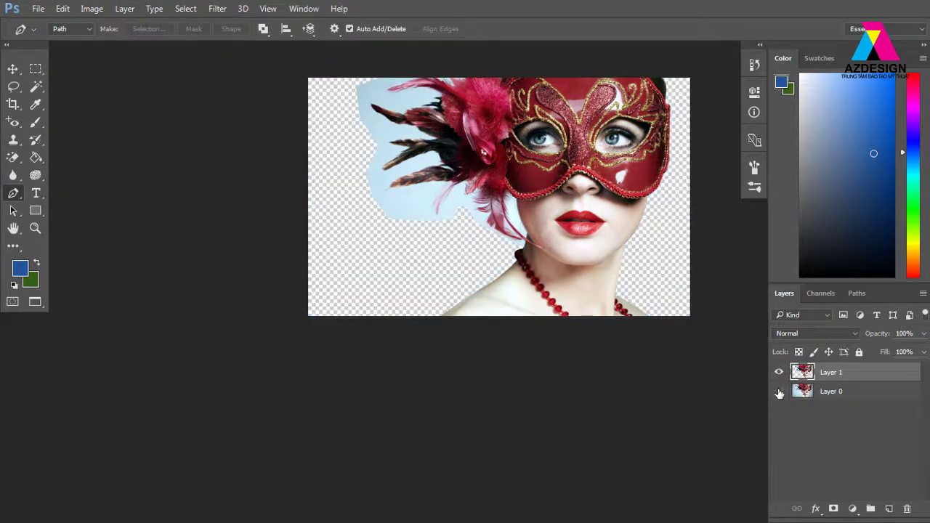
click(779, 392)
click(779, 393)
click(780, 393)
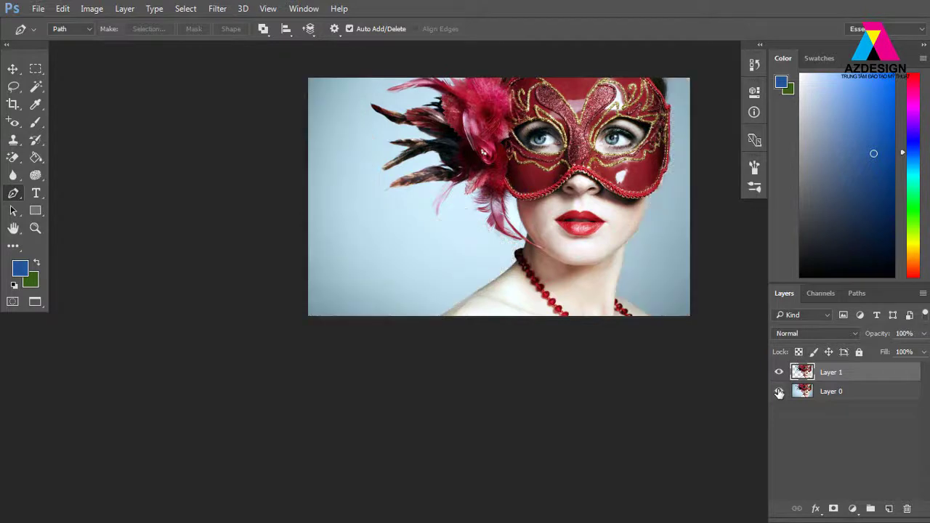
click(845, 392)
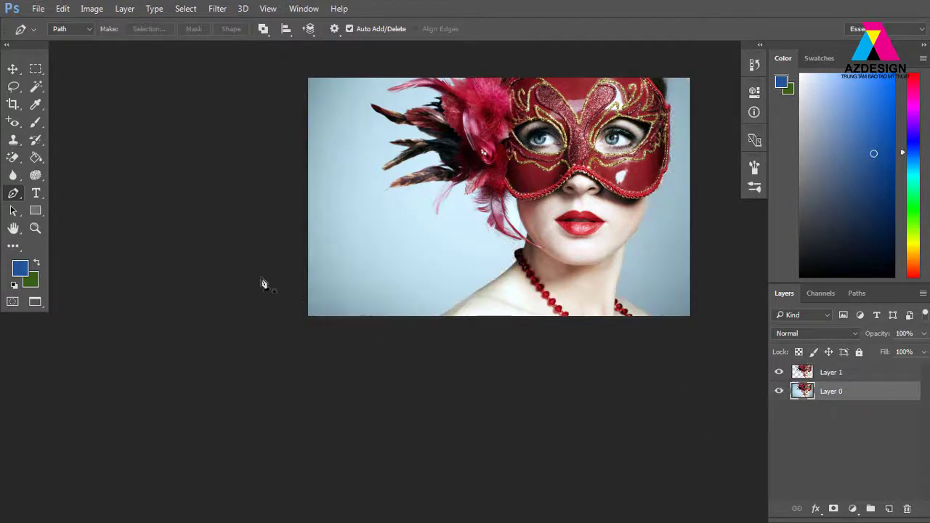
Set the foreground colour to light blue sampled from the photo's background
click(20, 271)
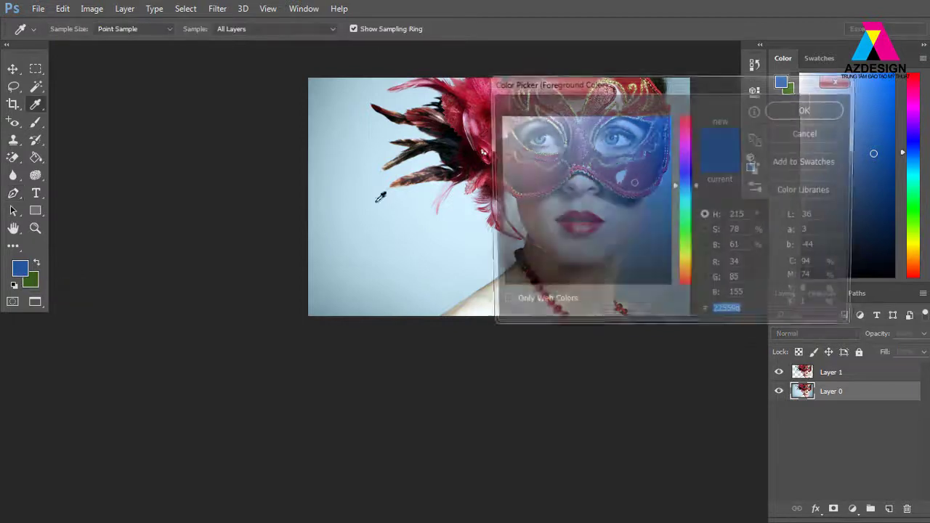
mouse_move(526, 152)
mouse_down()
mouse_move(522, 208)
mouse_move(516, 149)
mouse_move(540, 131)
mouse_up()
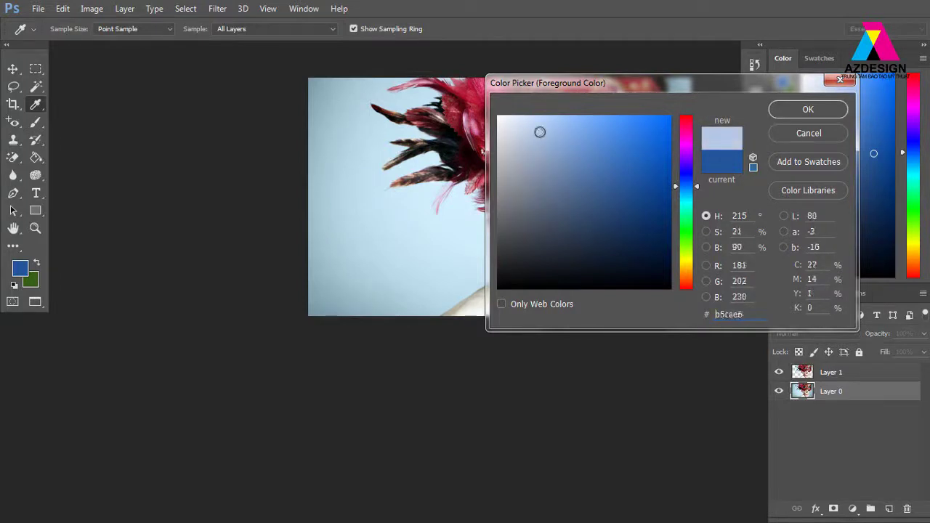
key(p)
click(800, 109)
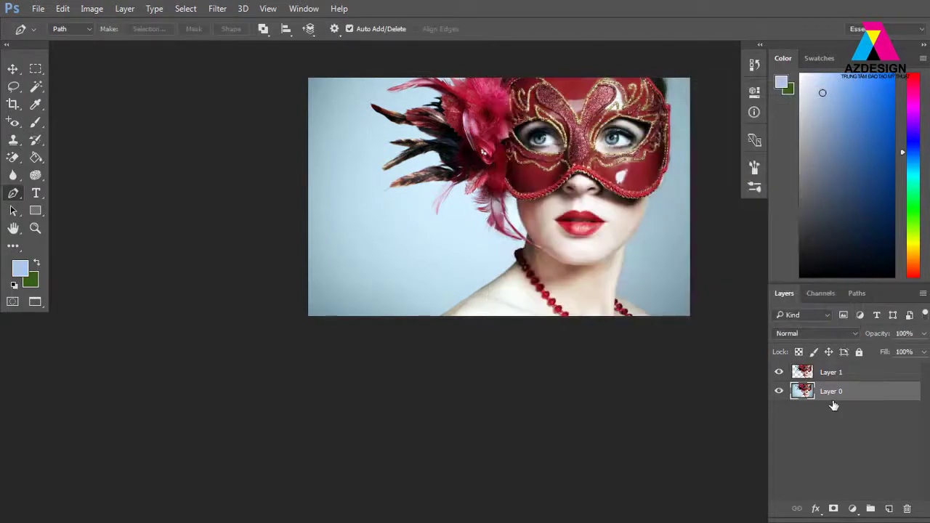
Fill a new Layer 2 above Layer 0 with the light blue, fitting the image to view
click(35, 158)
click(368, 225)
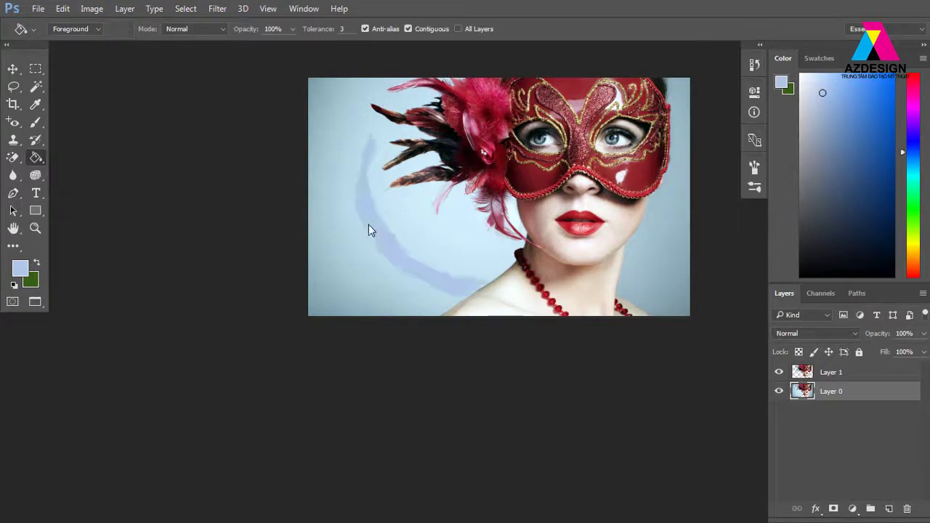
key(ctrl+z)
click(890, 509)
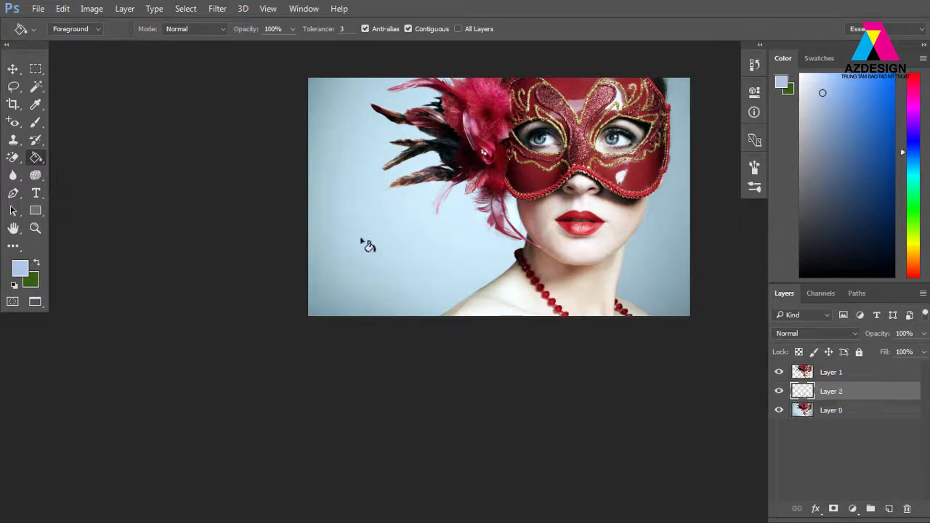
click(363, 244)
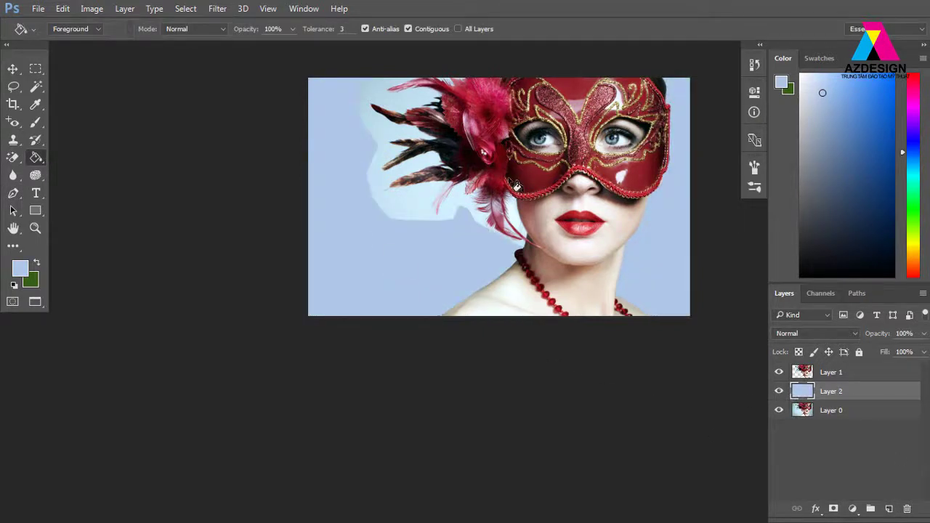
key(ctrl+plus)
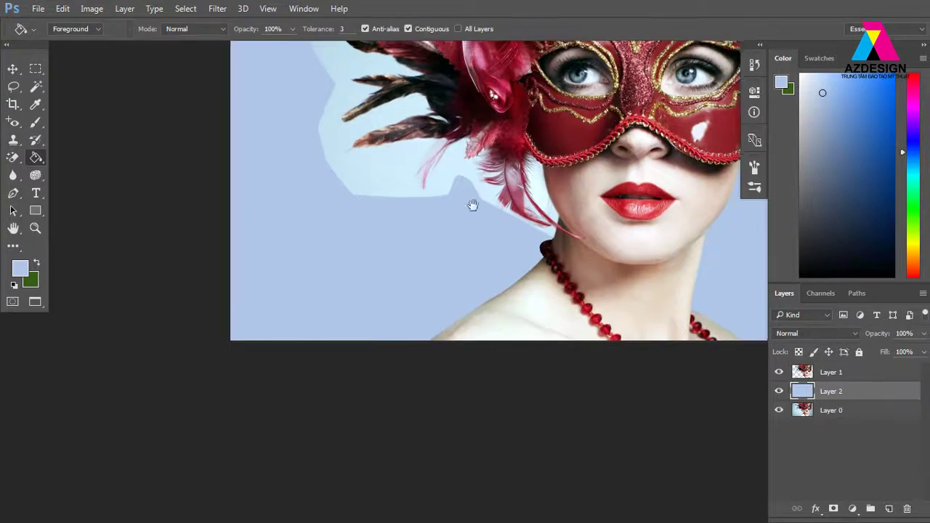
key(ctrl+0)
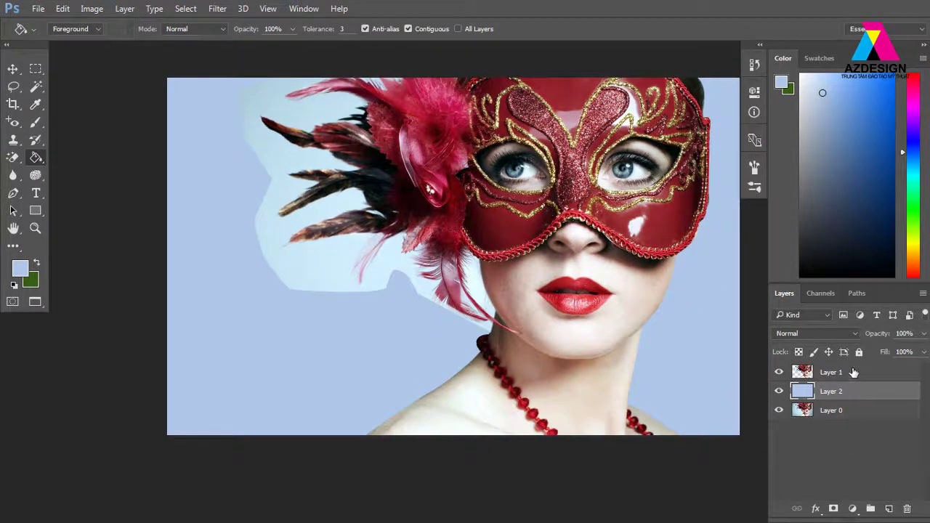
Make the cutout Layer 1 active again using the Move tool's auto-select layer picking
click(840, 372)
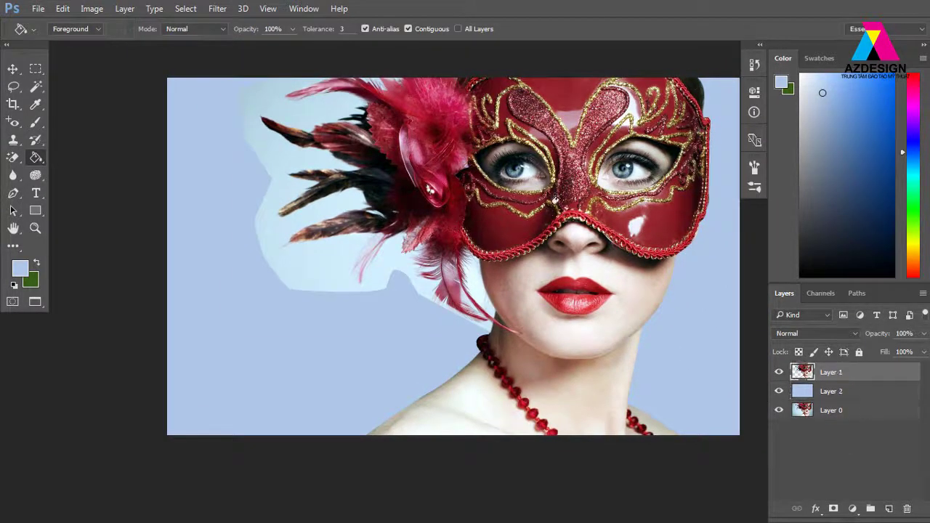
click(13, 68)
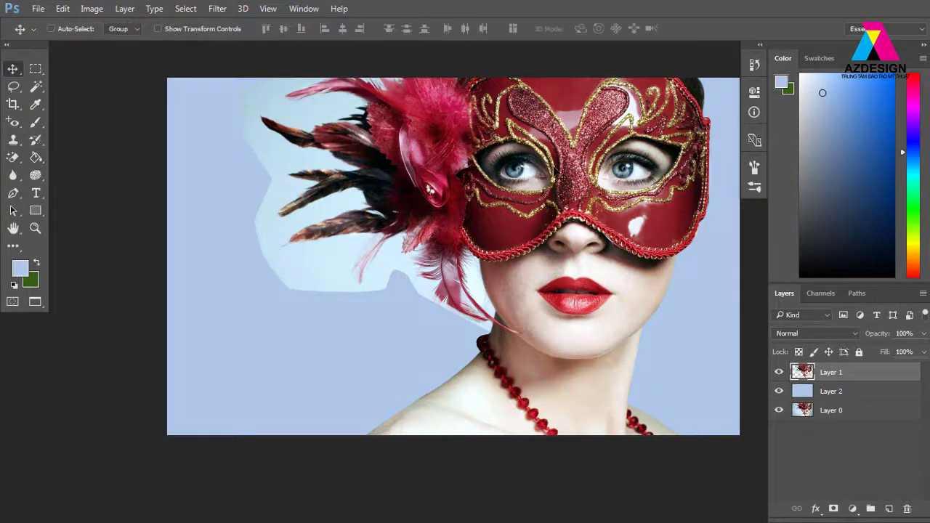
mouse_move(534, 171)
mouse_down()
mouse_move(532, 182)
mouse_move(533, 172)
mouse_up()
click(864, 392)
drag(374, 325, 538, 371)
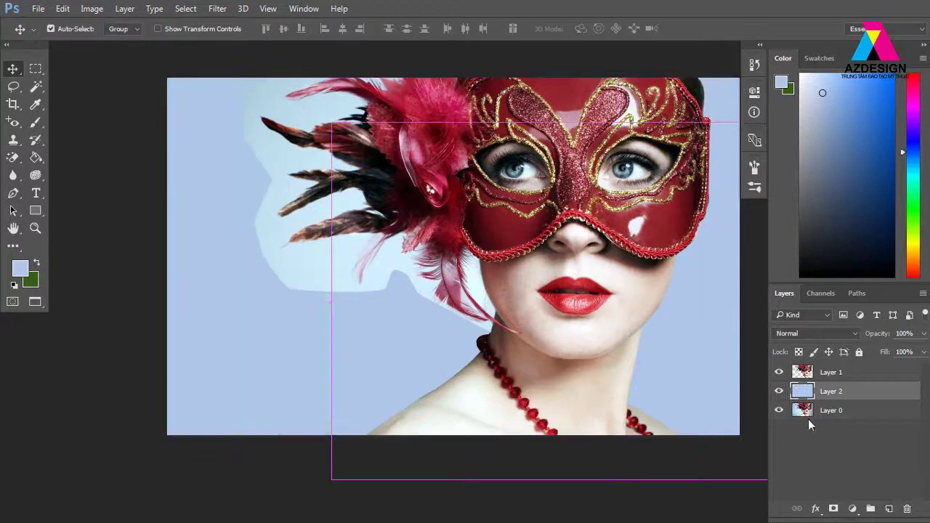
click(828, 411)
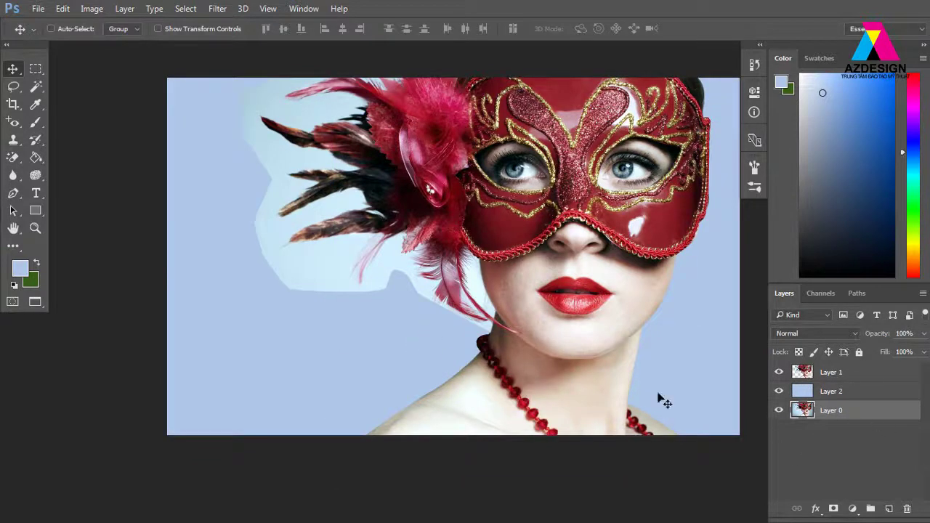
right_click(509, 170)
click(522, 177)
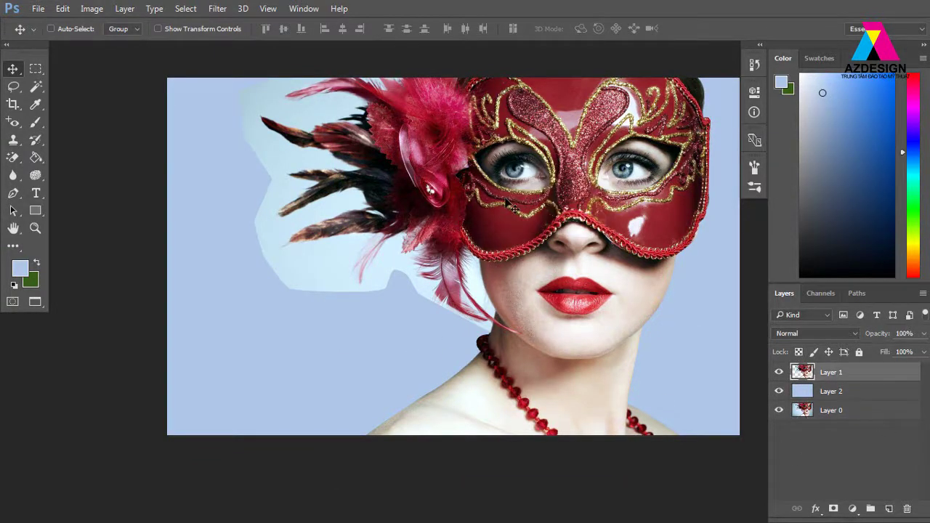
key(ctrl+plus)
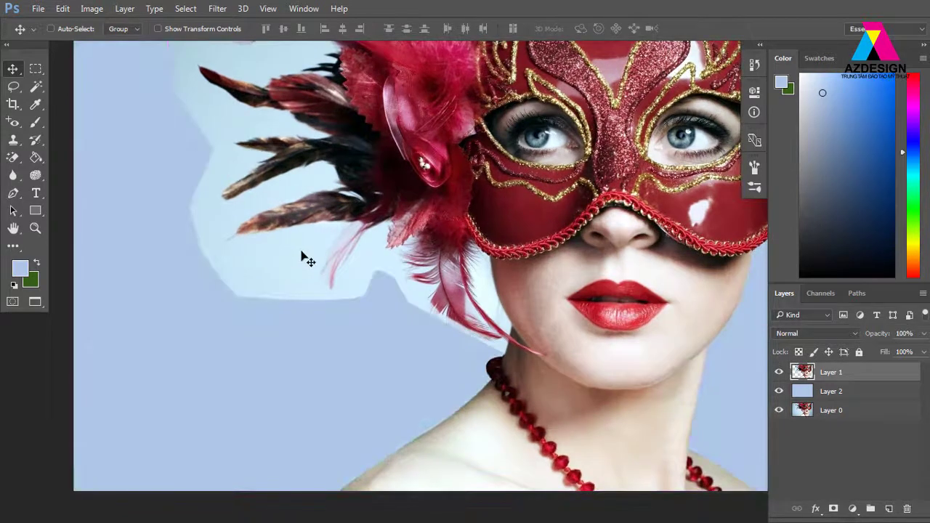
Set up the Background Eraser at 270 px, erasing only the background swatch colour
right_click(13, 157)
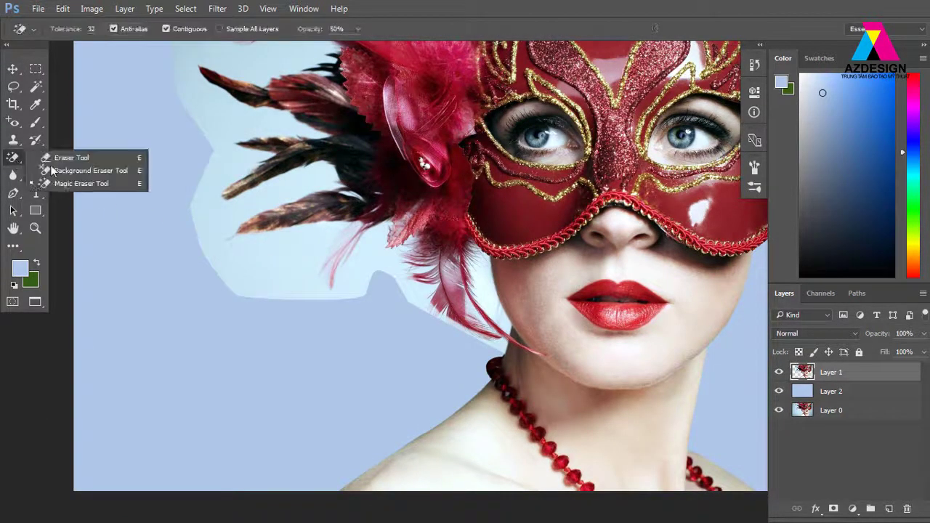
click(80, 169)
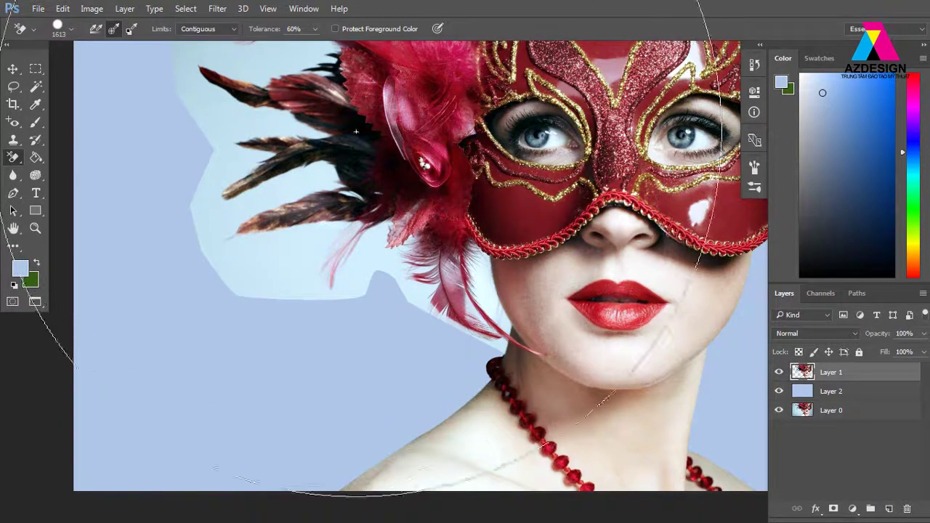
click(72, 30)
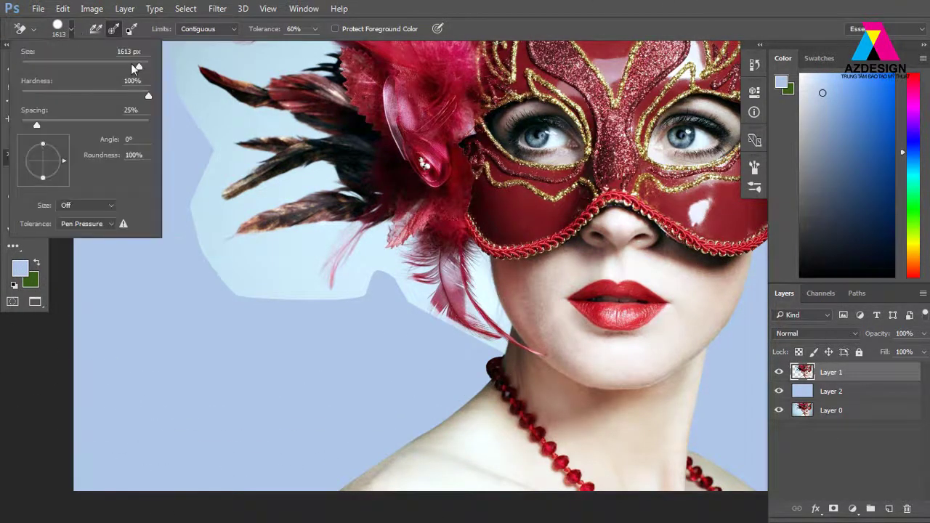
mouse_move(135, 68)
mouse_down()
mouse_move(109, 66)
mouse_move(121, 66)
mouse_up()
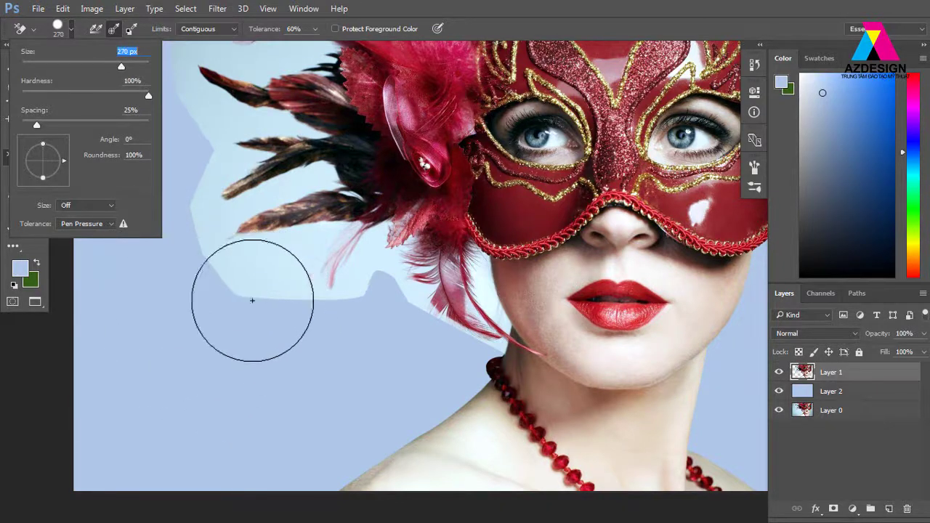
key(Return)
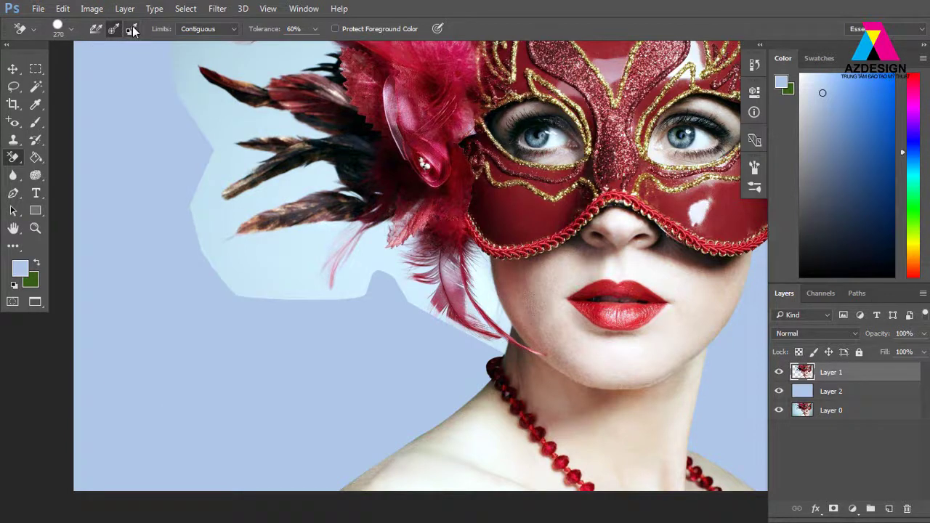
click(132, 30)
Sample the canvas light blue as background colour and set foreground to black
key(alt)
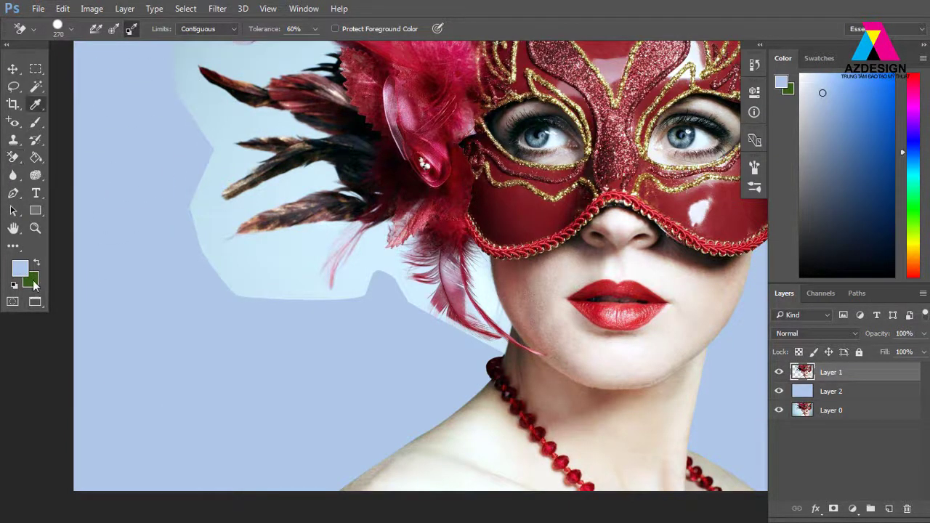
click(32, 281)
click(288, 252)
click(808, 109)
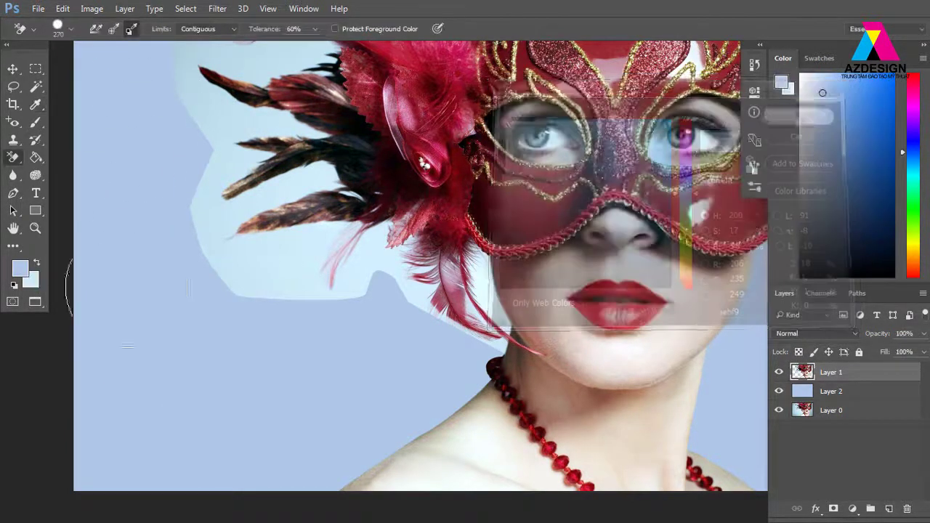
click(19, 271)
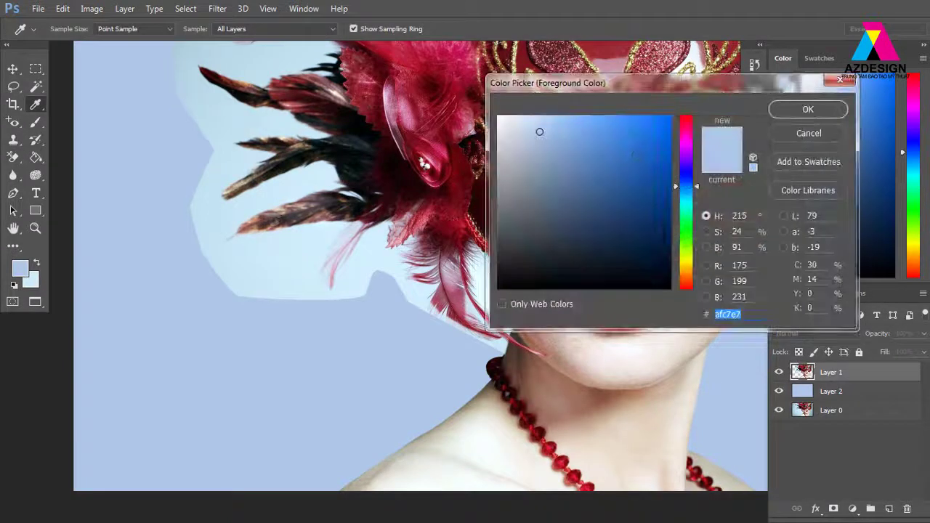
click(533, 289)
click(808, 109)
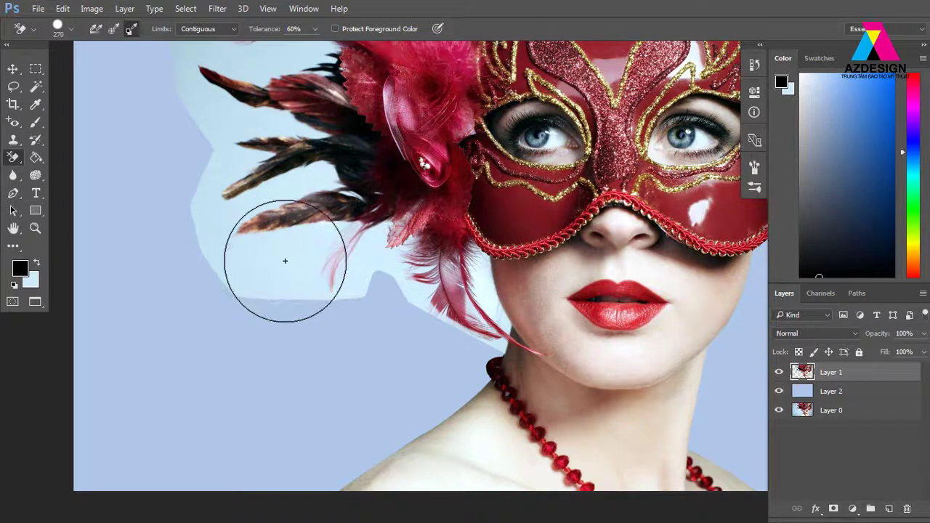
Erase the light-blue fringe along the lower red feathers and the upper feathers' edges
mouse_move(283, 259)
mouse_down()
mouse_move(267, 207)
mouse_move(216, 240)
mouse_move(208, 277)
mouse_move(223, 285)
mouse_up()
mouse_move(358, 263)
mouse_down()
mouse_move(332, 245)
mouse_move(328, 260)
mouse_move(388, 261)
mouse_up()
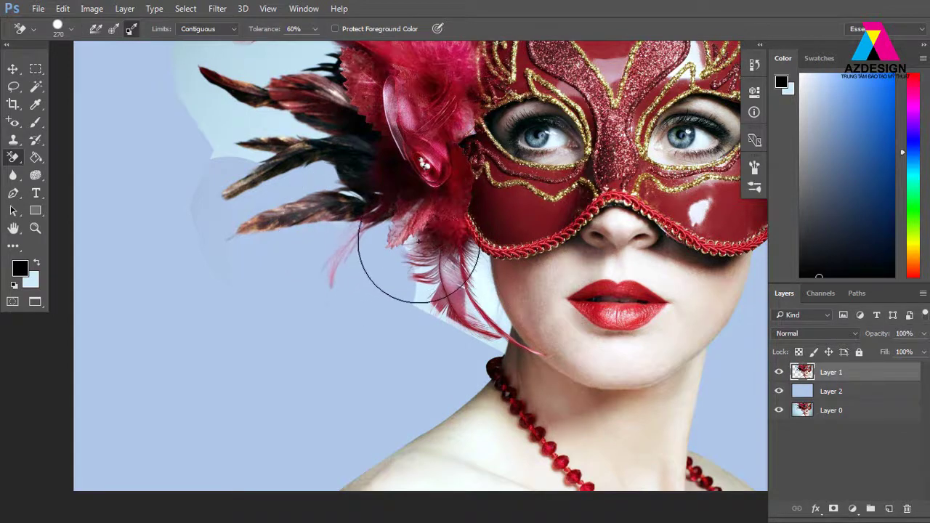
mouse_move(415, 291)
mouse_down()
mouse_move(419, 279)
mouse_move(480, 286)
mouse_move(485, 332)
mouse_move(503, 346)
mouse_move(499, 332)
mouse_move(395, 280)
mouse_move(375, 208)
mouse_move(312, 218)
mouse_move(331, 211)
mouse_up()
mouse_move(260, 150)
mouse_down()
mouse_move(197, 129)
mouse_move(202, 87)
mouse_move(312, 89)
mouse_move(208, 81)
mouse_move(183, 58)
mouse_move(124, 63)
mouse_move(205, 68)
mouse_move(211, 274)
mouse_move(187, 98)
mouse_up()
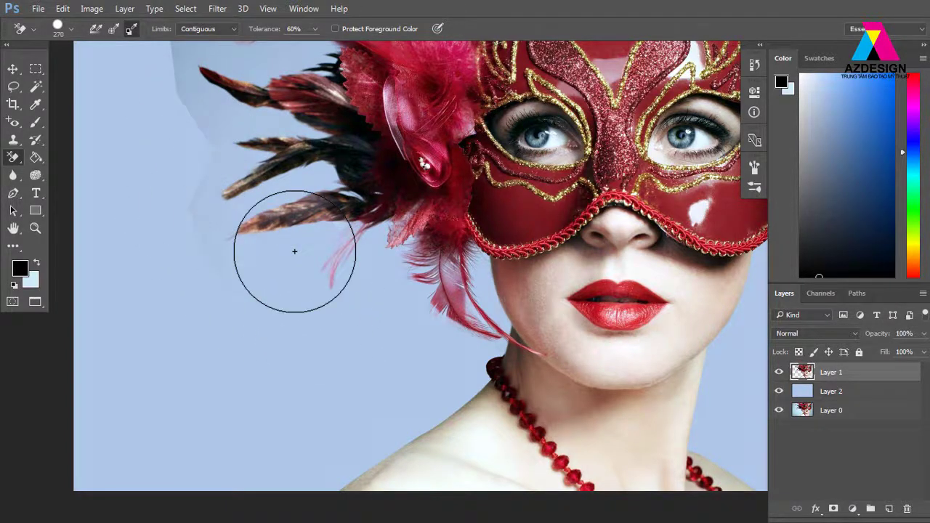
scroll(290, 218, up, 1)
scroll(262, 145, up, 2)
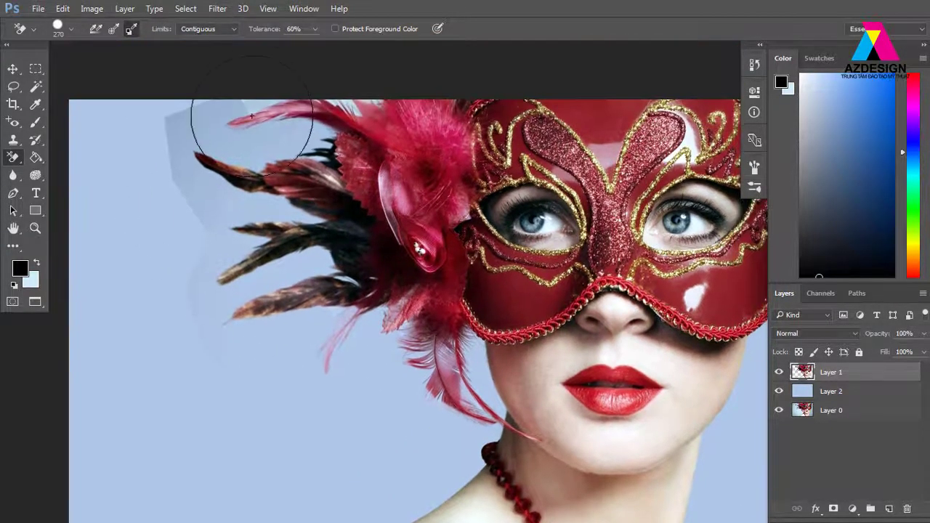
drag(251, 115, 373, 101)
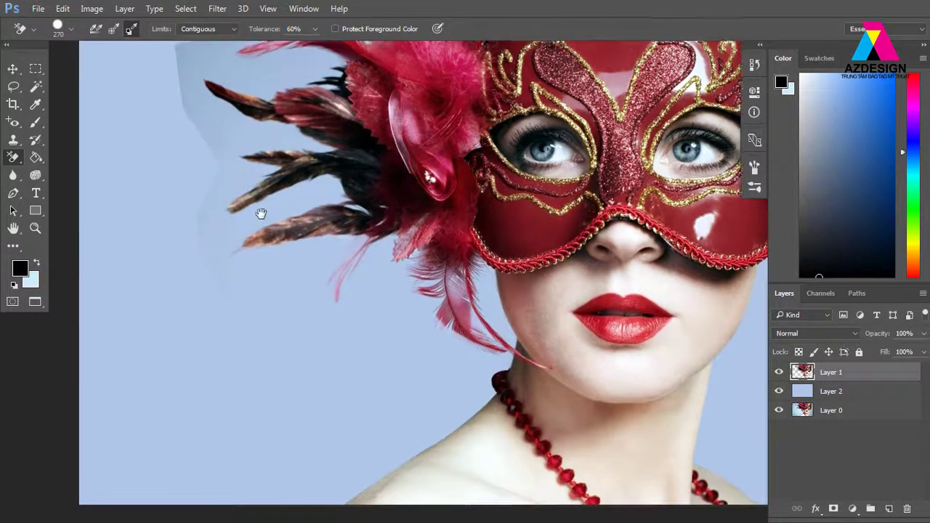
Pan toward the upper-left feathers and drag on the canvas with the Move tool
drag(228, 241, 304, 242)
drag(236, 202, 264, 232)
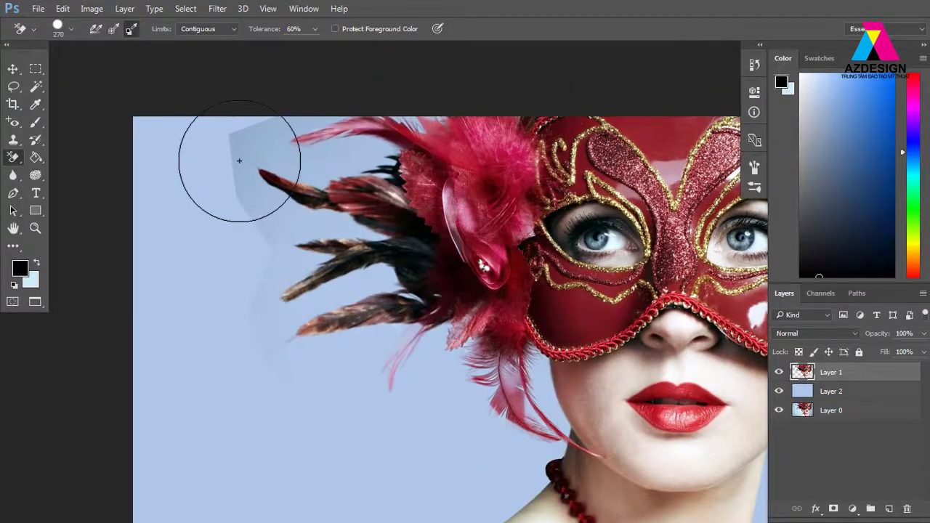
click(13, 68)
drag(478, 205, 458, 260)
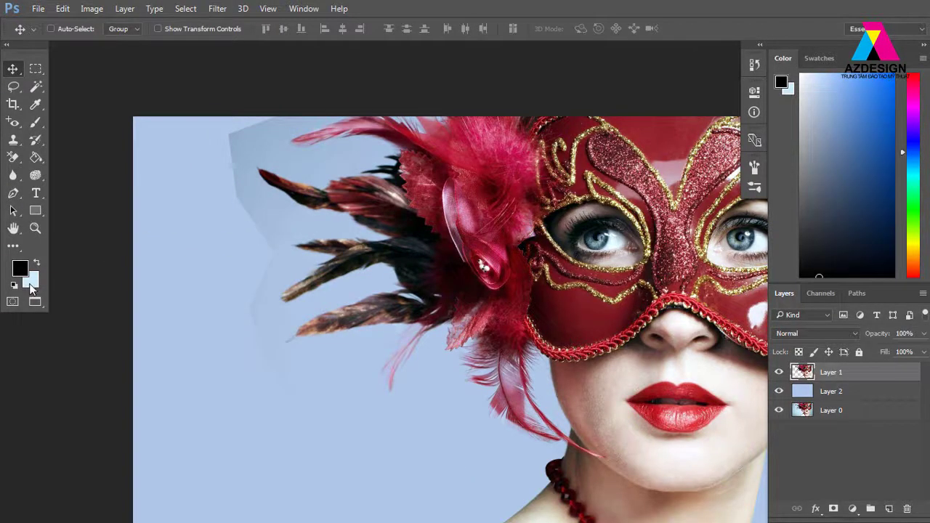
Set the background colour to the sampled canvas blue 91adc9 and reselect the Background Eraser
click(30, 281)
click(234, 143)
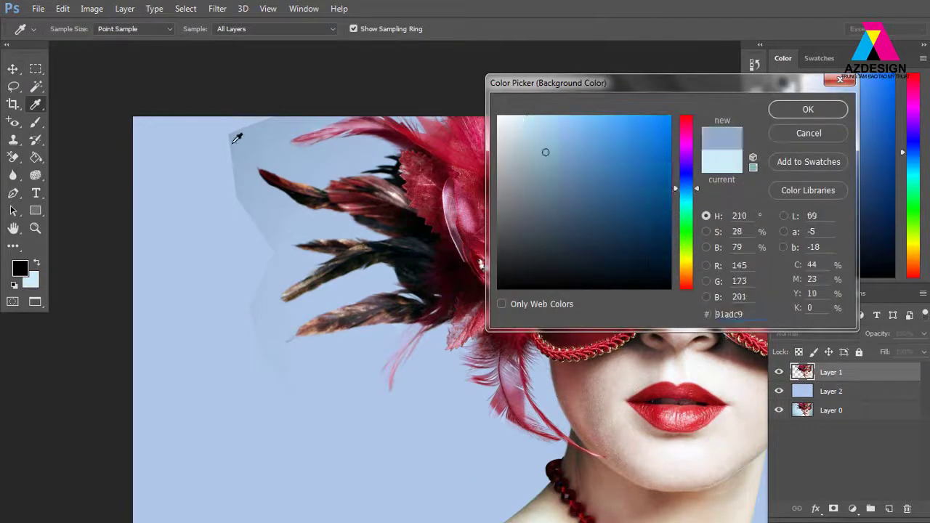
click(809, 110)
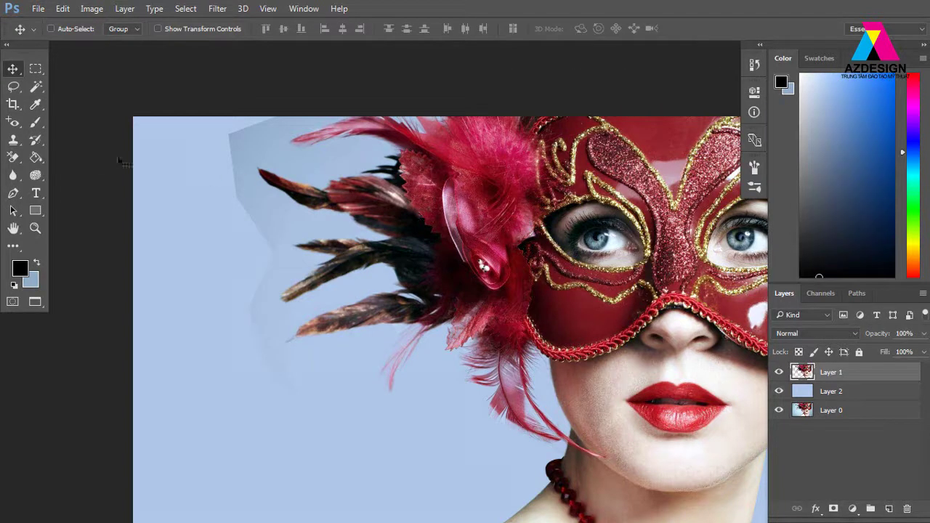
click(16, 157)
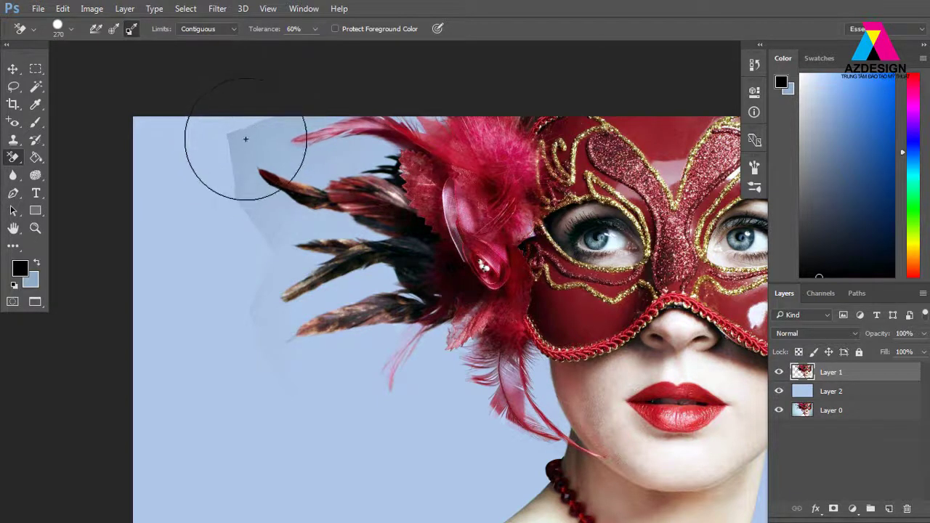
Undo an accidental Layer 1 move, restoring the image position, and return to the Background Eraser
drag(349, 255, 320, 246)
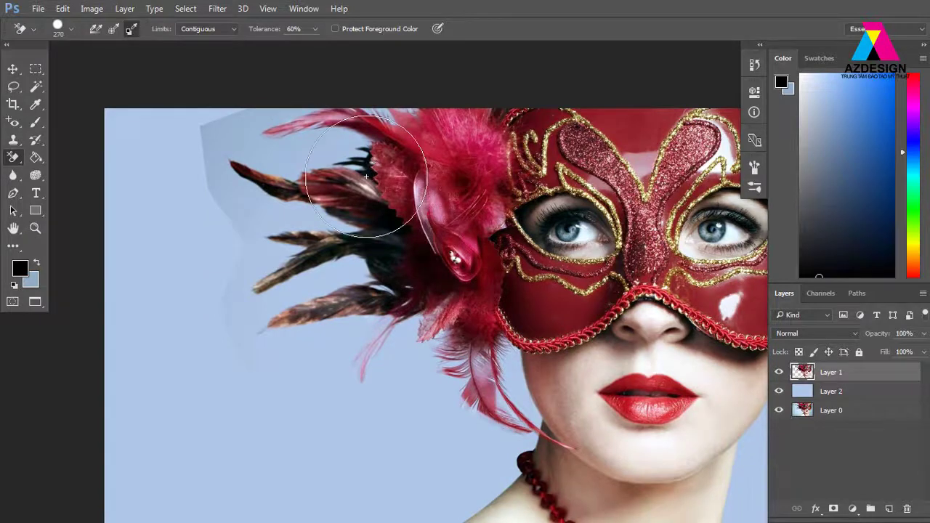
key(v)
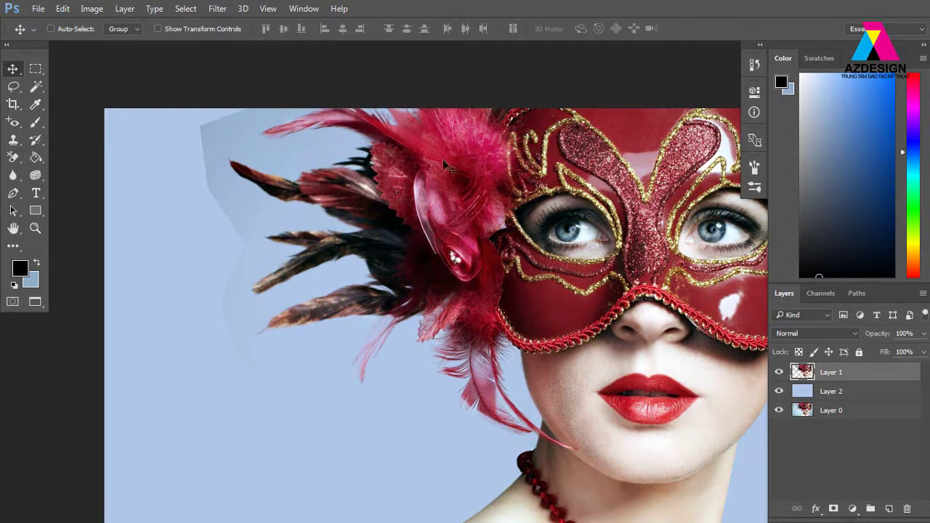
right_click(458, 161)
drag(413, 176, 444, 222)
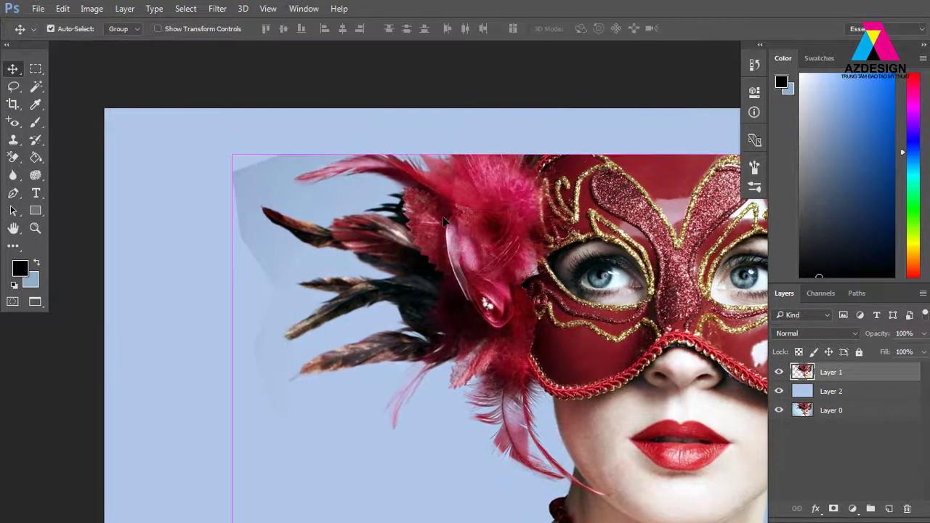
key(ctrl+z)
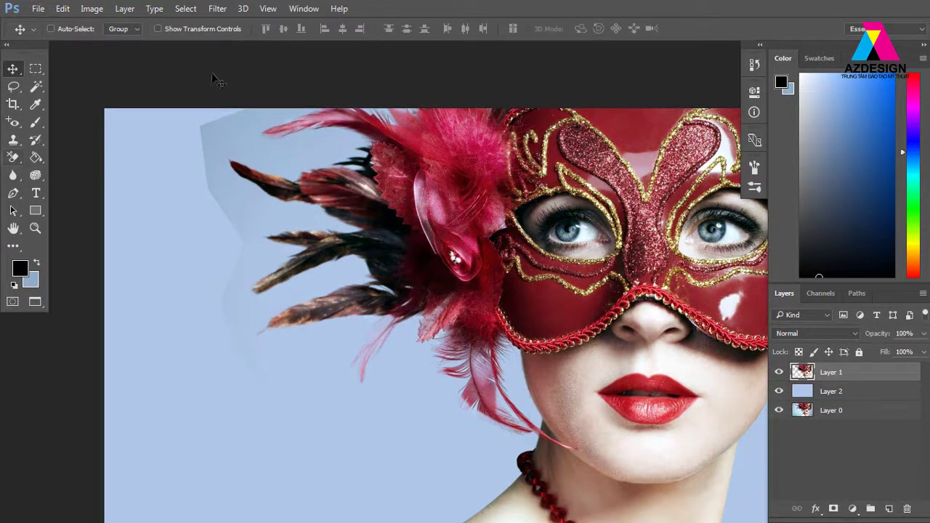
key(e)
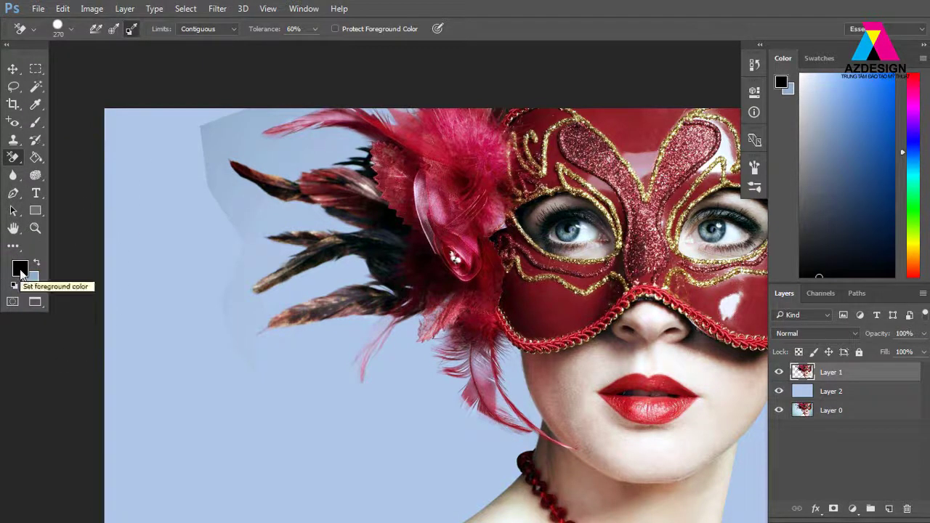
Erase a red speck near a feather tip with light-blue foreground, then restore black
click(20, 269)
click(205, 127)
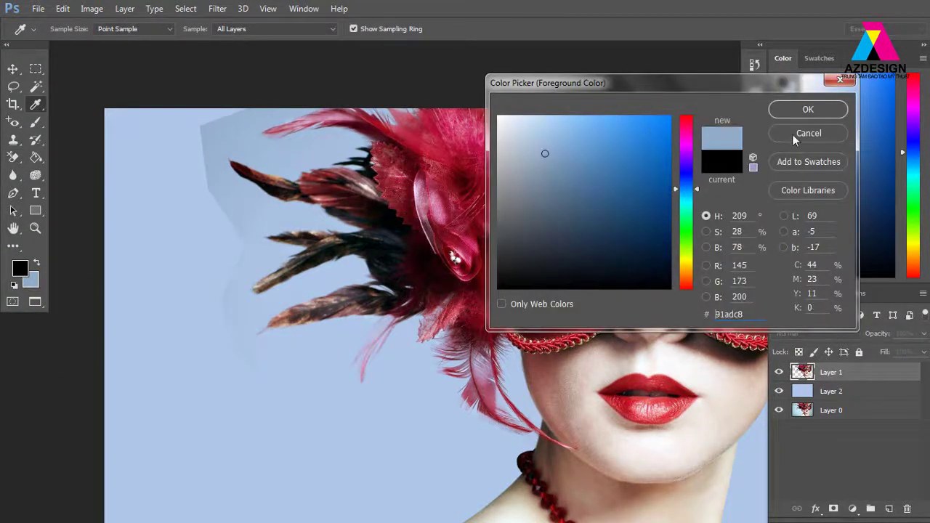
click(807, 110)
drag(220, 139, 200, 135)
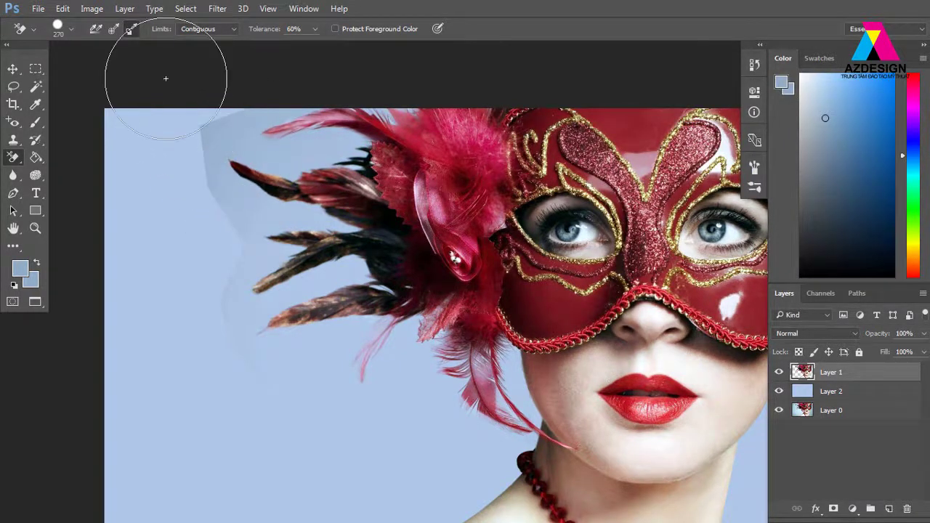
click(20, 269)
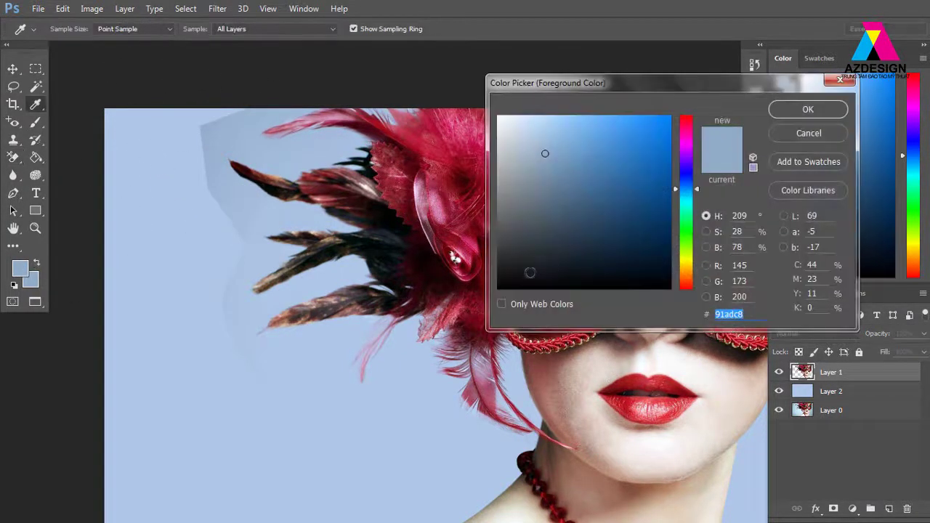
click(531, 274)
click(803, 110)
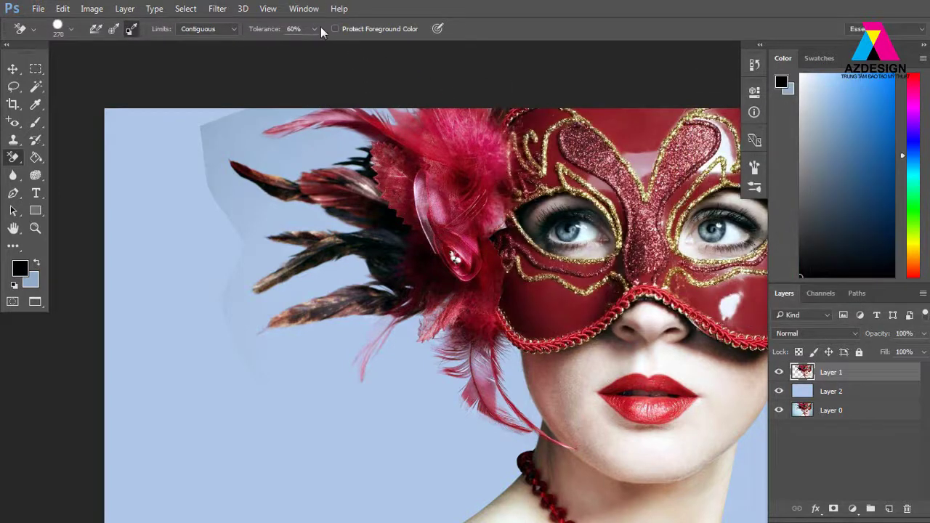
Raise eraser tolerance to 100%, test-erase the haze, and undo the strokes
click(315, 29)
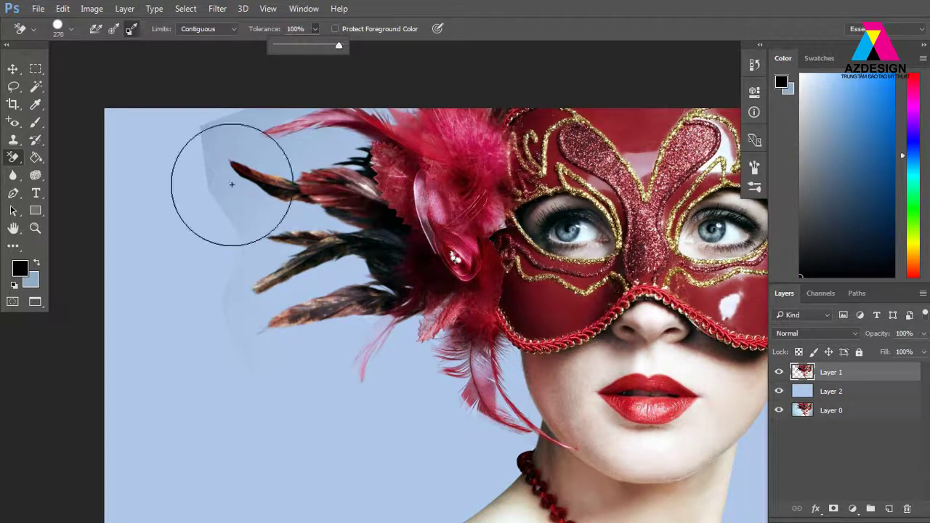
mouse_move(228, 177)
mouse_down()
mouse_move(206, 160)
mouse_move(206, 83)
mouse_move(207, 124)
mouse_up()
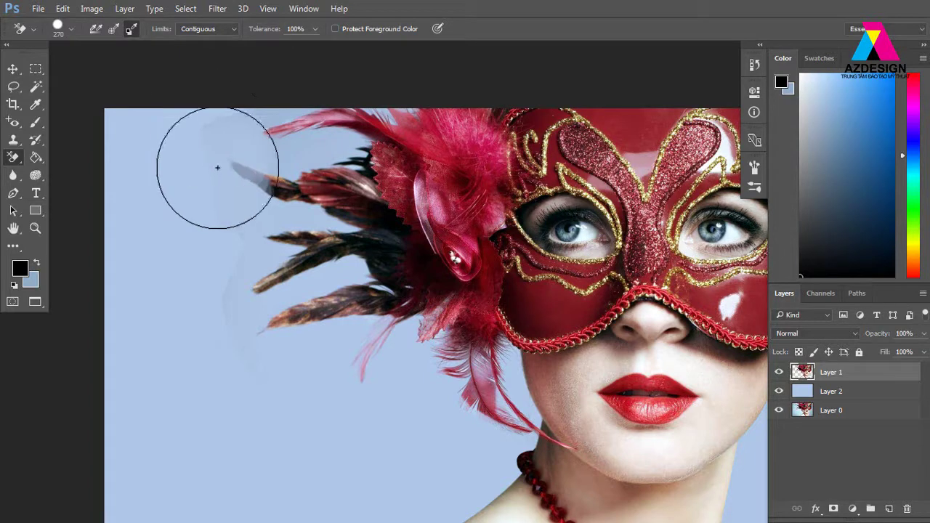
key(ctrl+alt+z)
key(ctrl+alt+z)
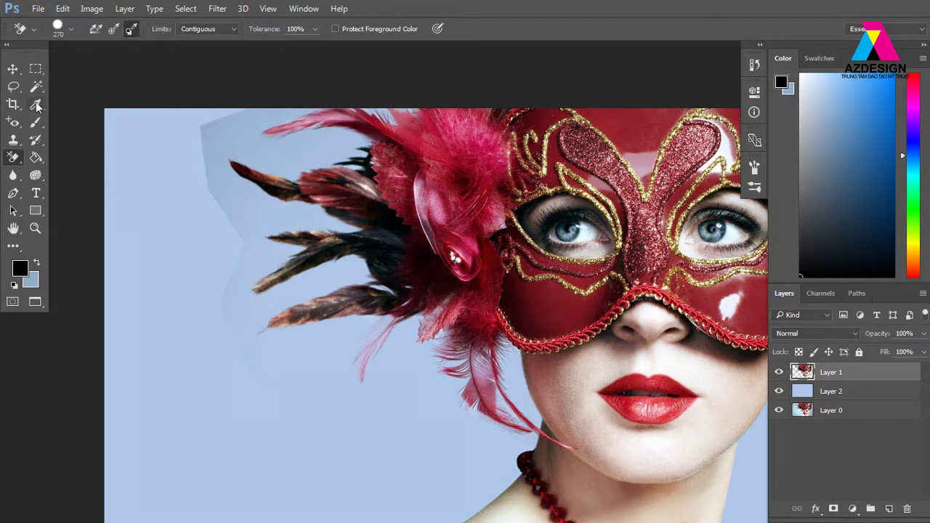
Switch to the standard Eraser with a soft round brush at 0% hardness
right_click(18, 162)
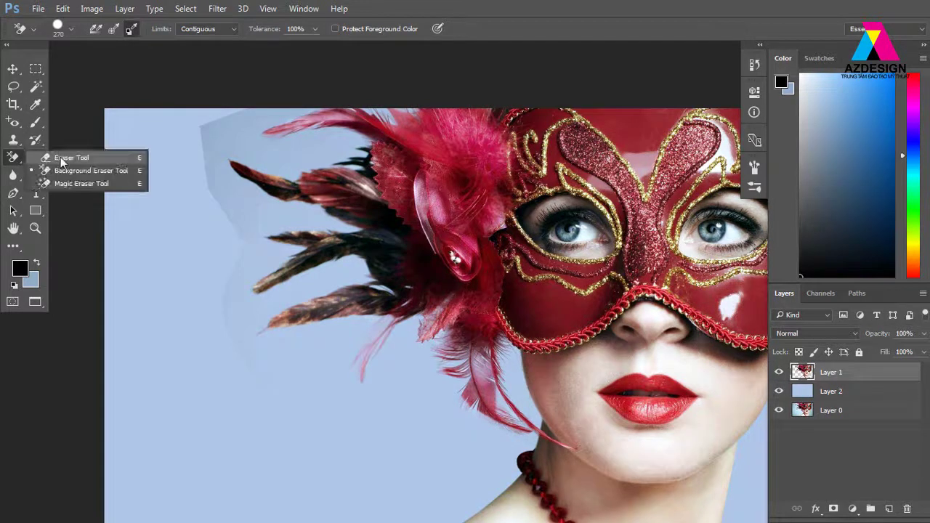
click(61, 157)
click(70, 29)
click(72, 130)
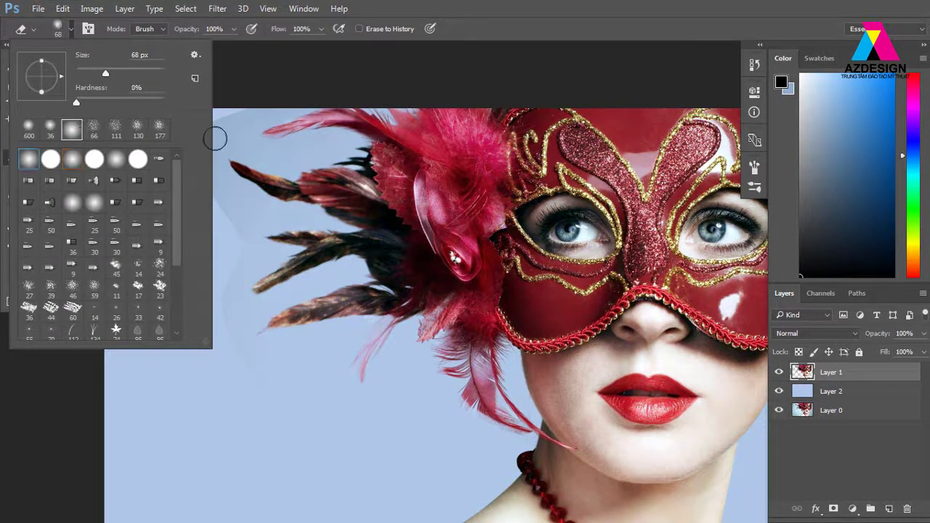
click(247, 116)
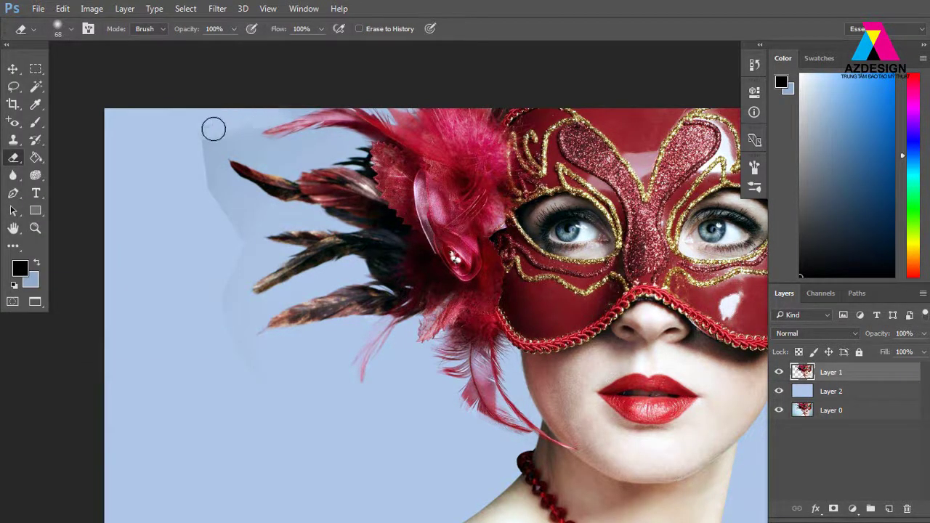
Erase the grey halo along the left feathers and tips, then zoom out to the full canvas
mouse_move(213, 198)
mouse_down()
mouse_move(216, 175)
mouse_move(243, 245)
mouse_move(221, 323)
mouse_up()
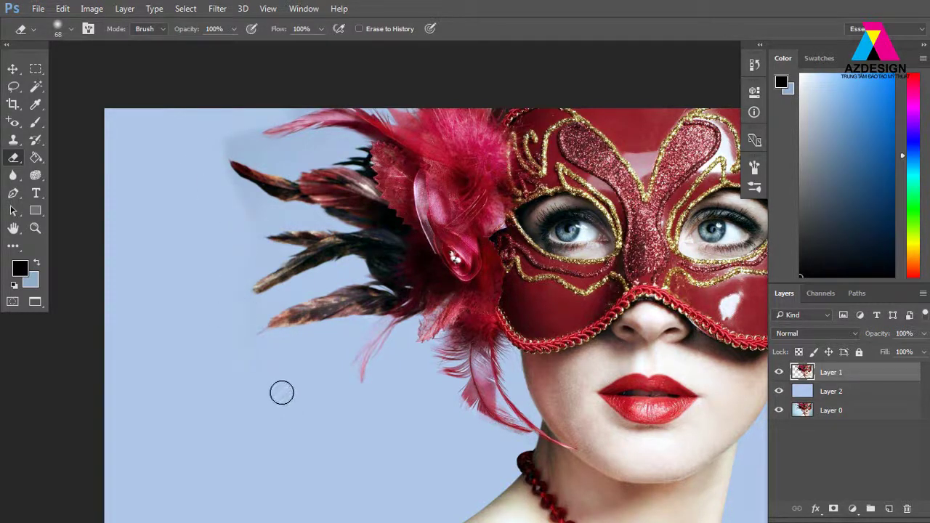
mouse_move(283, 390)
mouse_down()
mouse_move(245, 216)
mouse_move(208, 149)
mouse_move(322, 143)
mouse_move(283, 151)
mouse_up()
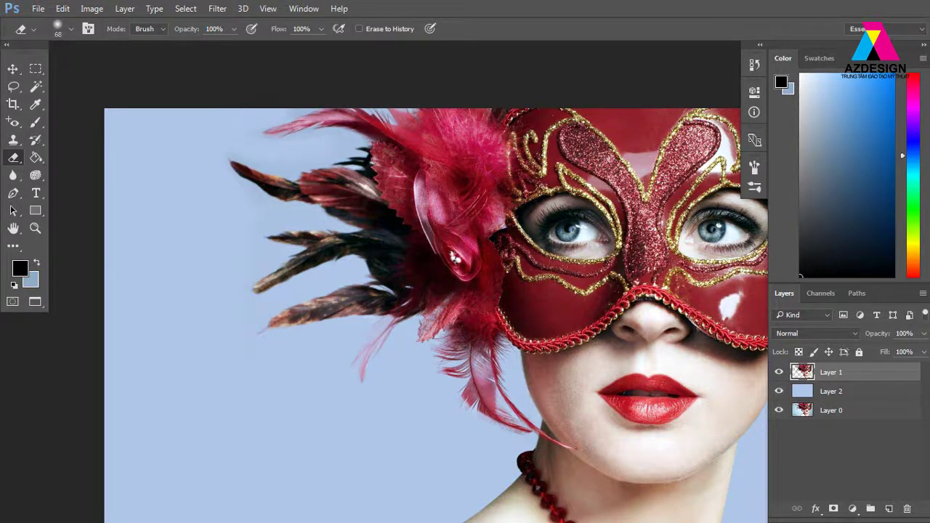
drag(423, 228, 349, 211)
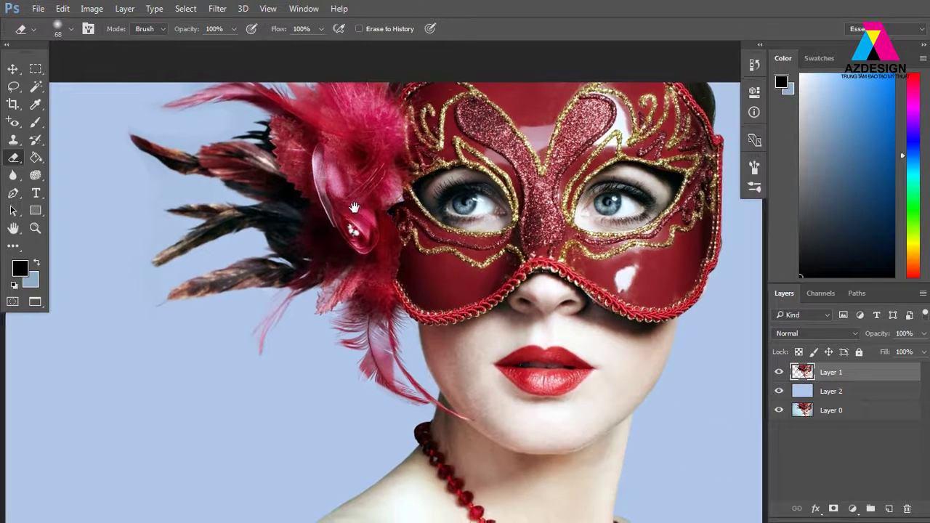
scroll(413, 233, down, 2)
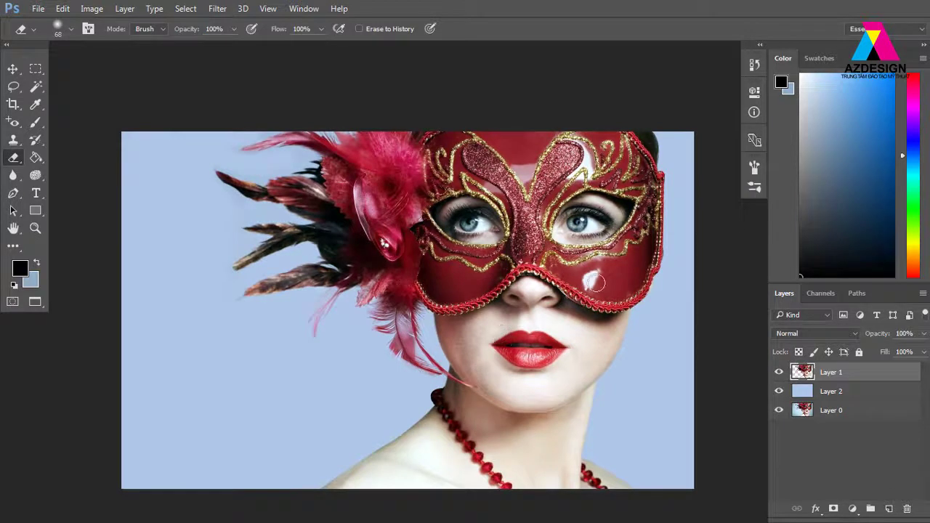
key(v)
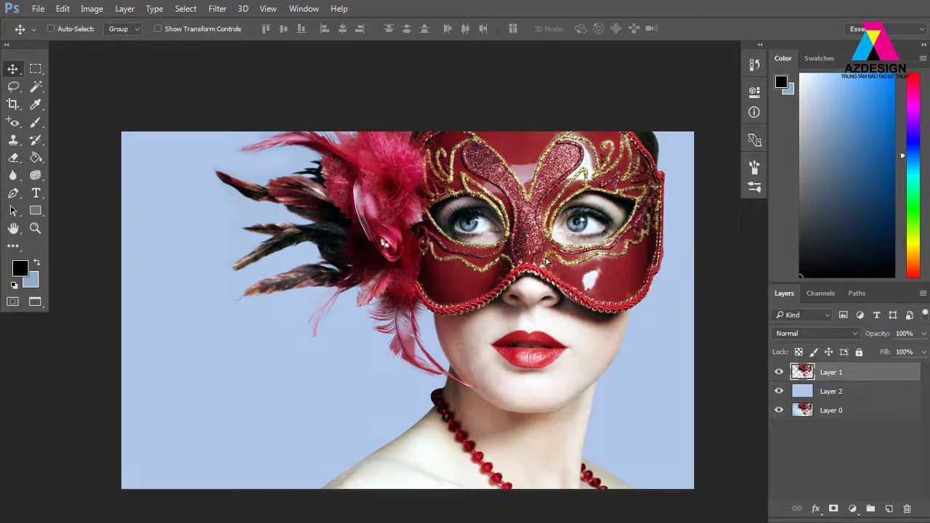
Drag Layer 1's woman rightward until her mask touches the canvas's right edge
drag(547, 261, 567, 260)
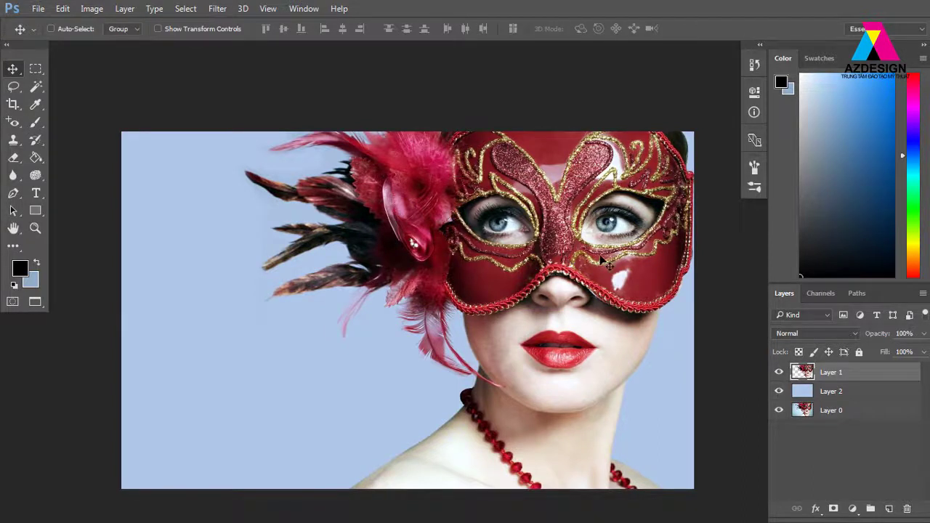
drag(603, 260, 621, 287)
Use Liquify's Forward Warp at size 540 to smear the feathers and shoulder into streaks
click(217, 8)
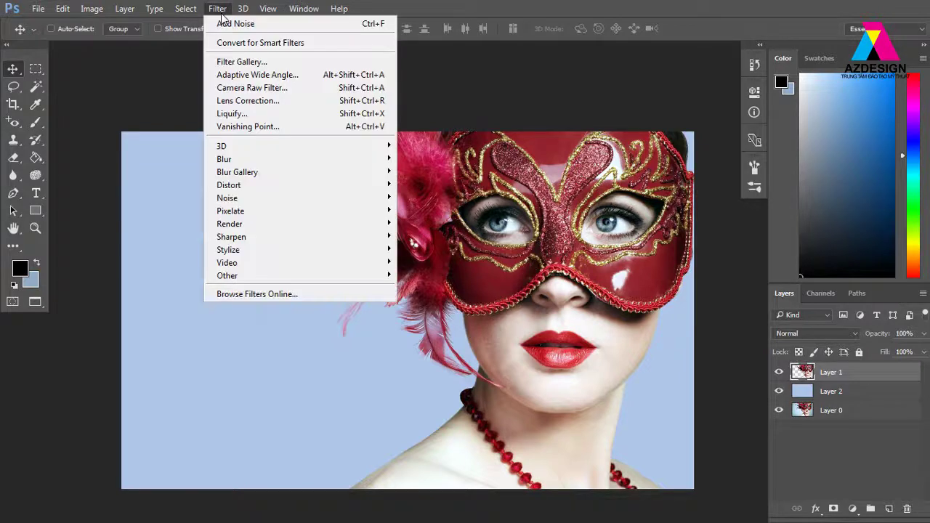
click(377, 114)
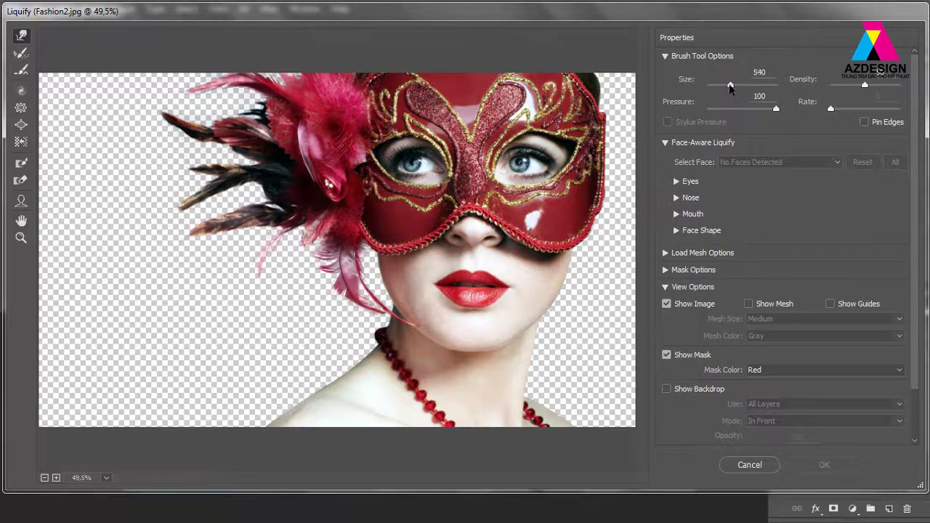
drag(290, 153, 189, 149)
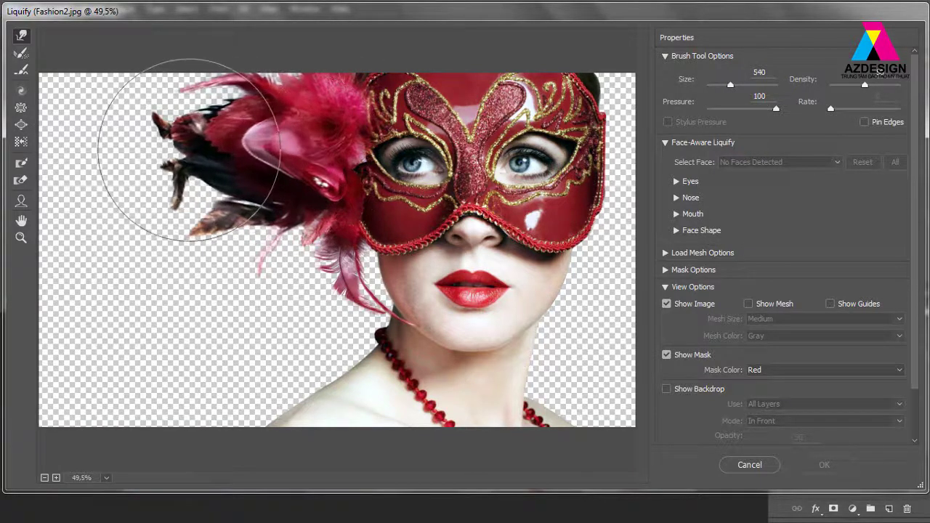
drag(245, 150, 93, 124)
mouse_move(229, 73)
mouse_down()
mouse_move(163, 119)
mouse_move(177, 114)
mouse_up()
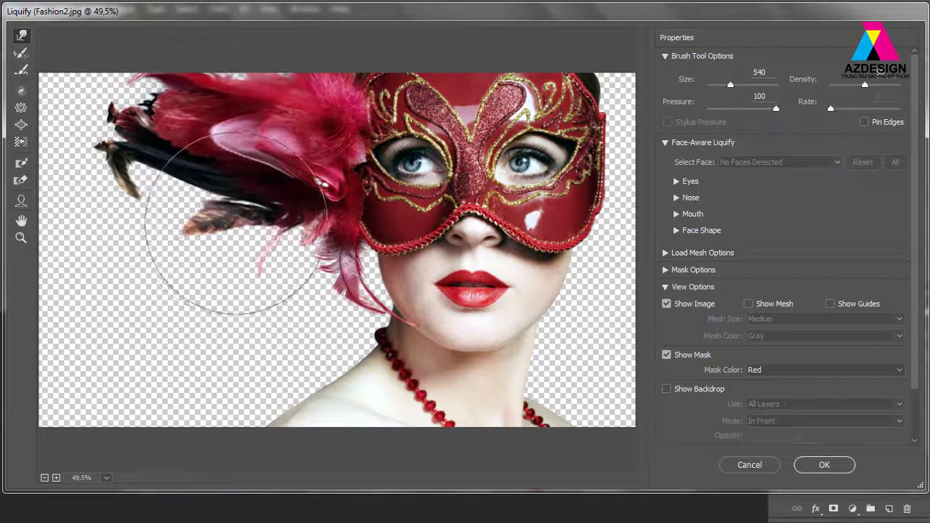
drag(218, 266, 342, 295)
mouse_move(259, 250)
mouse_down()
mouse_move(325, 251)
mouse_move(300, 250)
mouse_move(312, 269)
mouse_move(291, 291)
mouse_move(338, 248)
mouse_move(291, 291)
mouse_move(335, 291)
mouse_move(302, 316)
mouse_move(295, 337)
mouse_move(322, 349)
mouse_move(297, 342)
mouse_move(333, 331)
mouse_move(281, 332)
mouse_move(249, 368)
mouse_move(298, 276)
mouse_move(276, 247)
mouse_move(260, 183)
mouse_move(311, 291)
mouse_move(306, 249)
mouse_move(262, 287)
mouse_move(135, 259)
mouse_move(124, 208)
mouse_move(153, 155)
mouse_move(124, 116)
mouse_move(145, 83)
mouse_move(207, 233)
mouse_move(195, 268)
mouse_move(312, 337)
mouse_move(291, 332)
mouse_move(278, 307)
mouse_move(287, 394)
mouse_move(228, 426)
mouse_move(187, 426)
mouse_move(179, 397)
mouse_move(211, 393)
mouse_move(184, 385)
mouse_move(231, 327)
mouse_move(228, 262)
mouse_move(297, 172)
mouse_move(269, 162)
mouse_move(208, 218)
mouse_move(139, 177)
mouse_move(87, 116)
mouse_move(167, 105)
mouse_move(69, 121)
mouse_move(177, 62)
mouse_move(124, 114)
mouse_move(114, 145)
mouse_move(127, 192)
mouse_move(228, 187)
mouse_move(239, 114)
mouse_move(254, 213)
mouse_move(228, 104)
mouse_move(341, 145)
mouse_up()
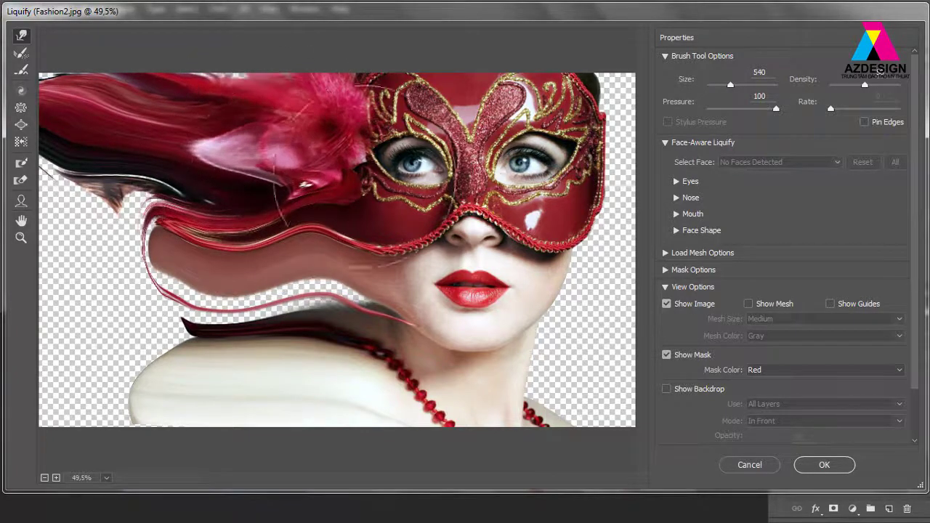
click(844, 465)
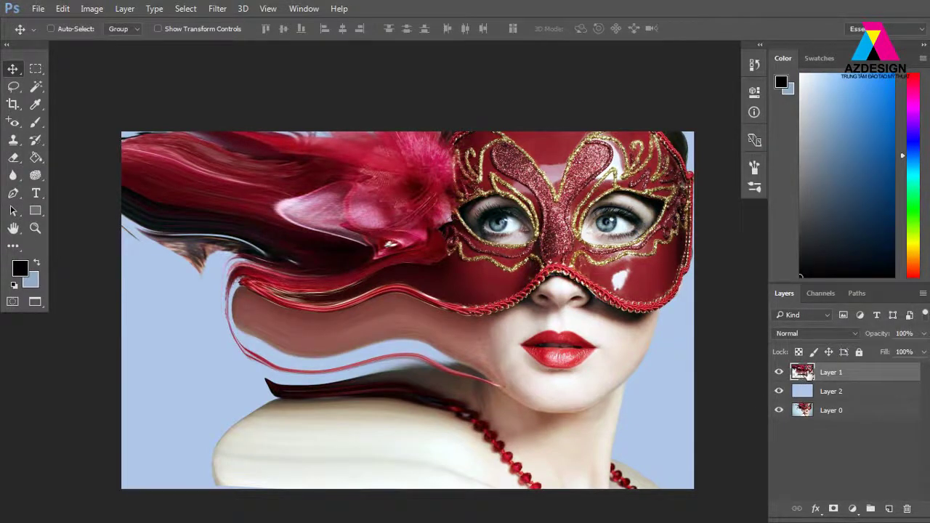
Add a layer mask to Layer 1 and invert it to black
click(835, 510)
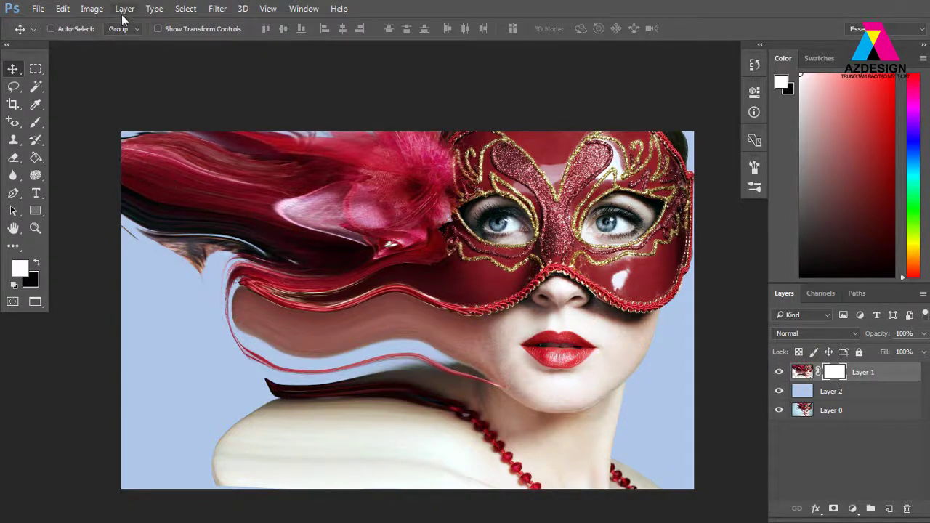
click(91, 8)
mouse_move(111, 43)
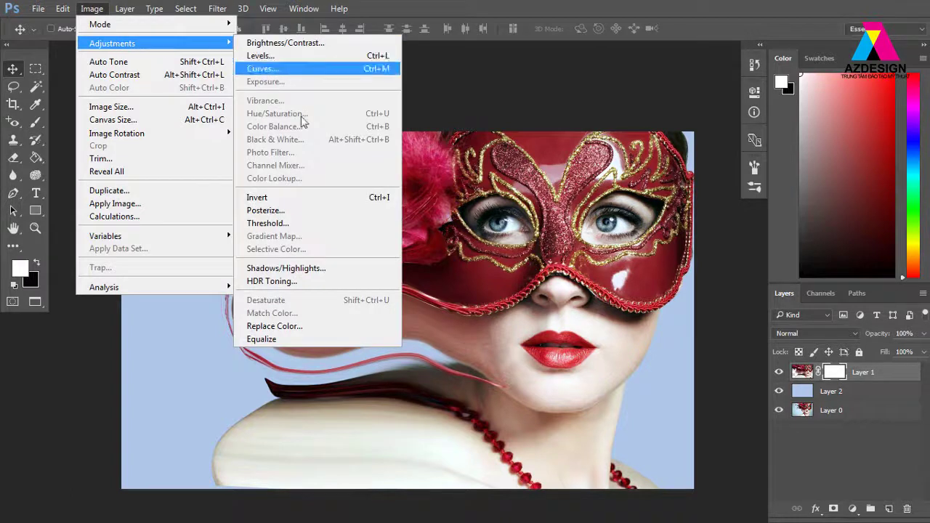
click(309, 202)
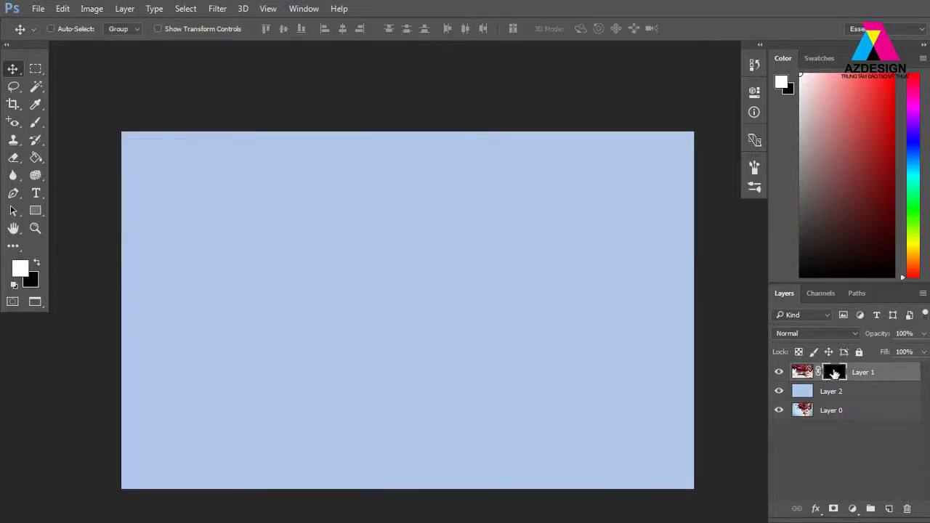
Load the 'Untitled Brushes' set from D:\deckstop into the Brush tool's presets
click(36, 123)
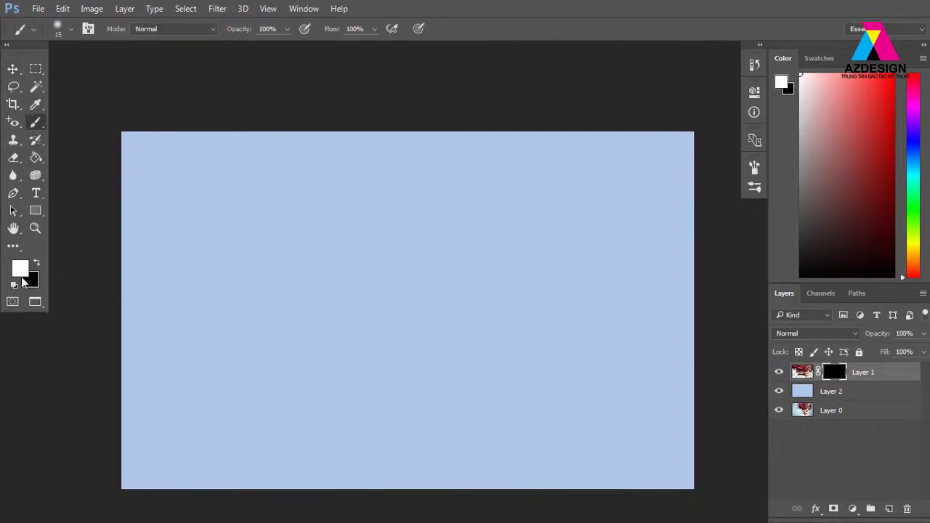
click(71, 29)
drag(176, 216, 176, 295)
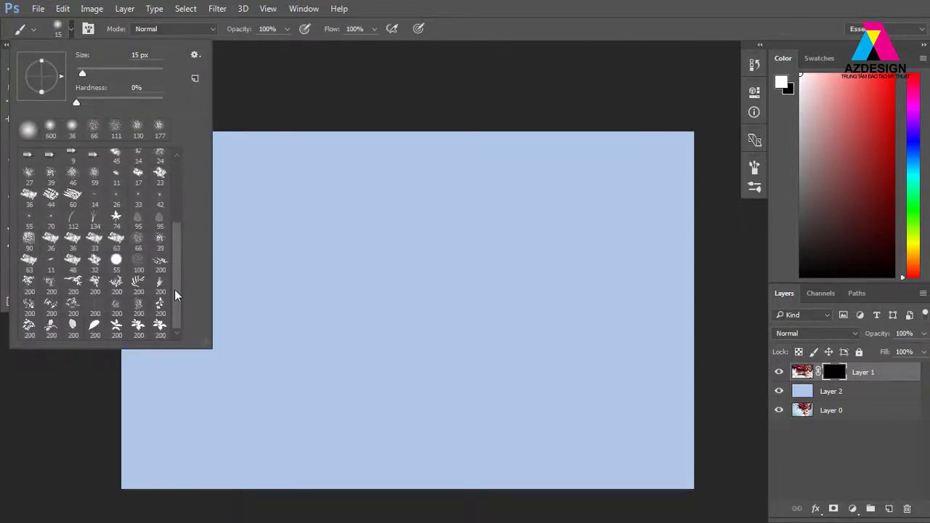
click(197, 57)
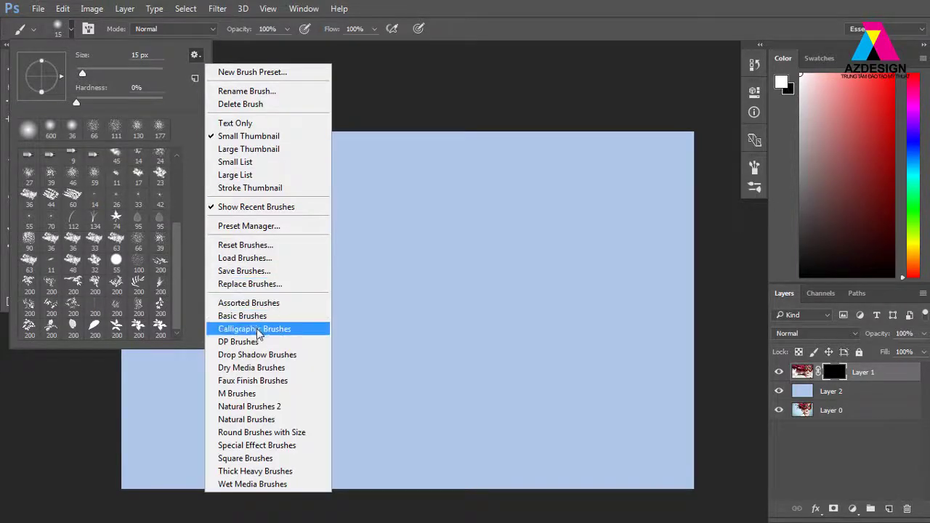
click(271, 263)
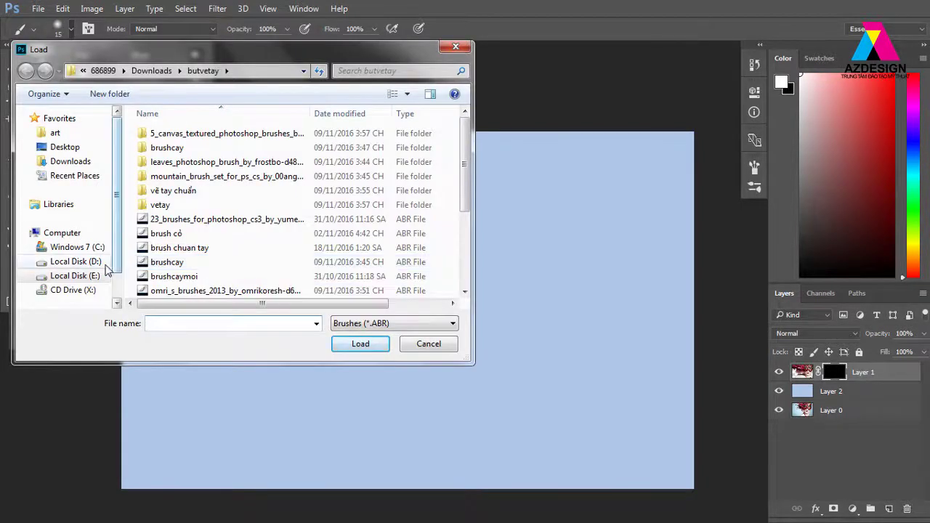
click(76, 262)
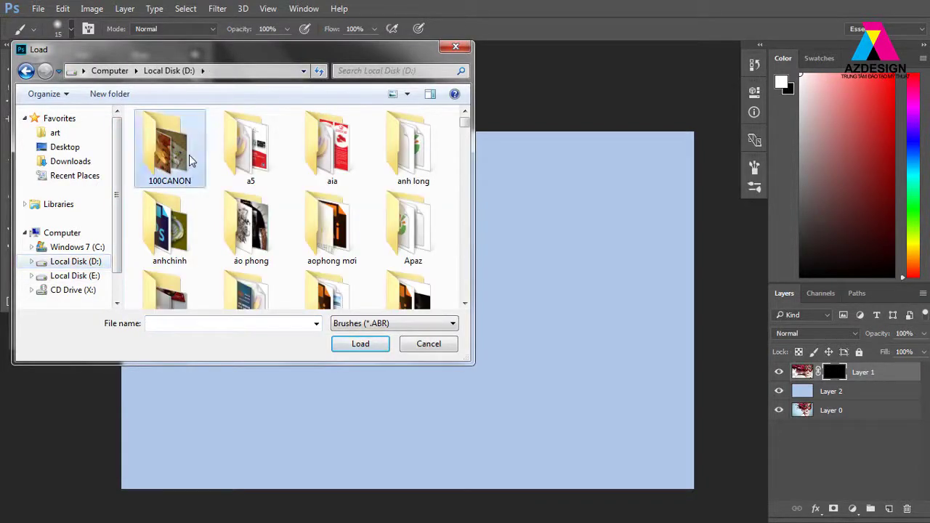
scroll(191, 160, down, 3)
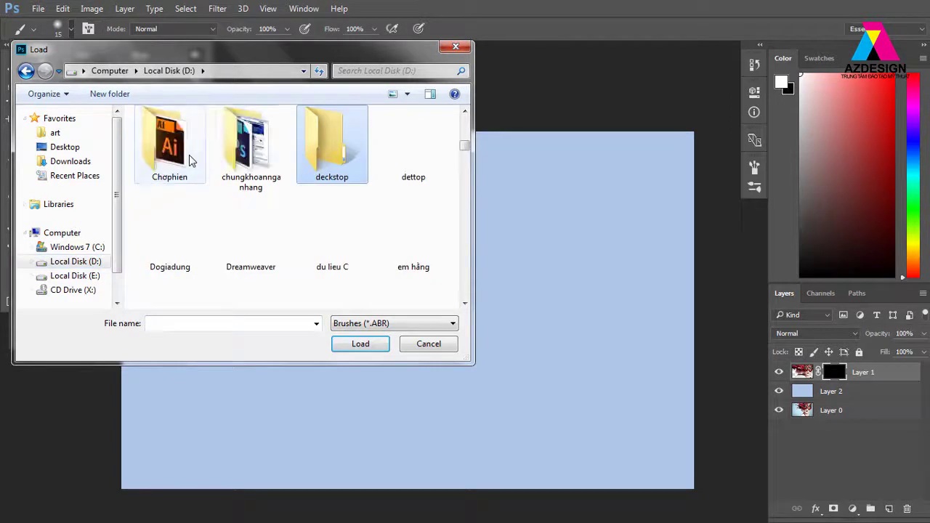
double_click(336, 149)
click(263, 246)
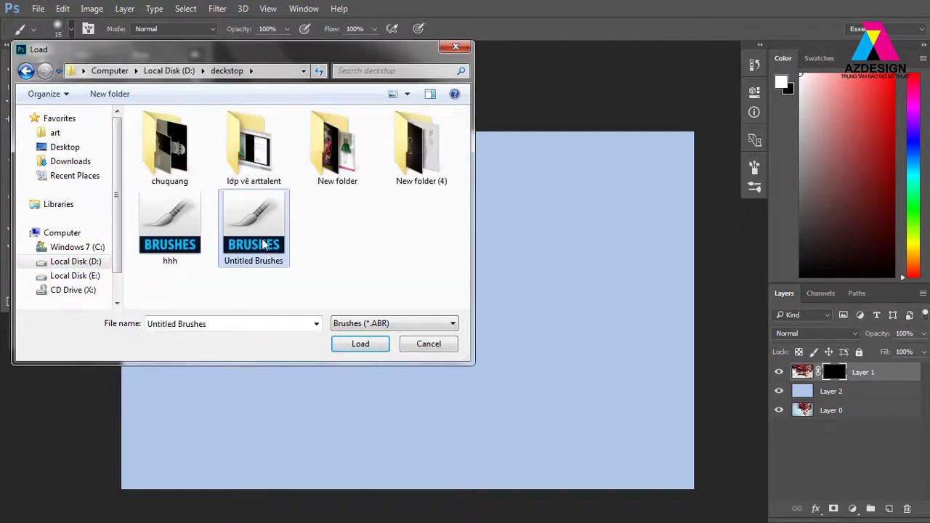
click(361, 345)
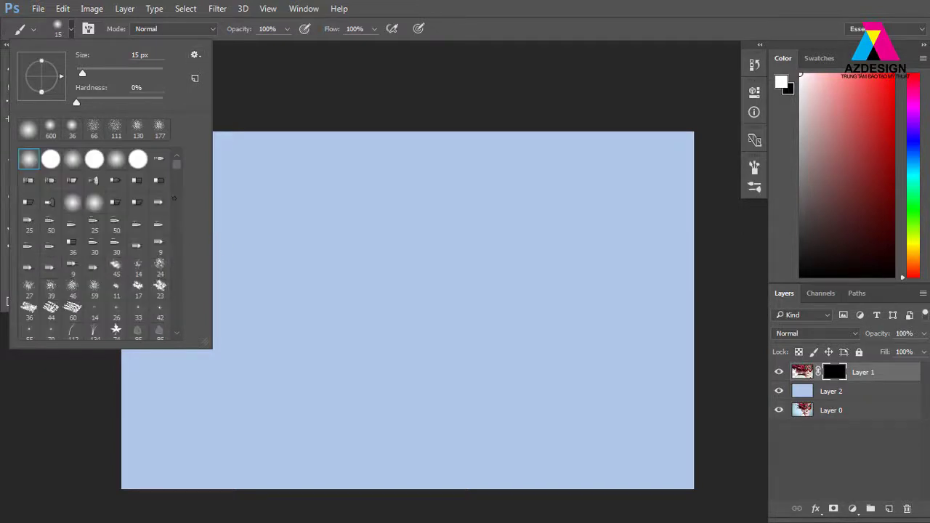
Paint white with a 322 px splatter brush to reveal the eye, mask, neck and necklace
drag(177, 168, 179, 194)
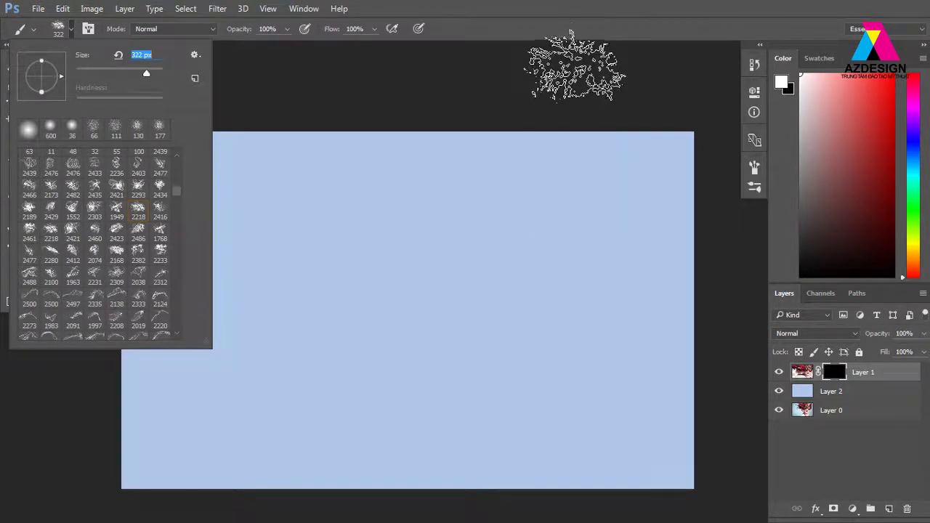
click(569, 62)
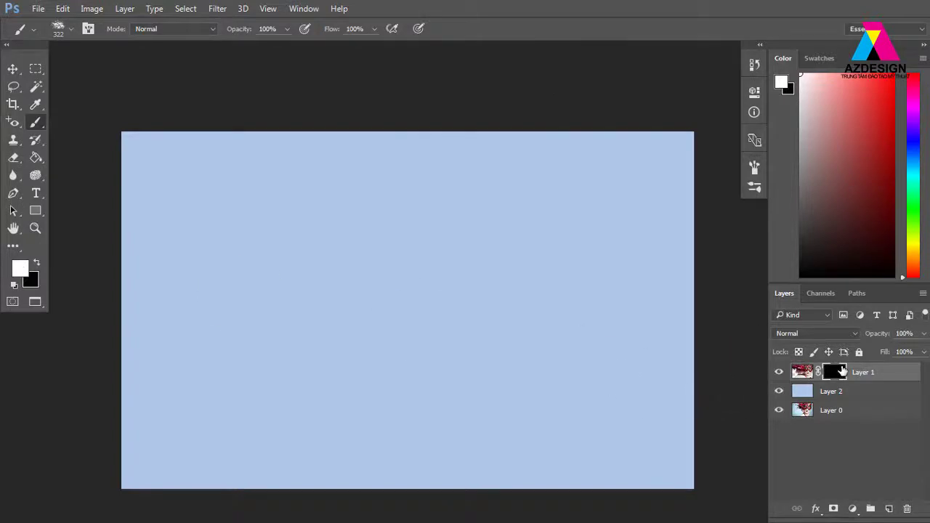
click(582, 240)
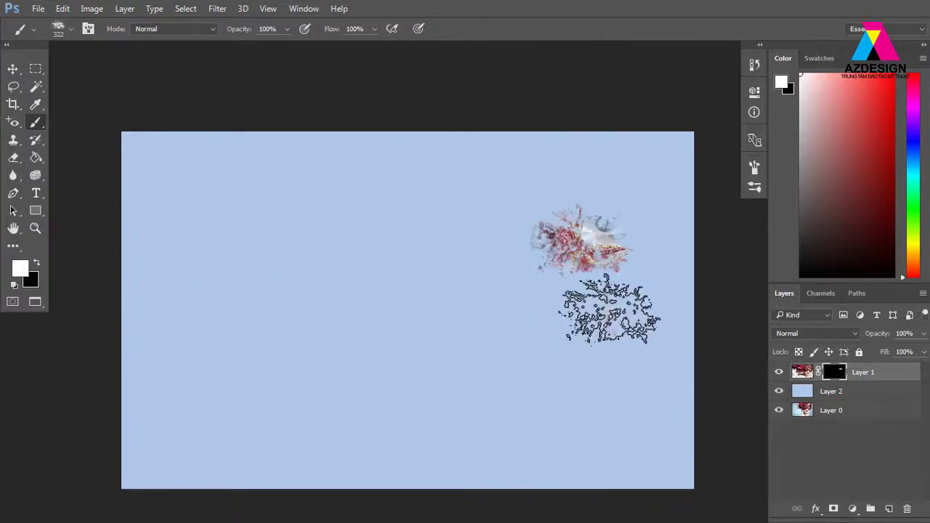
mouse_move(608, 312)
mouse_down()
mouse_move(644, 291)
mouse_move(607, 414)
mouse_move(625, 372)
mouse_move(573, 476)
mouse_up()
drag(614, 506, 623, 479)
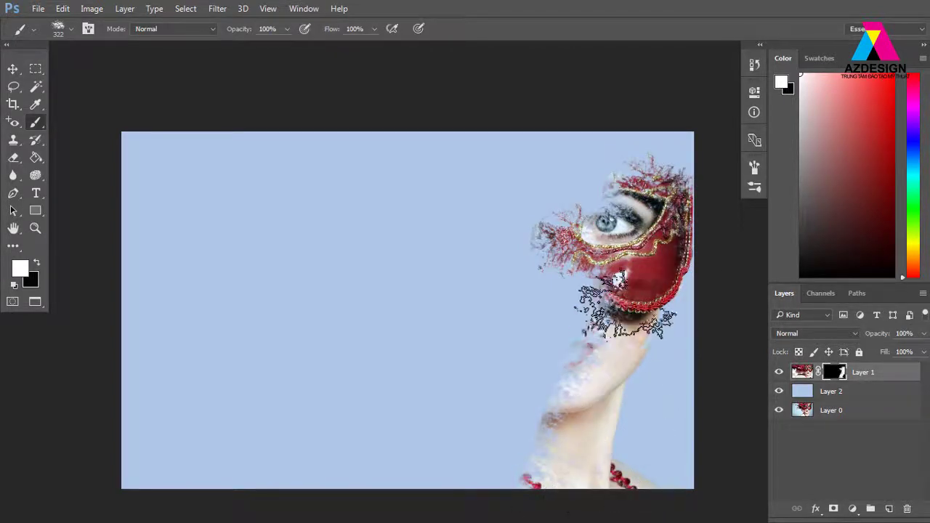
mouse_move(652, 190)
mouse_down()
mouse_move(603, 196)
mouse_move(592, 156)
mouse_move(582, 207)
mouse_move(611, 174)
mouse_move(596, 225)
mouse_move(538, 203)
mouse_up()
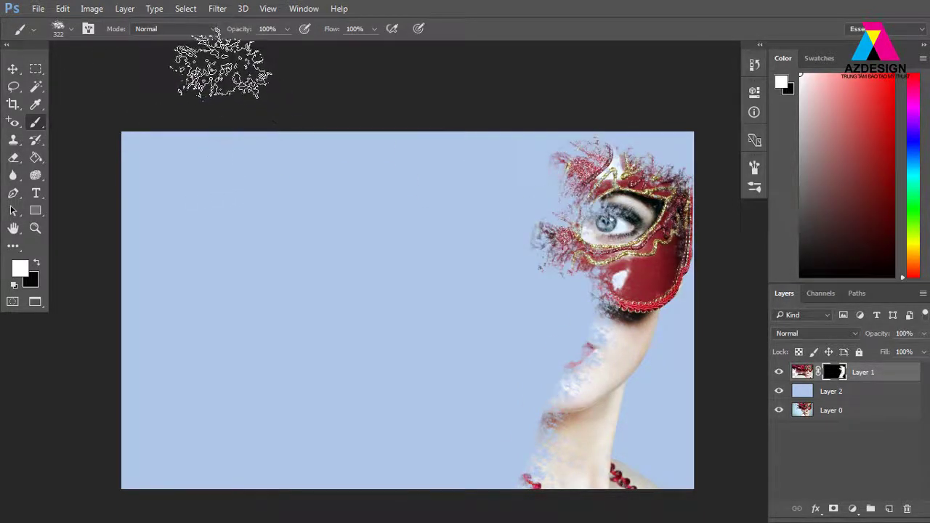
Set brush spacing to 59% and enable Shape Dynamics with 100% size and angle jitter
click(302, 10)
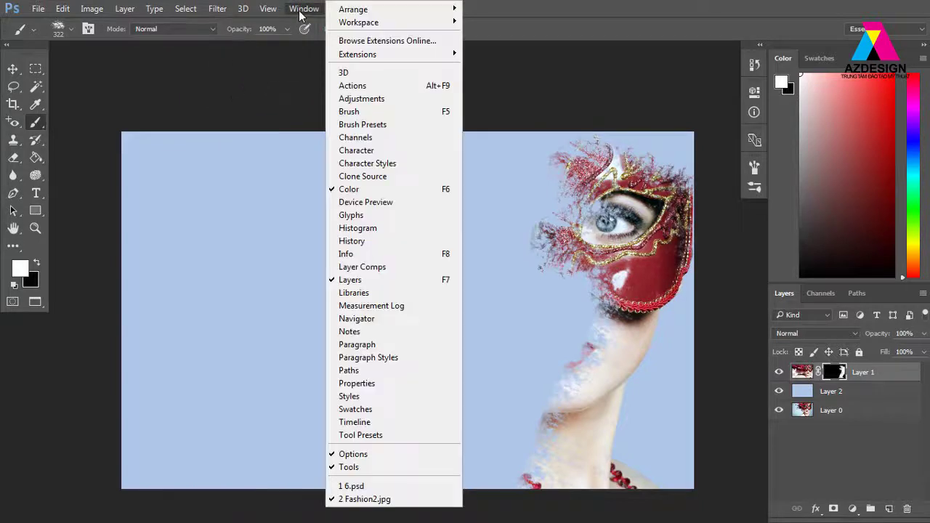
click(370, 113)
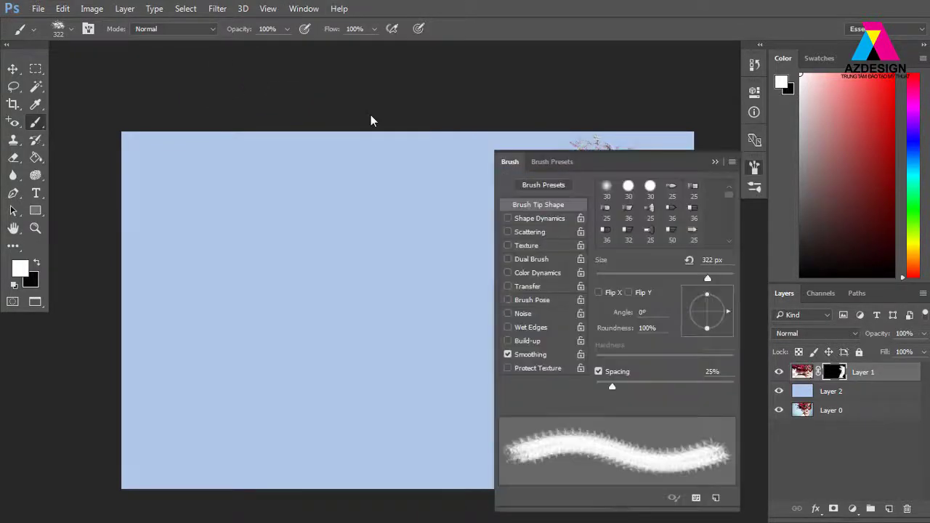
drag(613, 388, 637, 386)
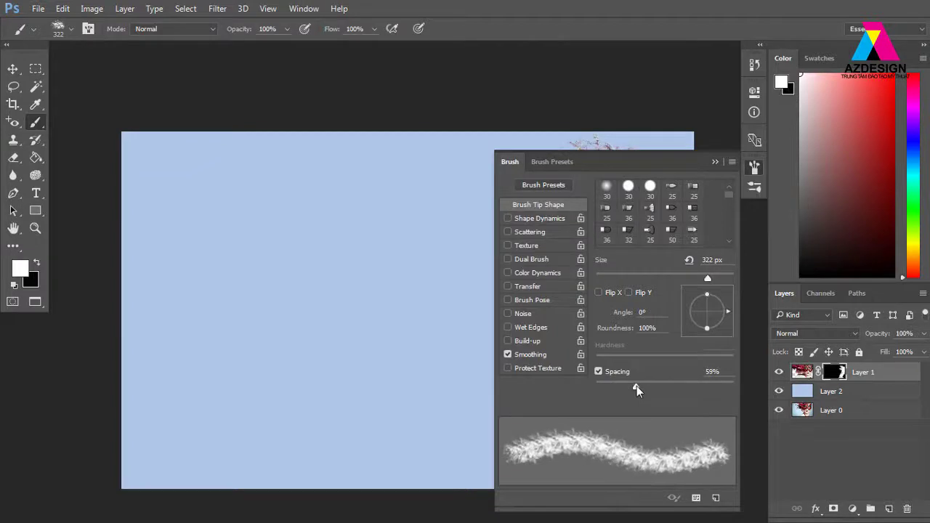
click(561, 220)
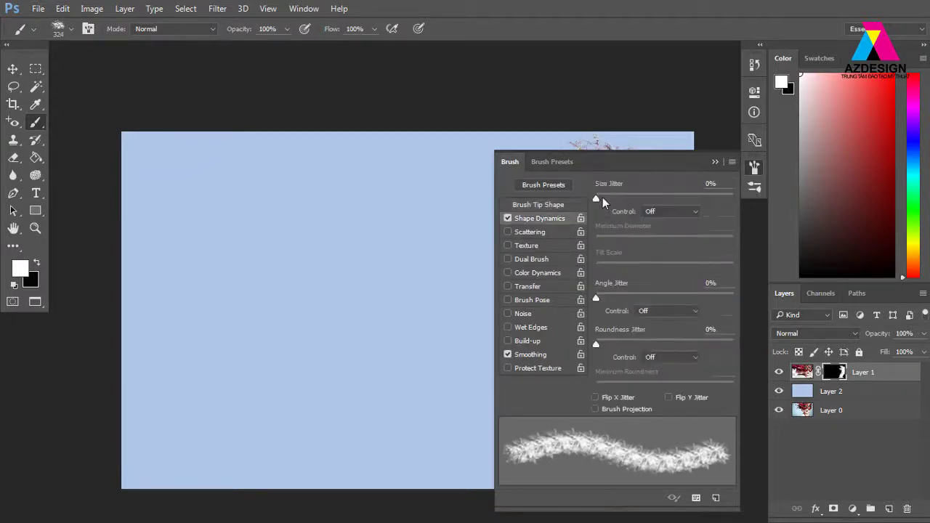
drag(614, 199, 732, 198)
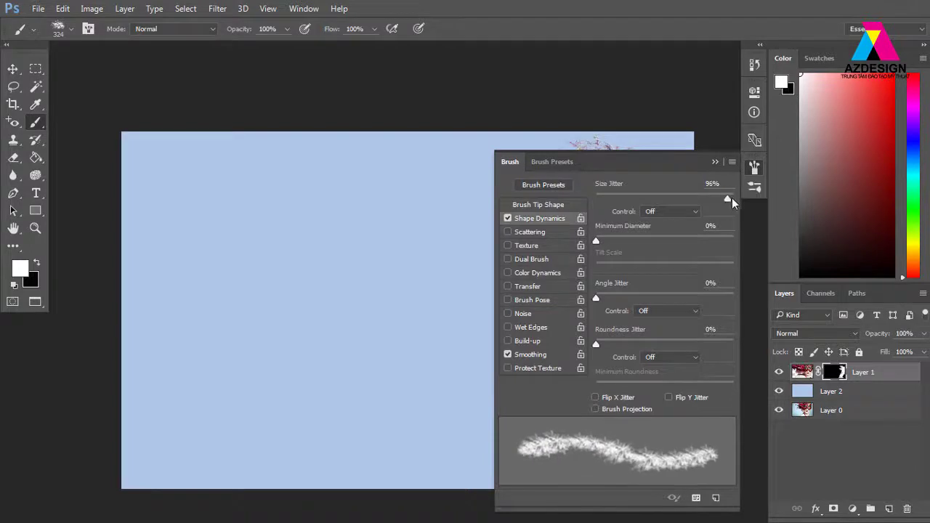
drag(601, 298, 733, 298)
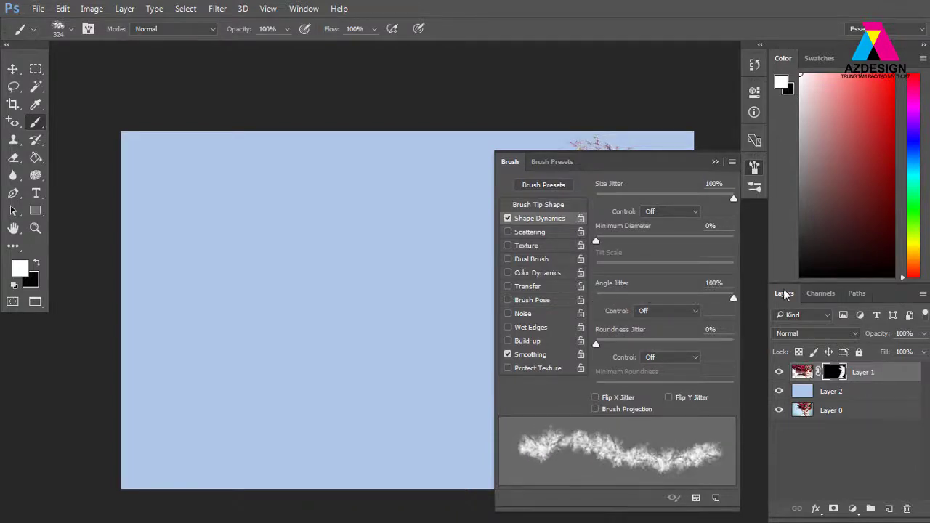
Paint white on the mask to reveal the upper red mask and face toward the chin
click(715, 164)
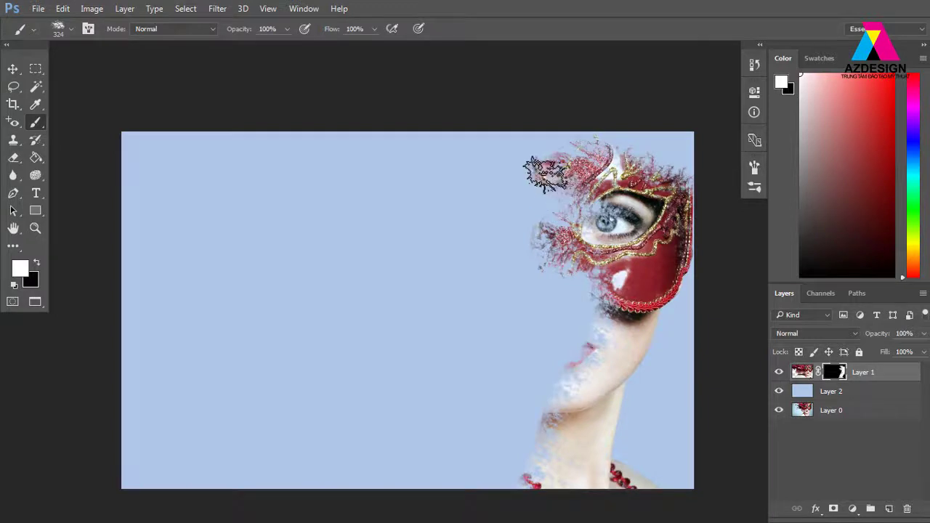
mouse_move(545, 173)
mouse_down()
mouse_move(549, 125)
mouse_move(551, 200)
mouse_up()
mouse_move(539, 240)
mouse_down()
mouse_move(610, 226)
mouse_move(581, 261)
mouse_move(586, 327)
mouse_up()
Paint jittered particles revealing the nose, mouth, left eye, top of the mask and red lips
mouse_move(567, 283)
mouse_down()
mouse_move(547, 299)
mouse_move(491, 268)
mouse_up()
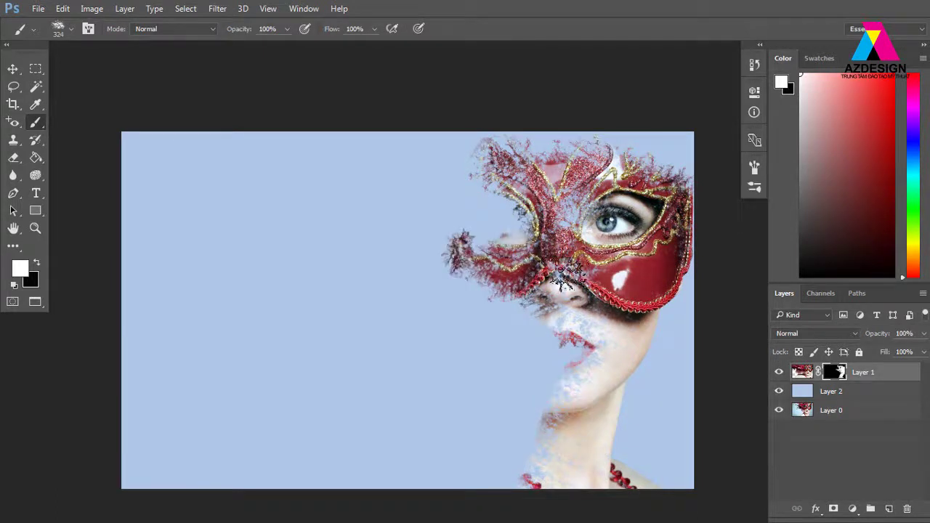
mouse_move(487, 219)
mouse_down()
mouse_move(478, 197)
mouse_move(512, 233)
mouse_move(558, 220)
mouse_up()
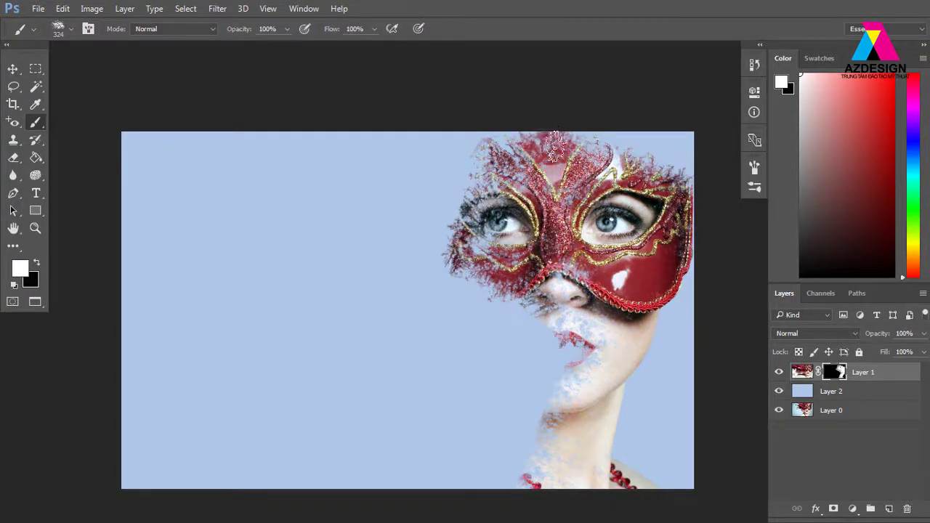
drag(581, 131, 623, 196)
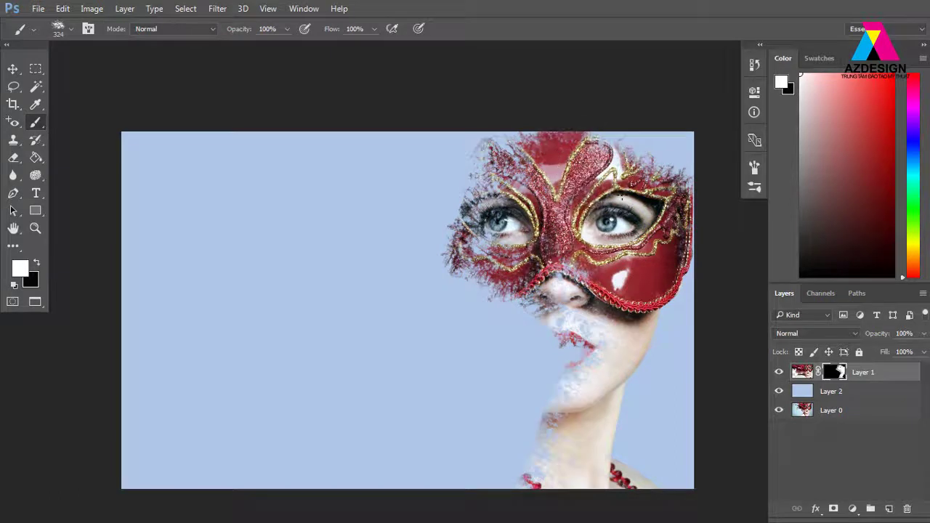
drag(682, 144, 591, 324)
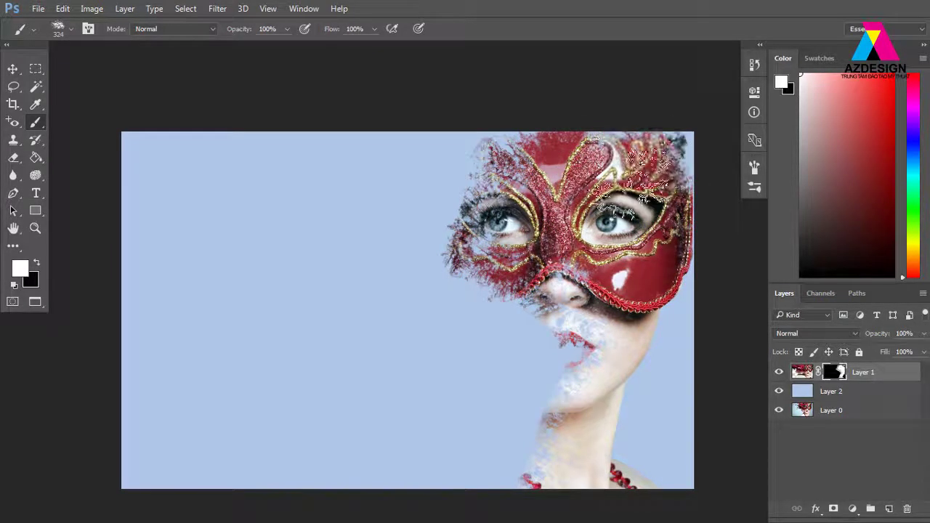
drag(569, 354, 569, 350)
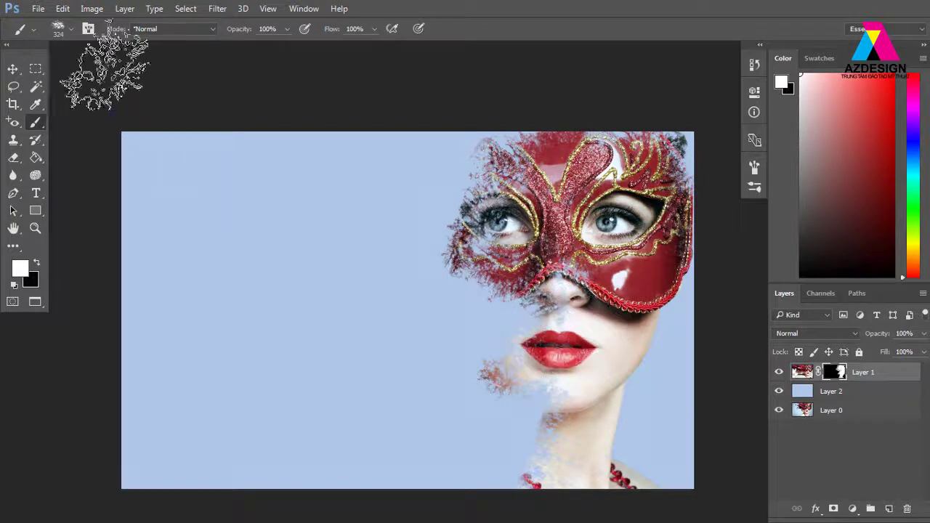
click(73, 29)
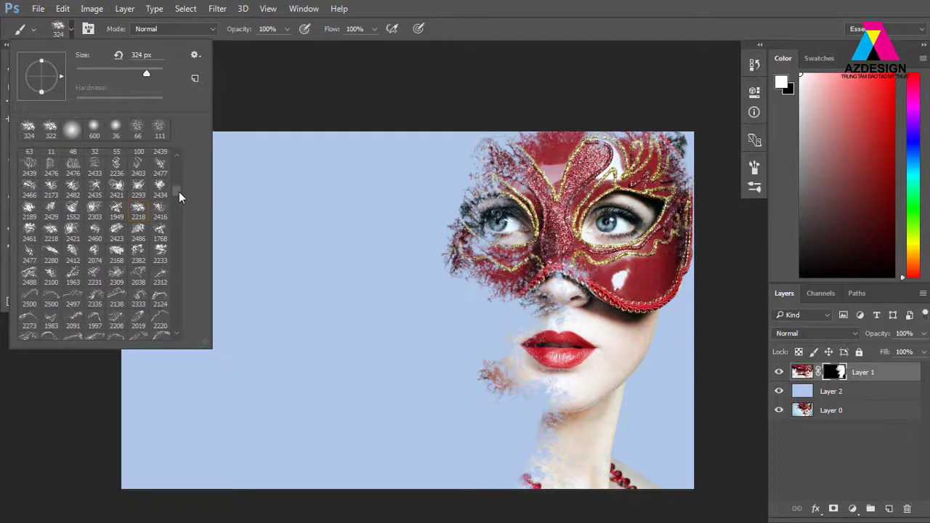
Choose splatter brush preset 2421 at 1457 px
scroll(135, 258, up, 1)
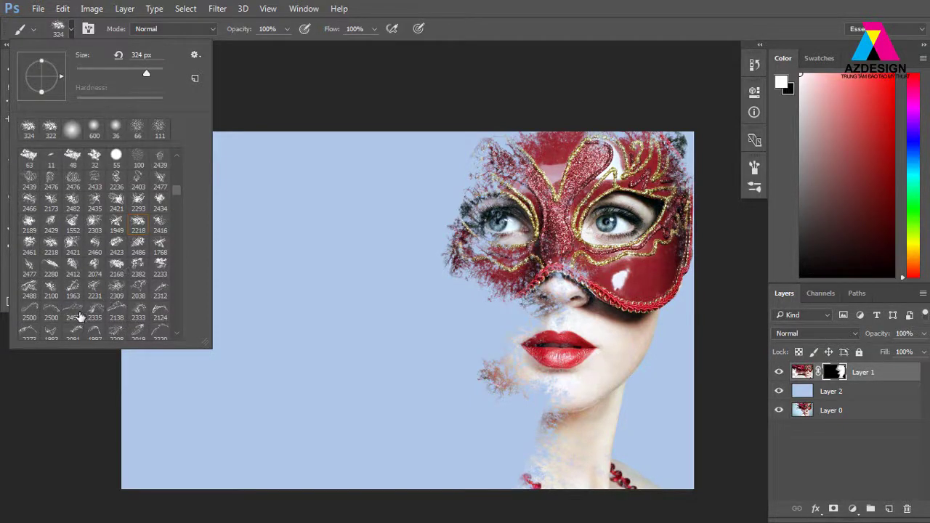
click(118, 311)
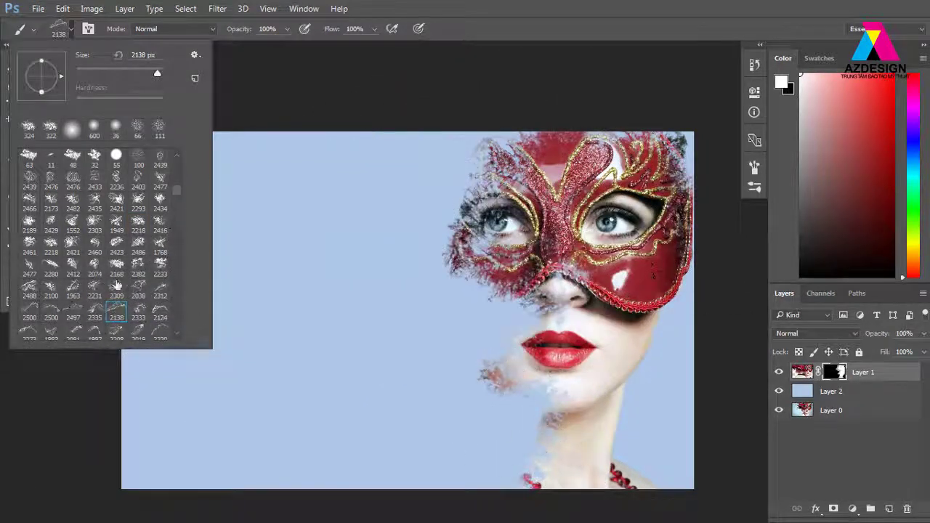
click(139, 288)
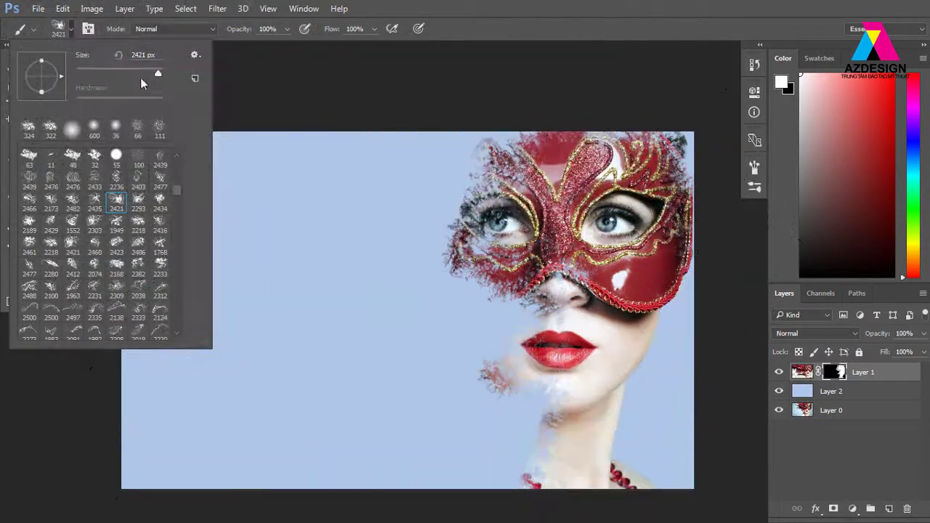
click(154, 73)
drag(156, 72, 157, 73)
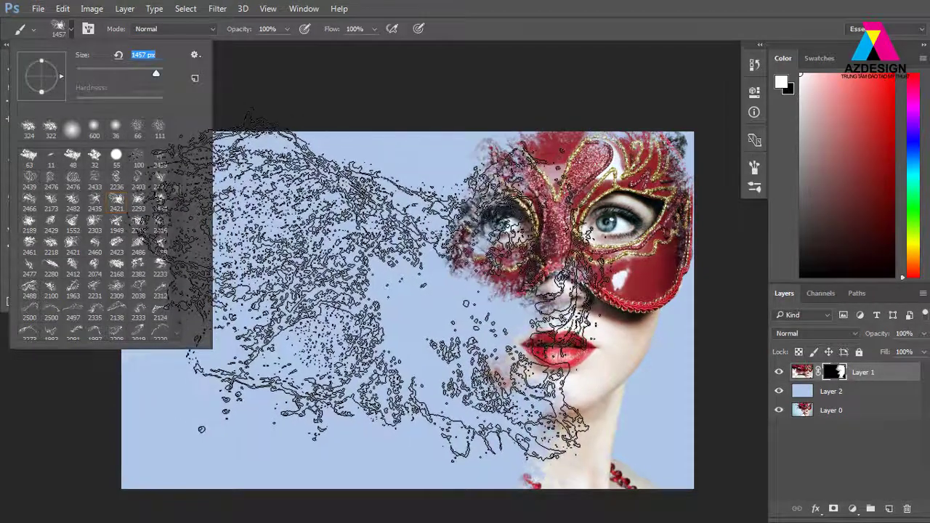
key(Return)
Stamp large splatters across the face and lower middle, then resize the brush to 448 px
click(407, 290)
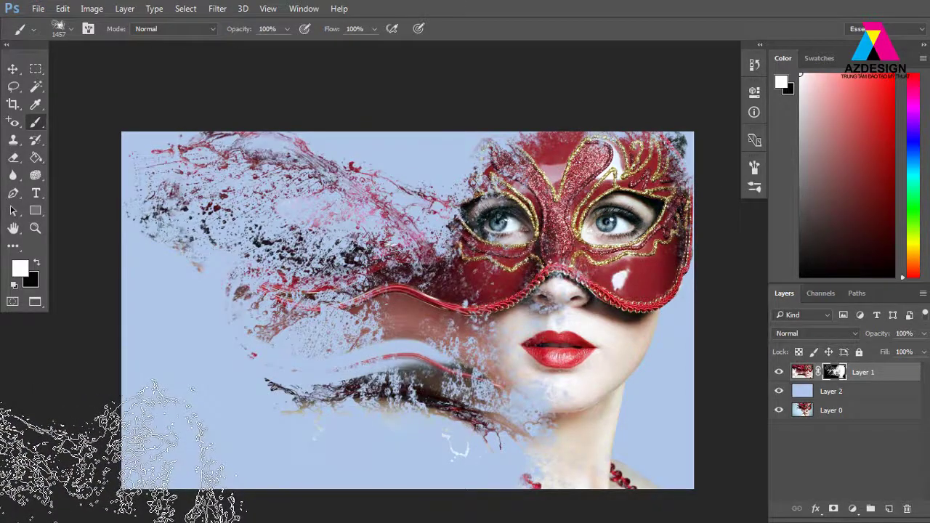
click(443, 348)
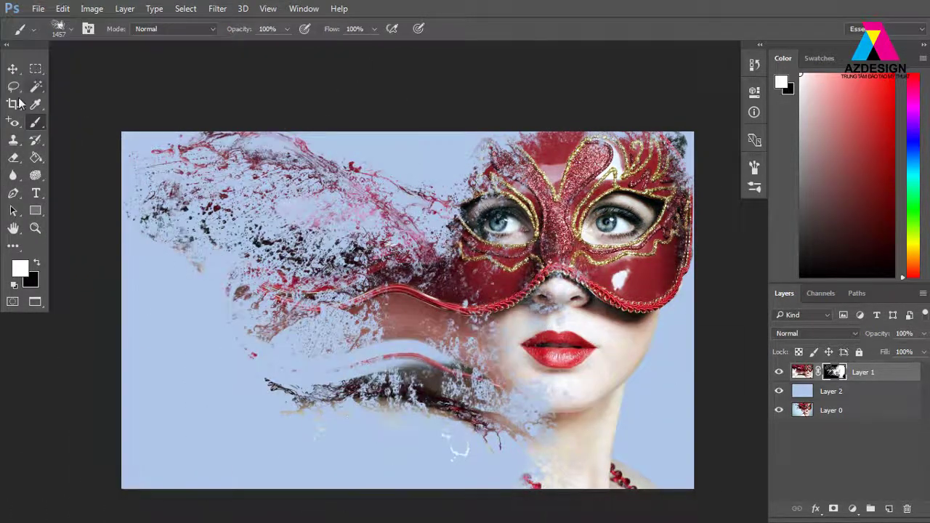
click(71, 29)
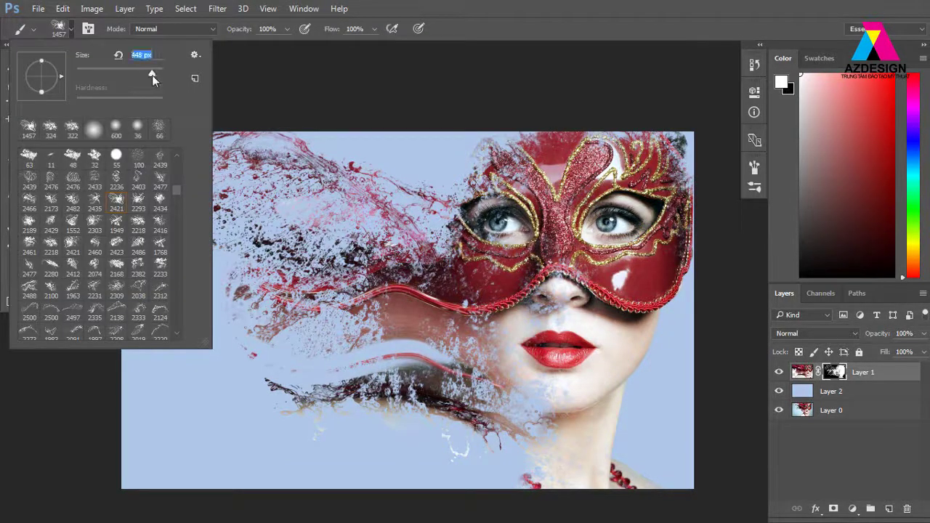
click(492, 397)
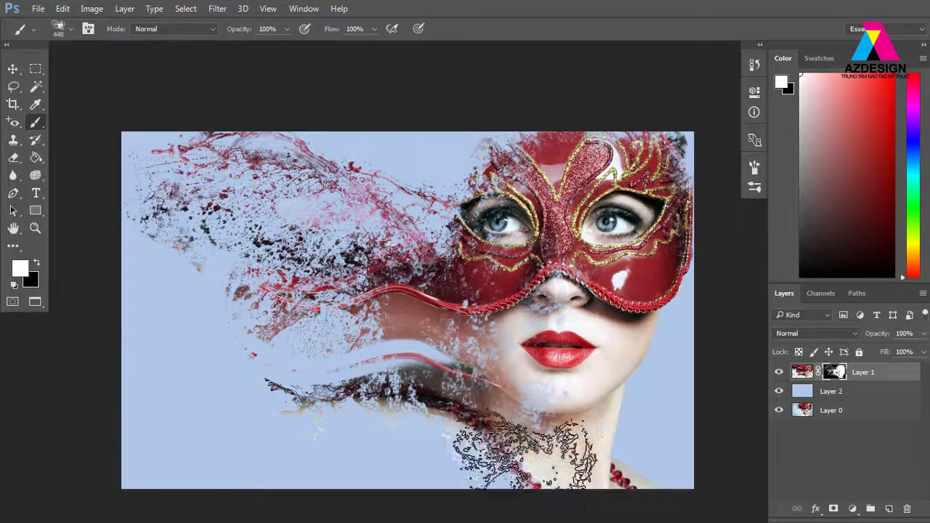
Stamp splatter over the lower-left shoulder and shrink the brush to 338 px
click(406, 498)
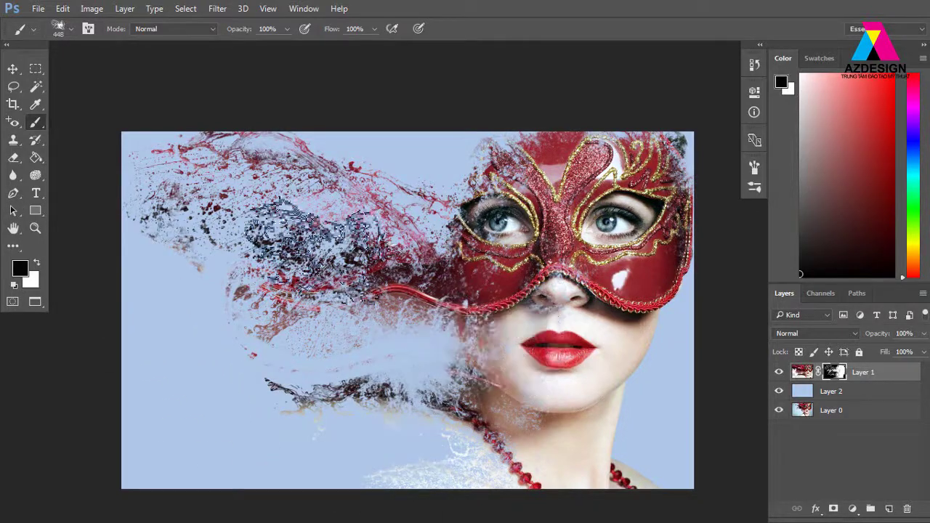
click(73, 30)
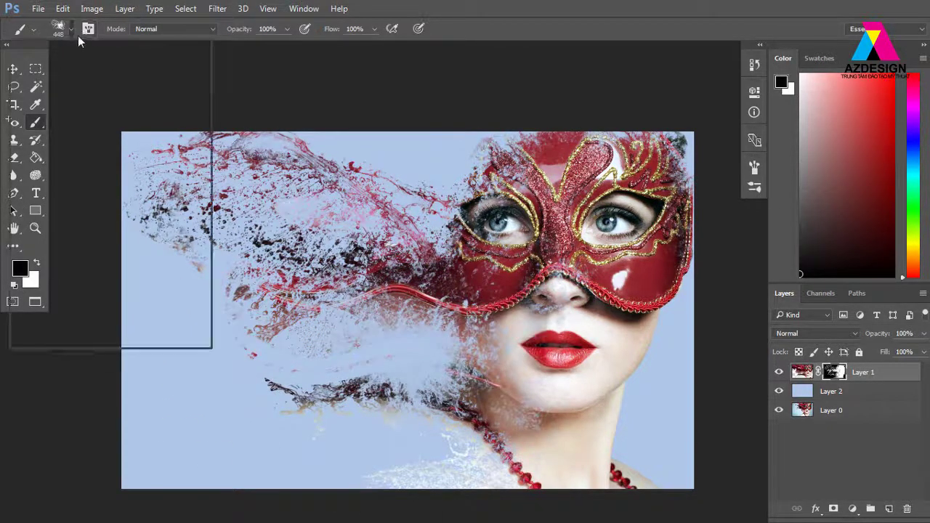
drag(149, 72, 148, 72)
key(Return)
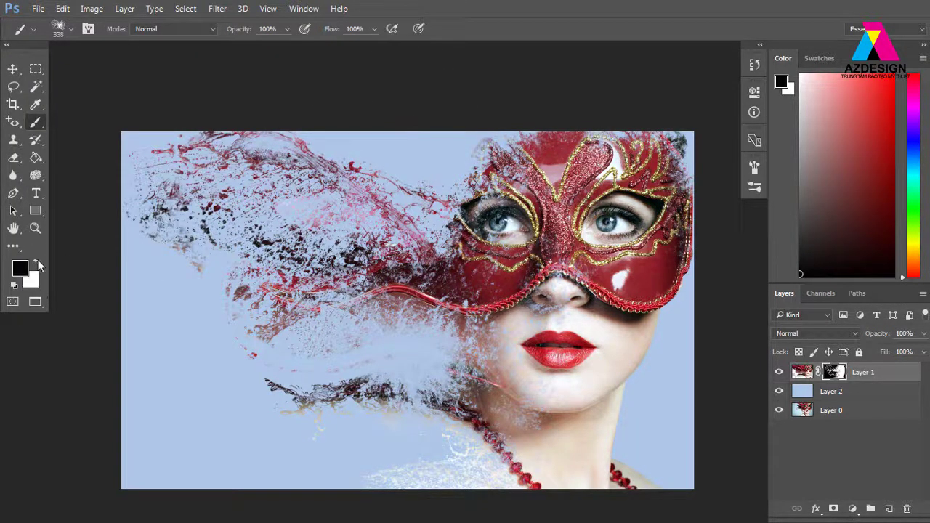
Sample the light blue backdrop colour, restore black as foreground, and bring up Image Adjustments
click(37, 264)
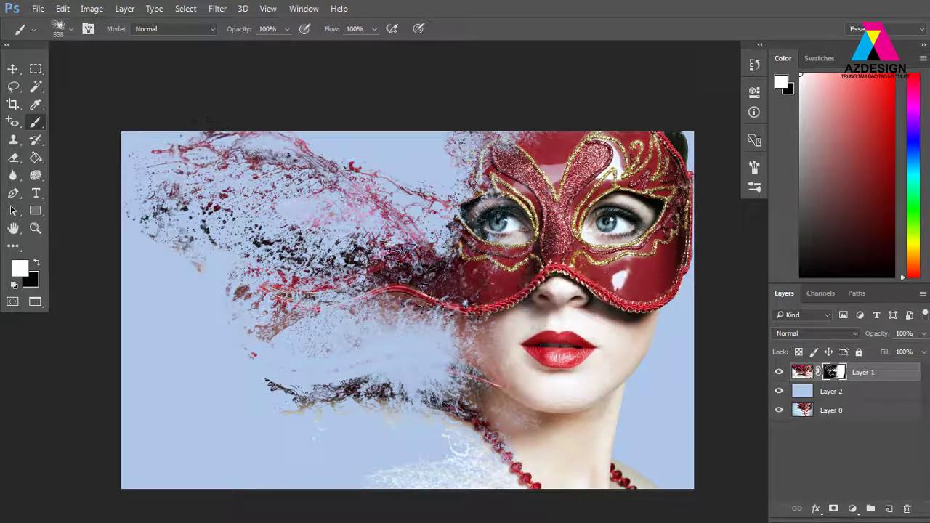
alt+click(669, 407)
key(x)
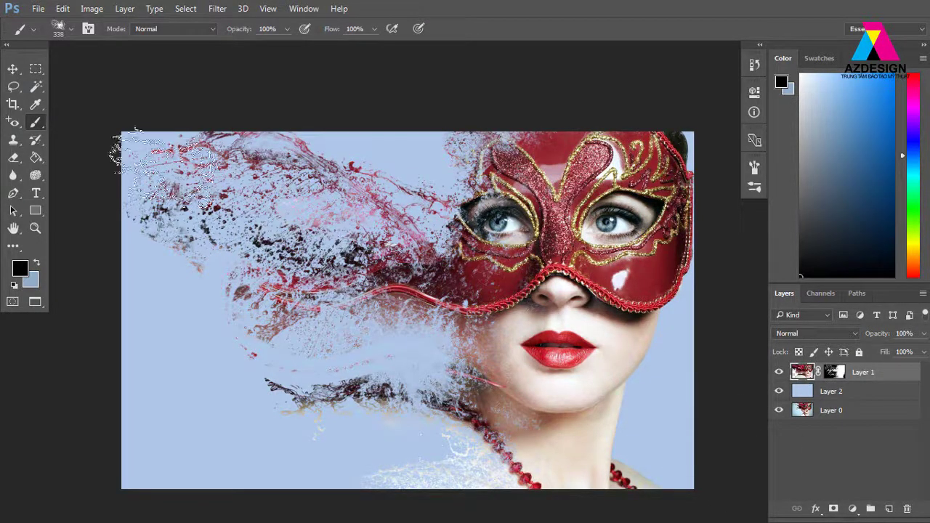
click(93, 9)
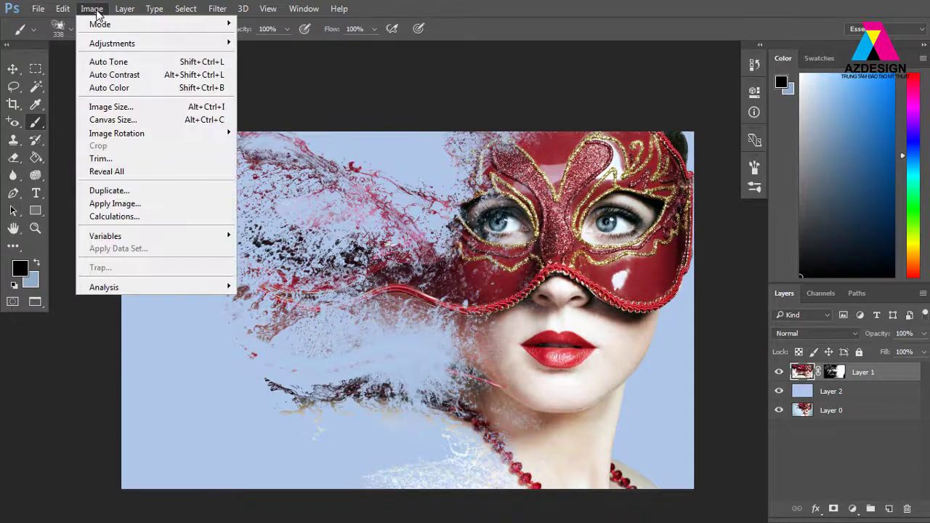
mouse_move(112, 42)
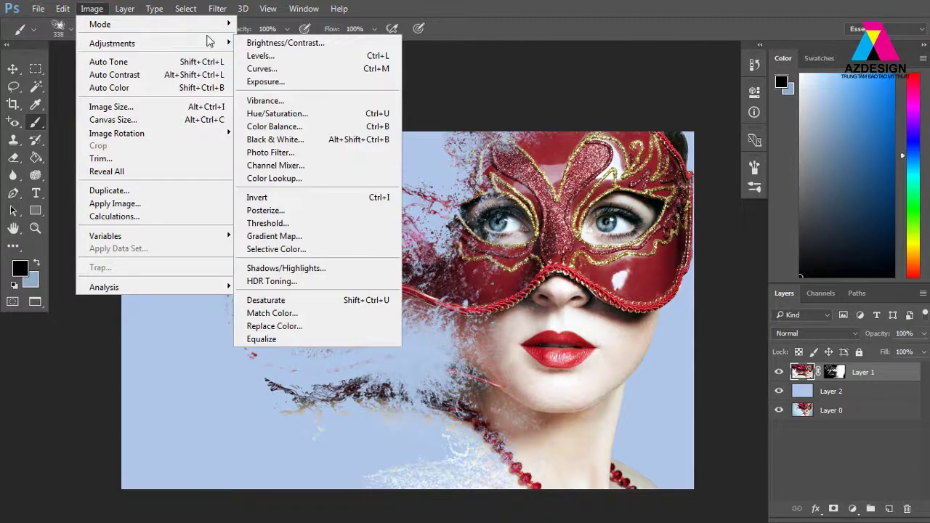
Apply Hue −5, Saturation +38 to Layer 1, deepening the red mask, lips and particles
click(314, 118)
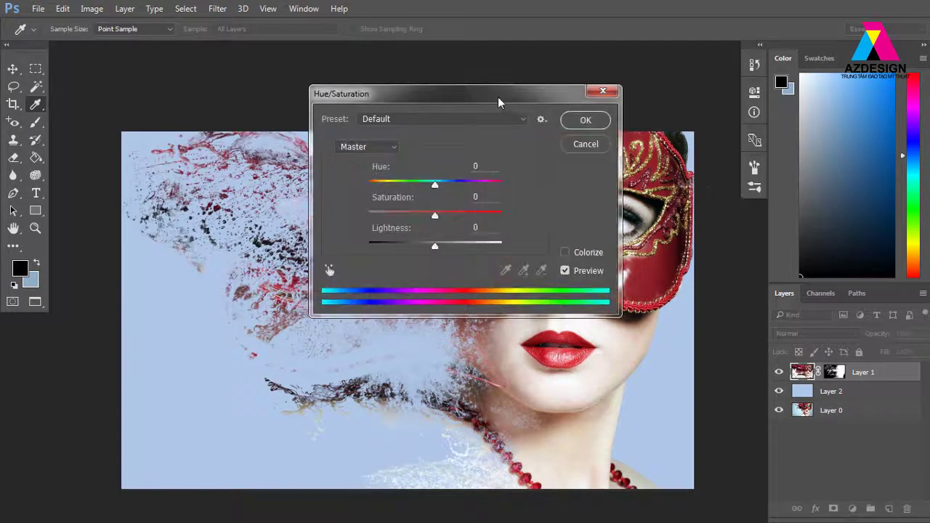
drag(498, 97, 684, 95)
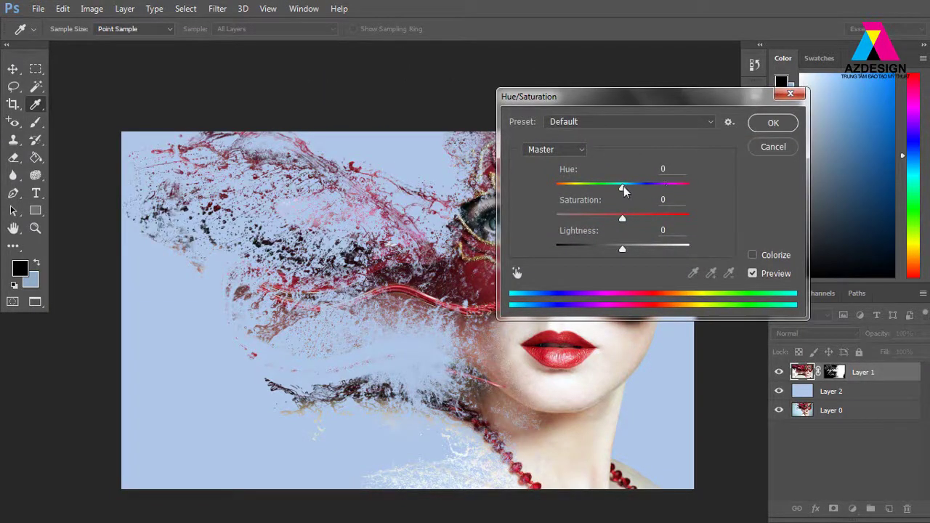
drag(624, 186, 659, 184)
mouse_move(645, 104)
mouse_down()
mouse_move(480, 316)
mouse_move(256, 272)
mouse_move(253, 222)
mouse_up()
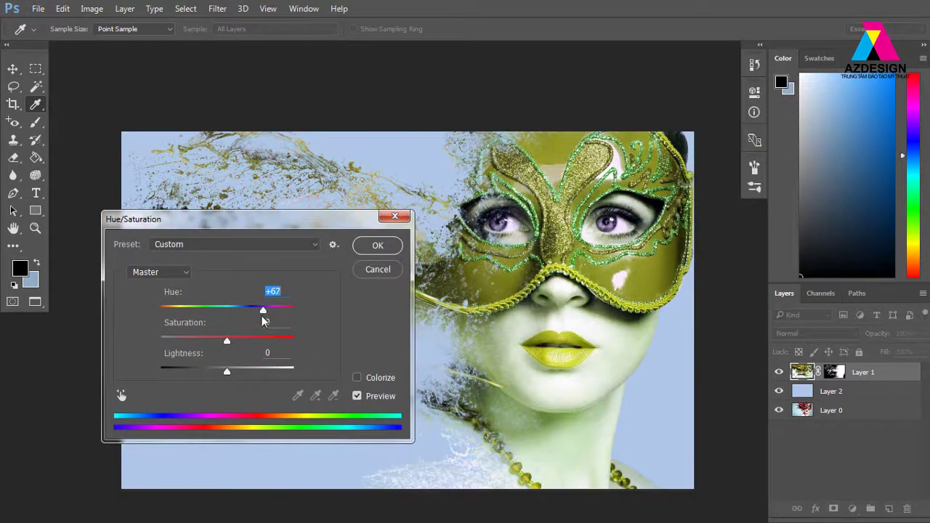
drag(263, 313, 195, 311)
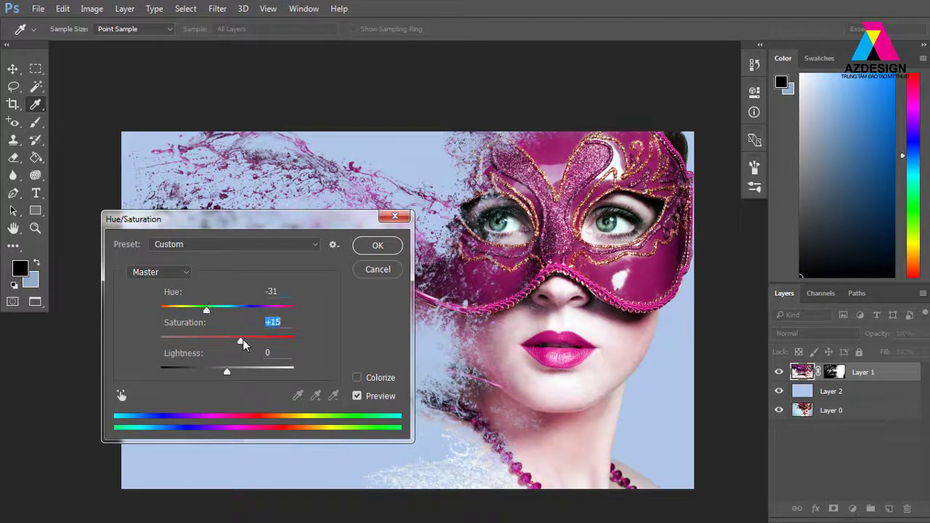
drag(212, 312, 224, 313)
click(362, 251)
key(b)
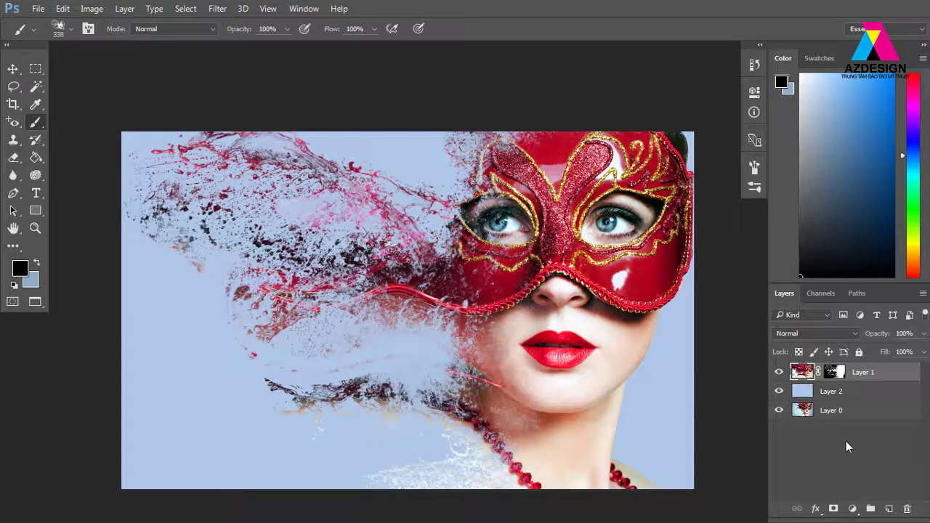
Add a second layer mask to Layer 1 and choose a soft round brush
click(834, 510)
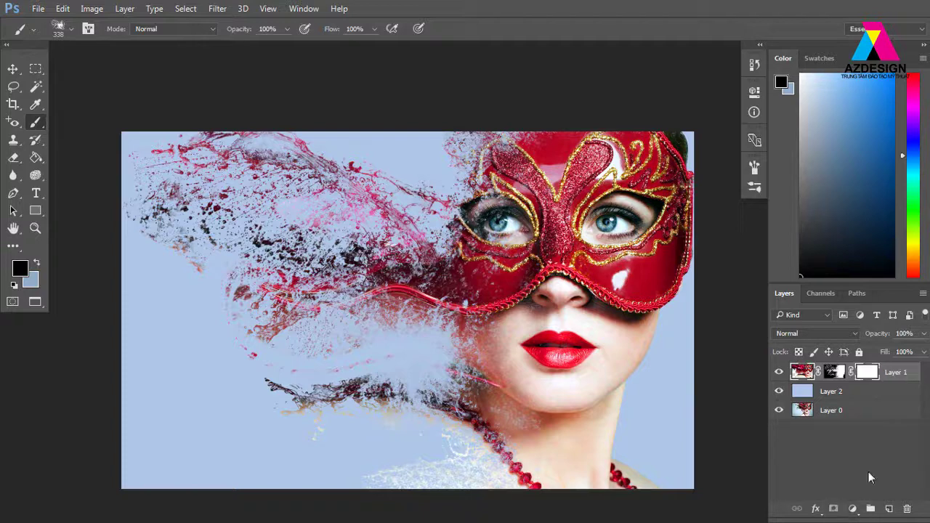
click(868, 373)
right_click(260, 242)
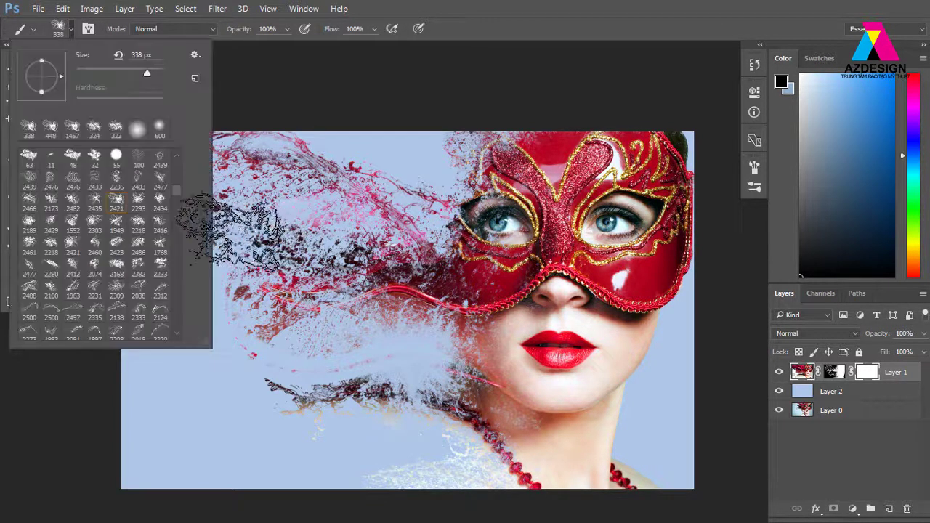
scroll(178, 173, up, 5)
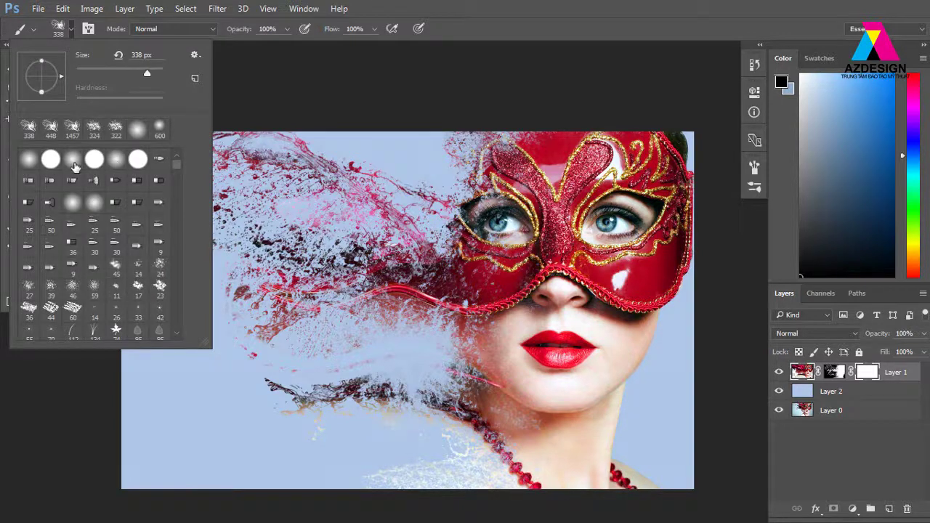
click(73, 168)
Undo a trial dark stroke over the right eye and open the foreground colour picker
click(610, 232)
click(615, 283)
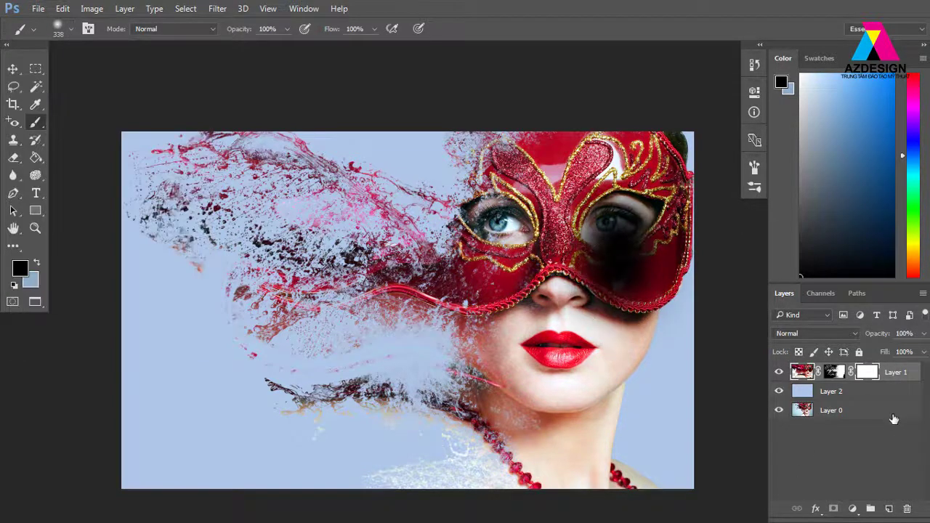
key(ctrl+z)
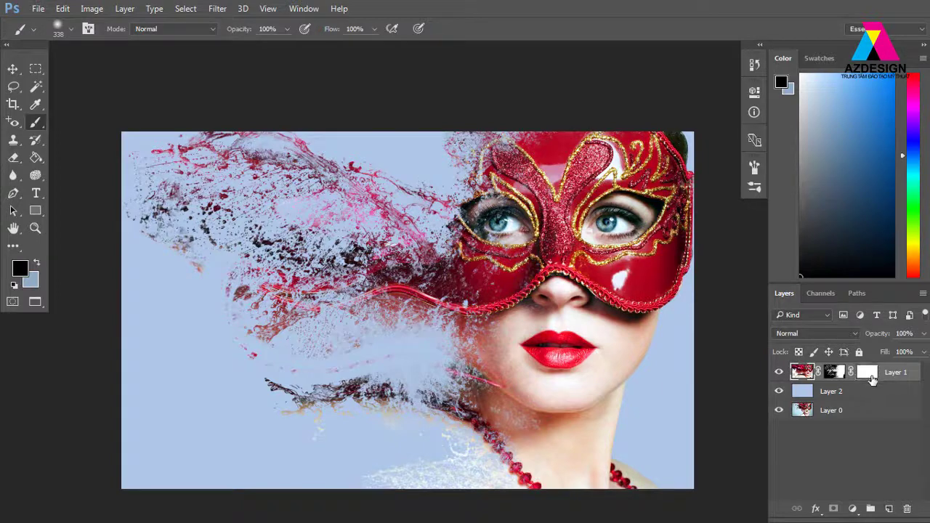
click(865, 374)
click(25, 269)
Set the foreground colour to white and undo a trial stroke over the right eye
drag(542, 146, 498, 117)
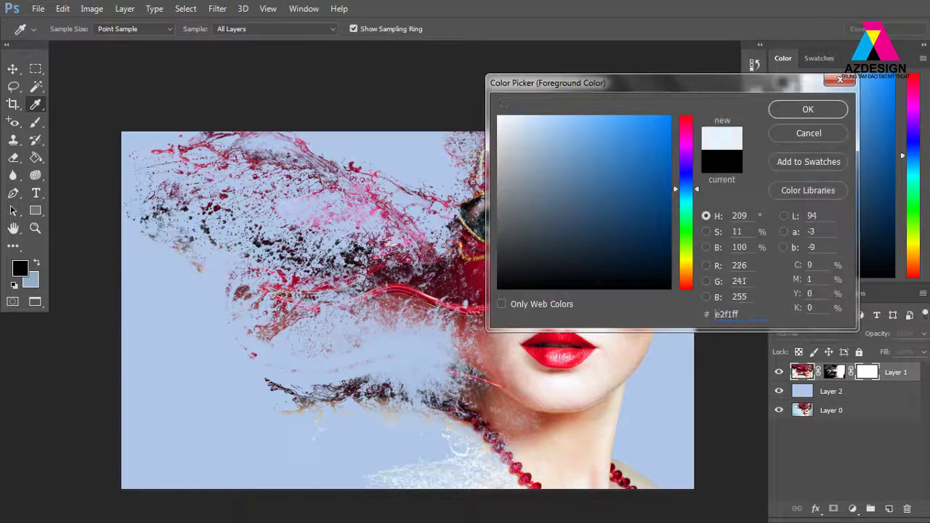
key(Return)
drag(596, 218, 640, 225)
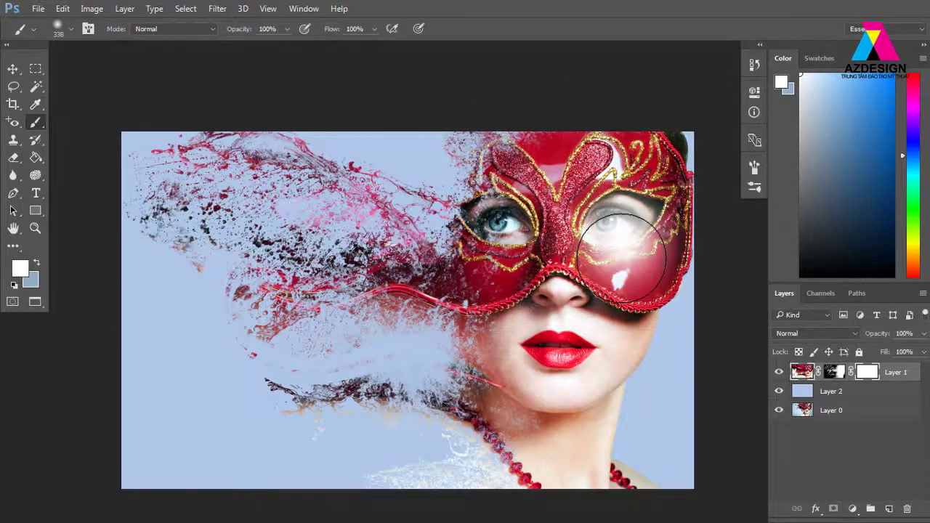
key(ctrl+z)
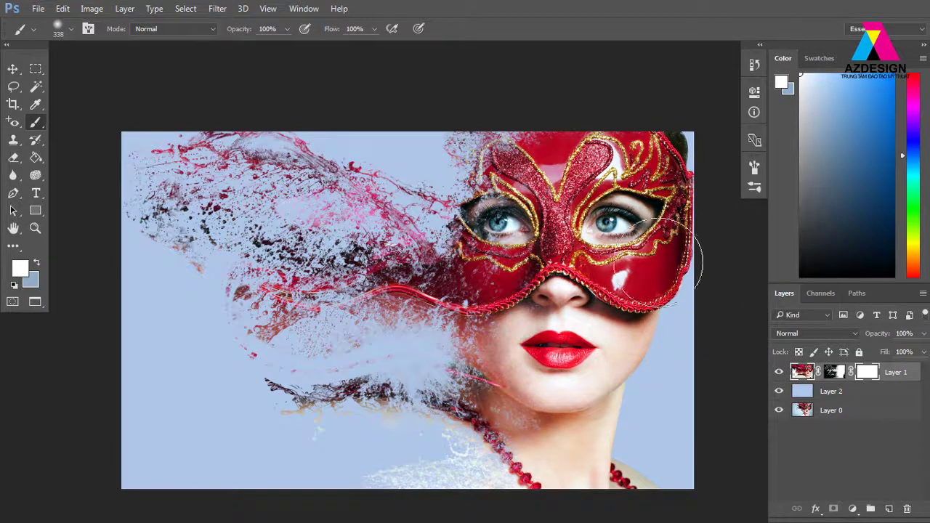
Undo a trial white stroke on the cheek and make Layer 2 the working layer
drag(683, 255, 645, 258)
key(ctrl+z)
click(862, 375)
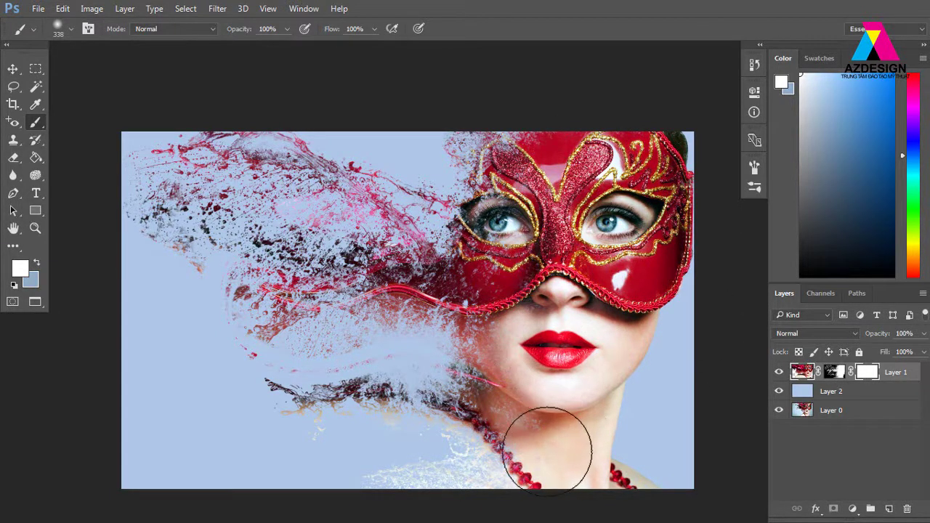
click(836, 393)
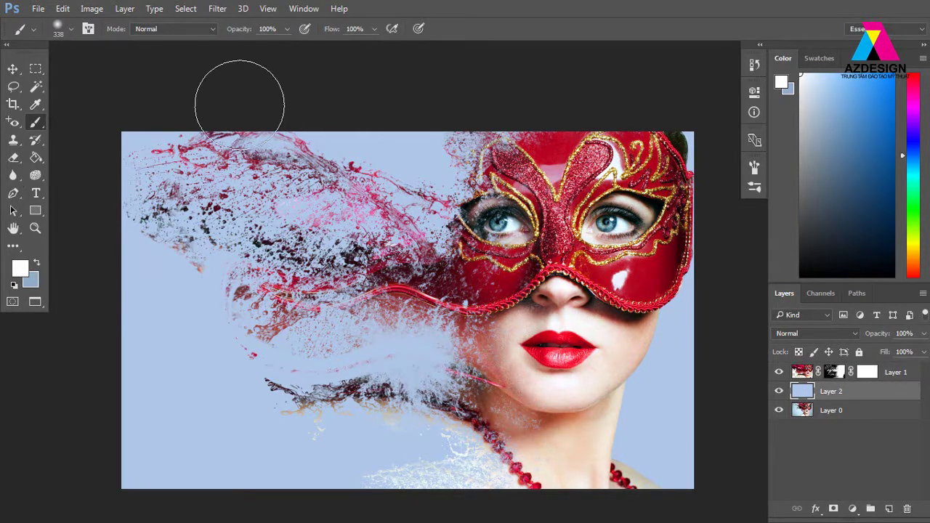
Open wallpaper-2979955 from the pattern folder as a separate document
key(ctrl+o)
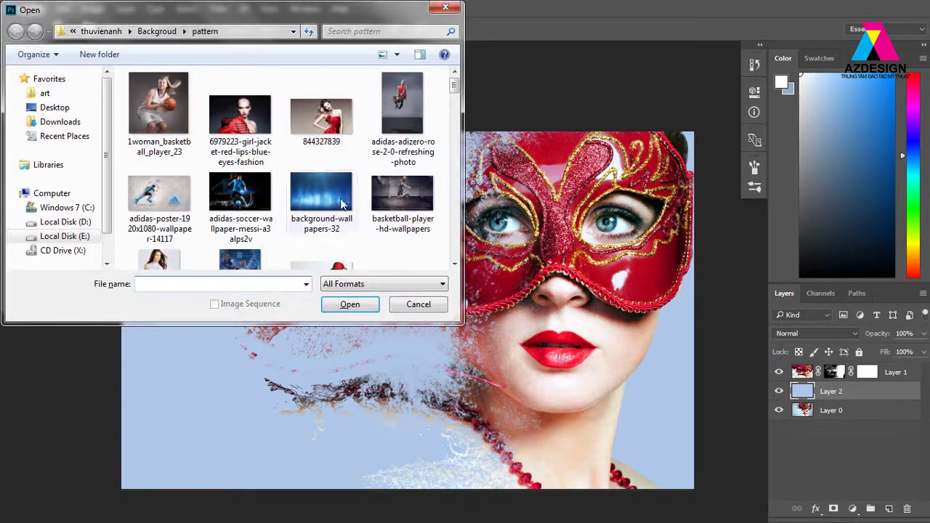
scroll(459, 135, down, 3)
scroll(459, 135, down, 10)
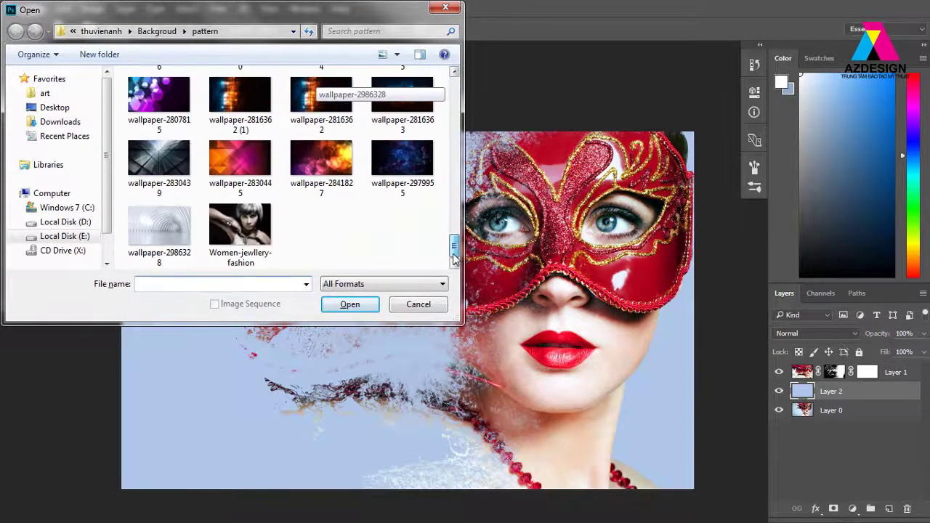
click(402, 159)
click(370, 306)
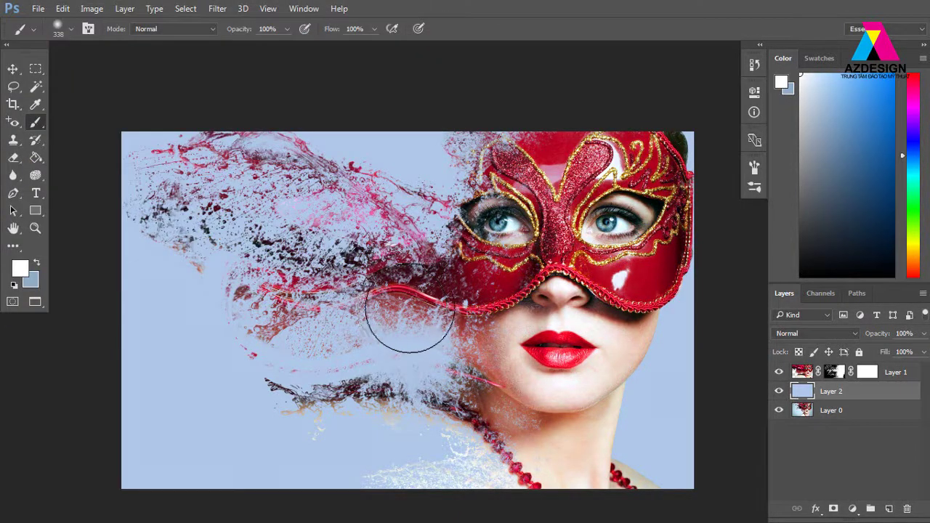
click(409, 317)
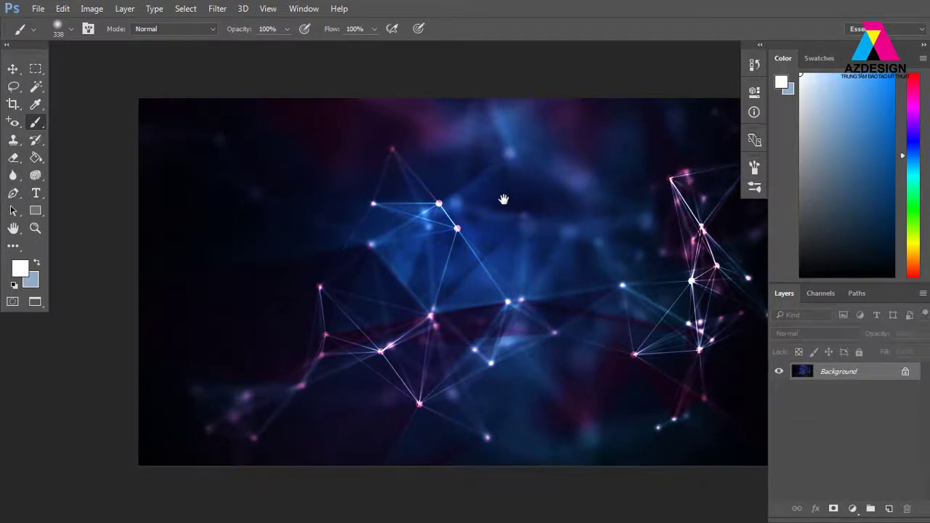
Select all of wallpaper-2979955 with the Move tool, previewing it in full-screen mode
key(v)
key(ctrl+a)
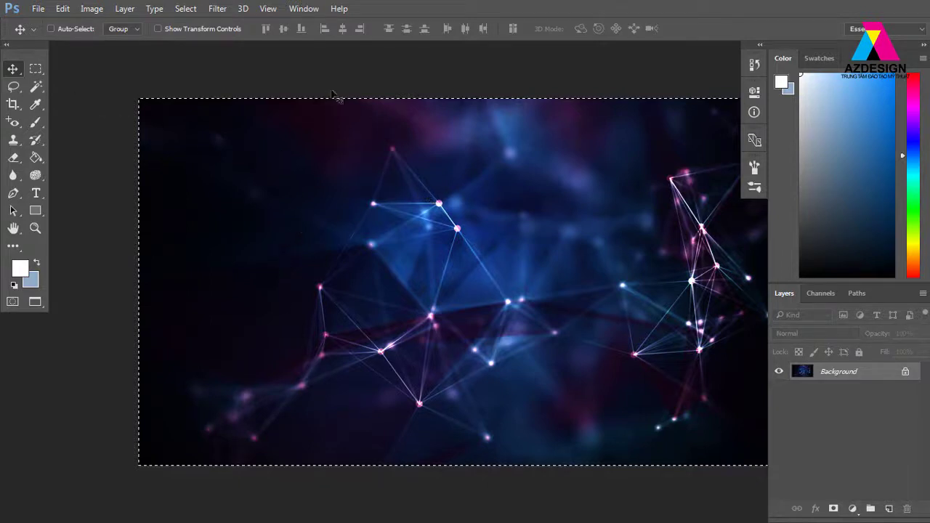
key(Tab)
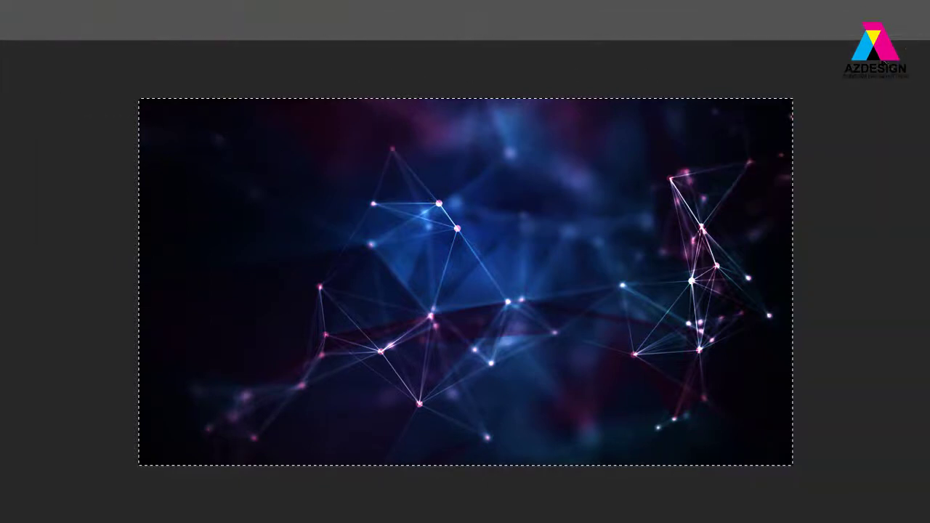
key(f)
scroll(429, 109, up, 1)
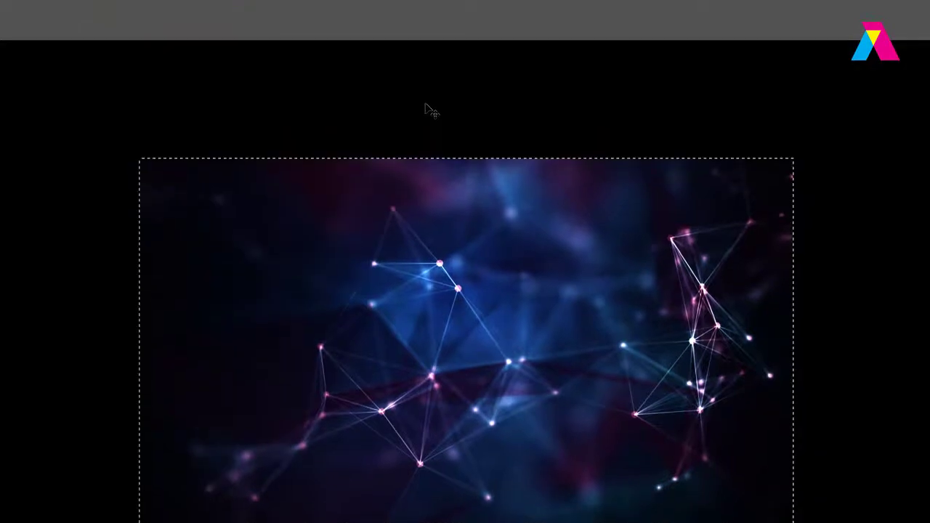
scroll(429, 109, down, 2)
scroll(427, 106, down, 2)
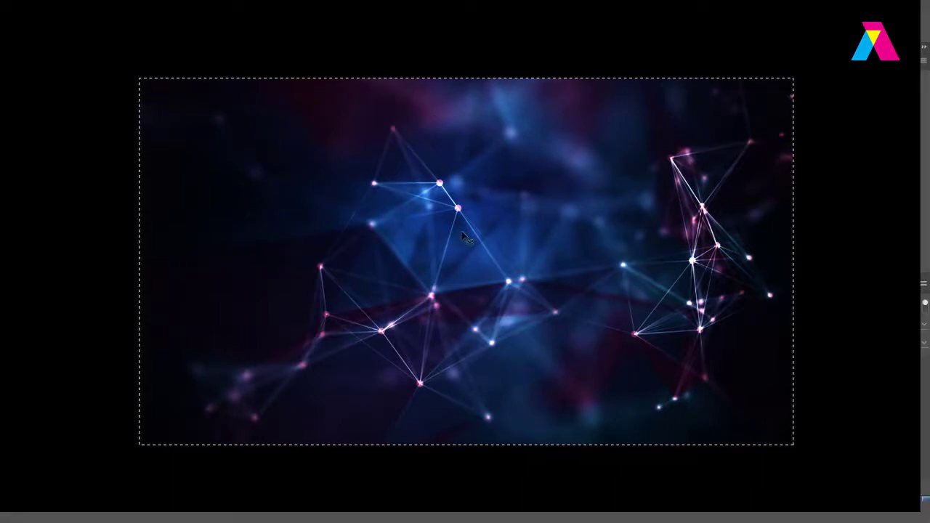
key(f)
key(f)
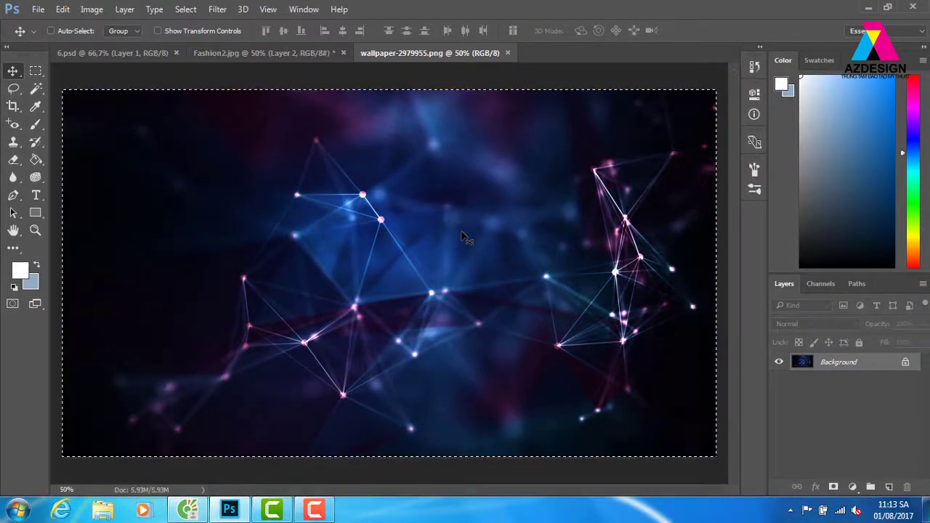
Paste the wallpaper into Fashion2.jpg, undo it, and make Layer 1 the working layer
click(266, 56)
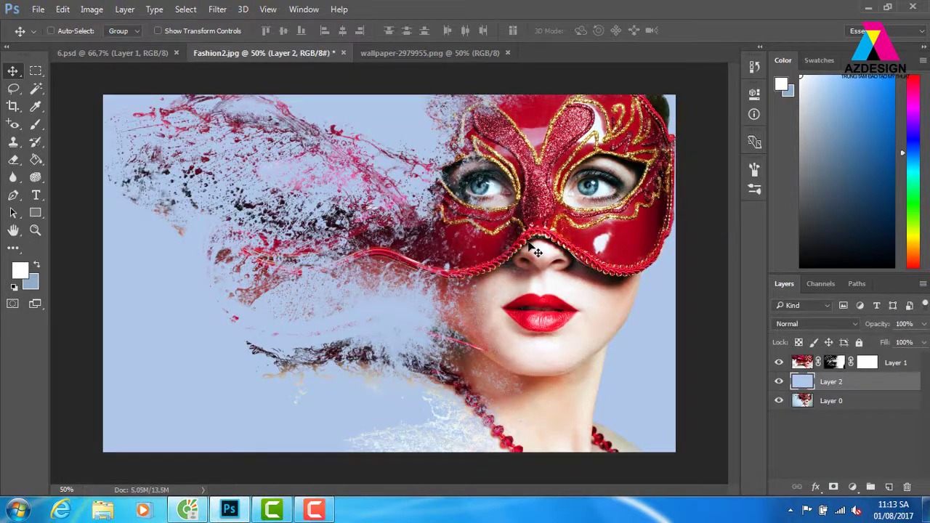
key(ctrl+v)
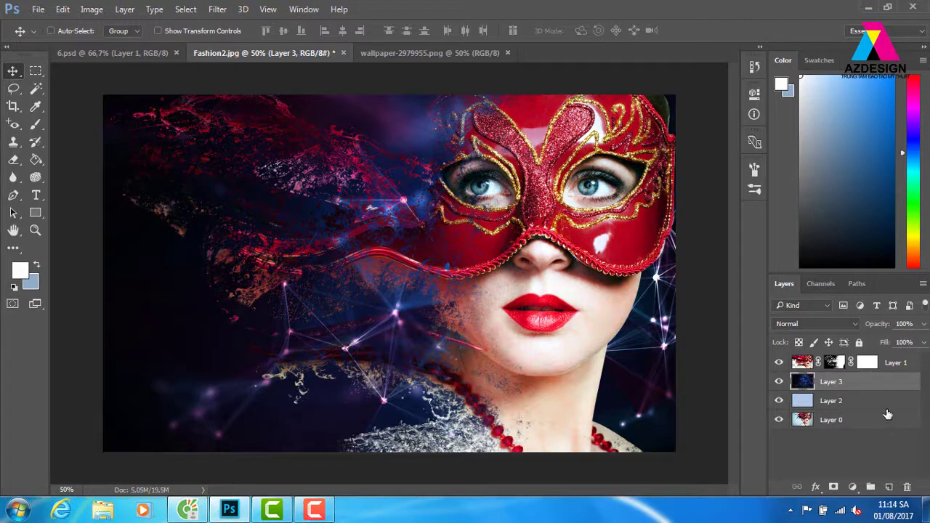
key(ctrl+z)
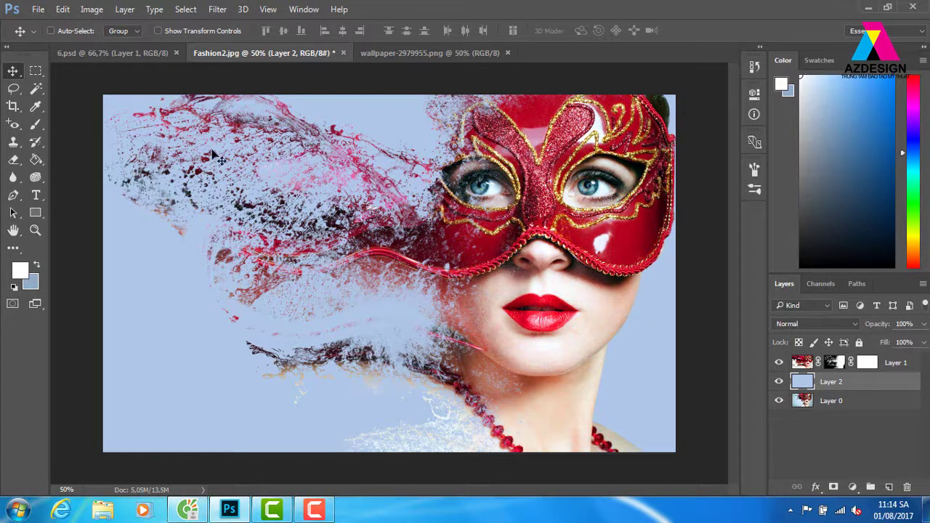
right_click(605, 217)
click(623, 225)
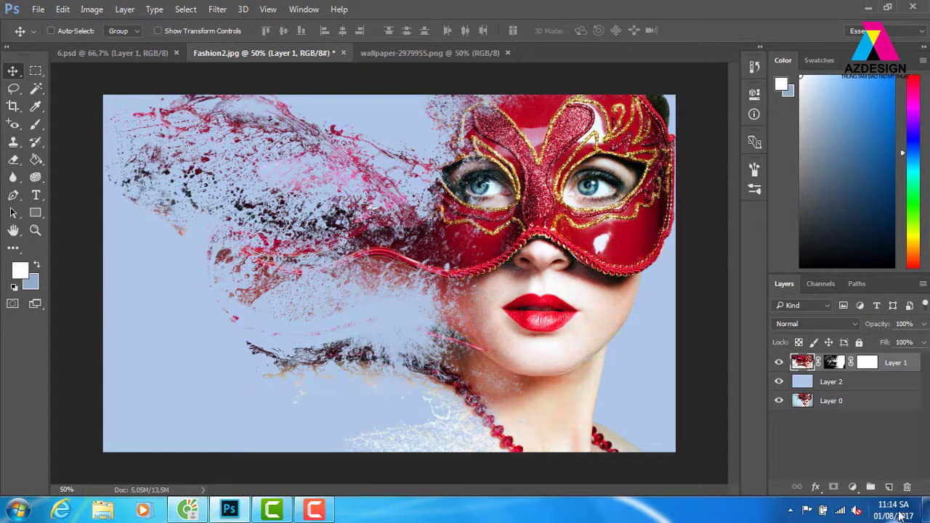
Merge Layer 3 down into Layer 1, combining splatter and portrait
click(889, 487)
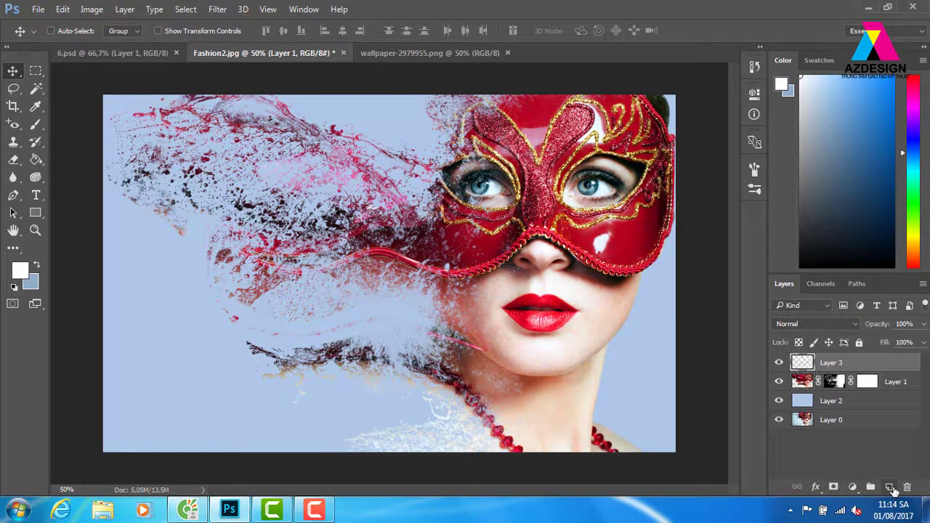
ctrl+click(900, 382)
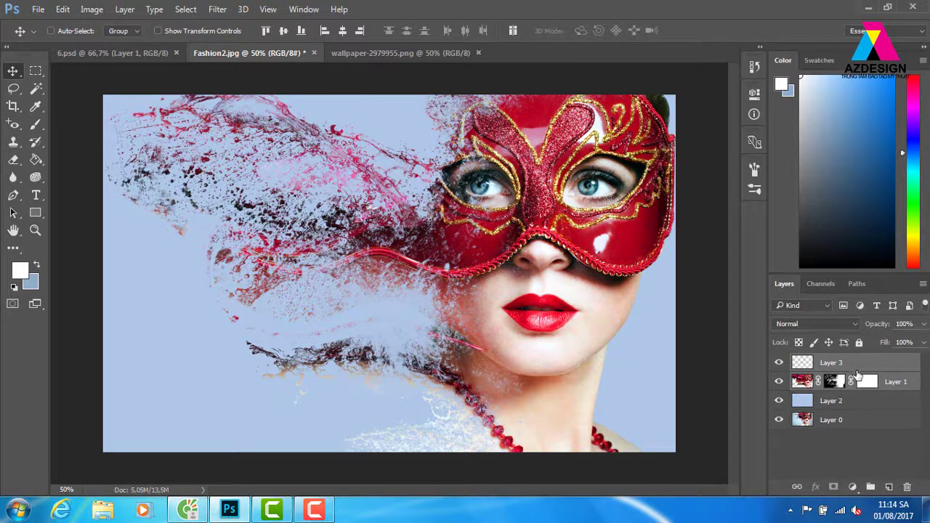
key(ctrl)
click(125, 9)
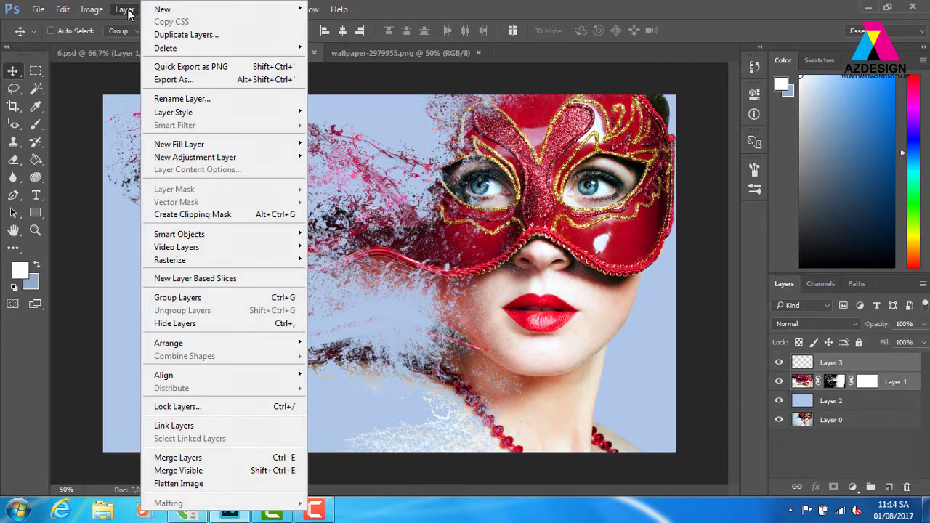
click(189, 458)
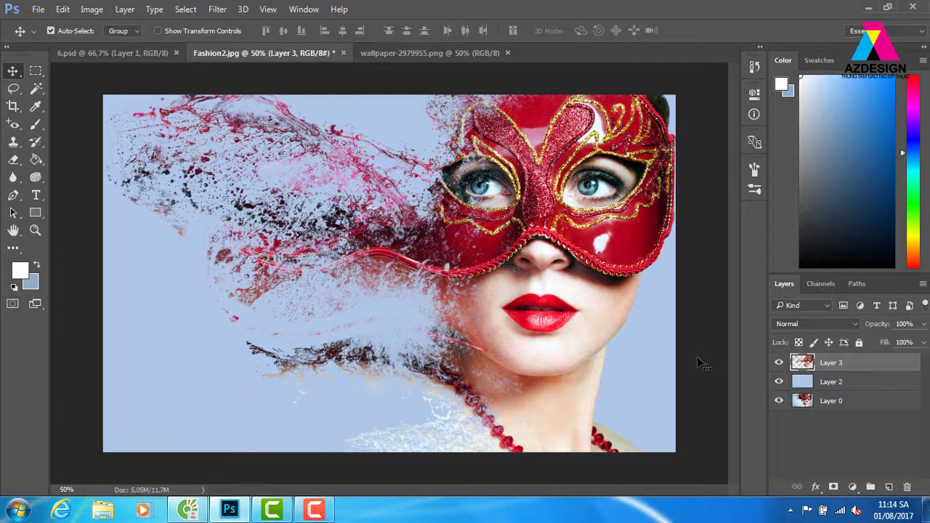
Duplicate the merged Layer 3 as Layer 3 copy using Layer Via Copy
click(51, 30)
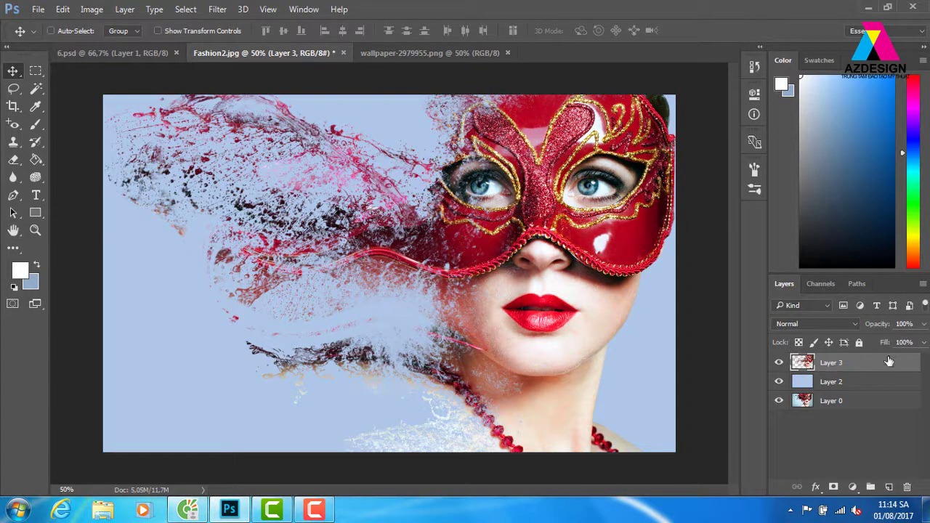
click(125, 9)
mouse_move(162, 9)
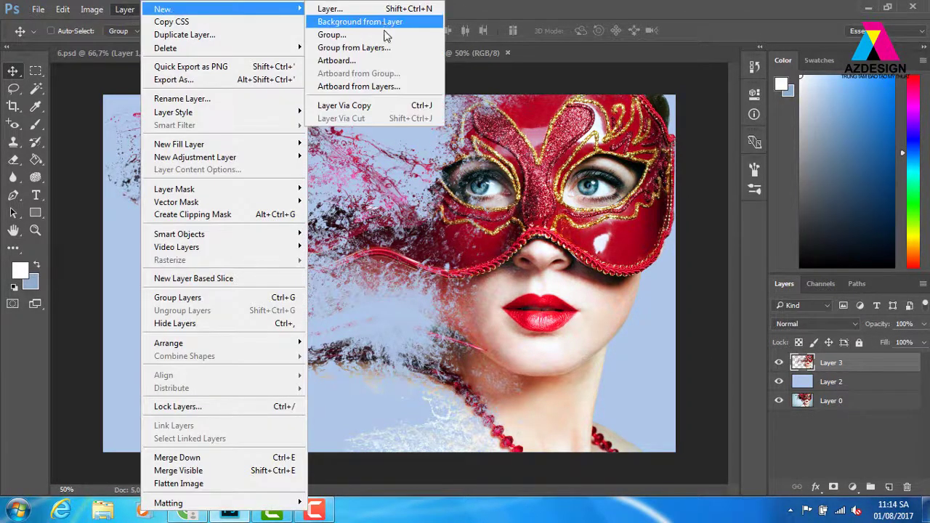
click(391, 106)
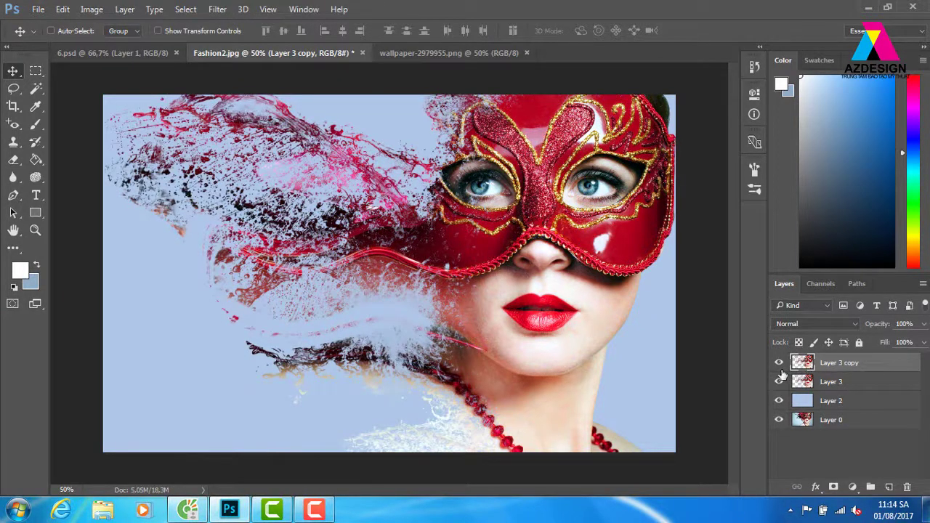
Blend Layer 3 copy in Soft Light with Fill lowered to 41%
click(837, 327)
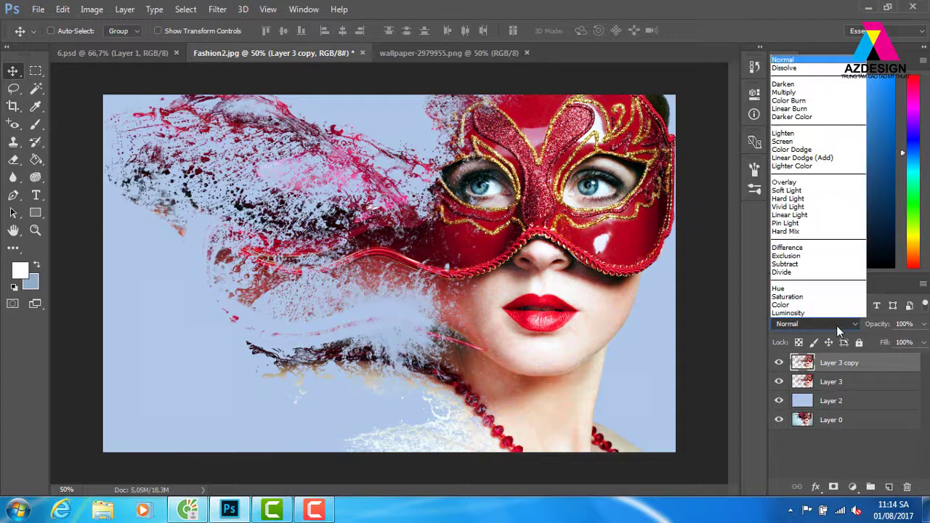
click(793, 191)
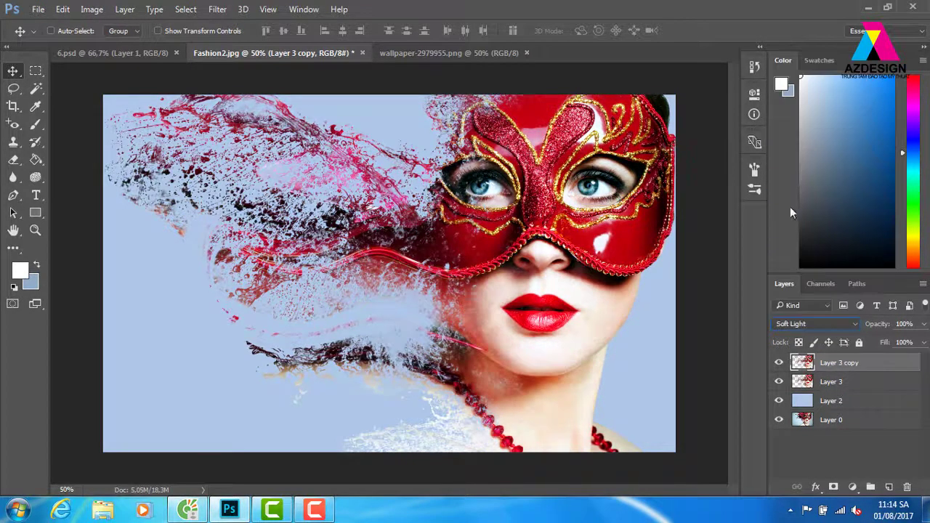
click(923, 343)
drag(921, 358, 891, 360)
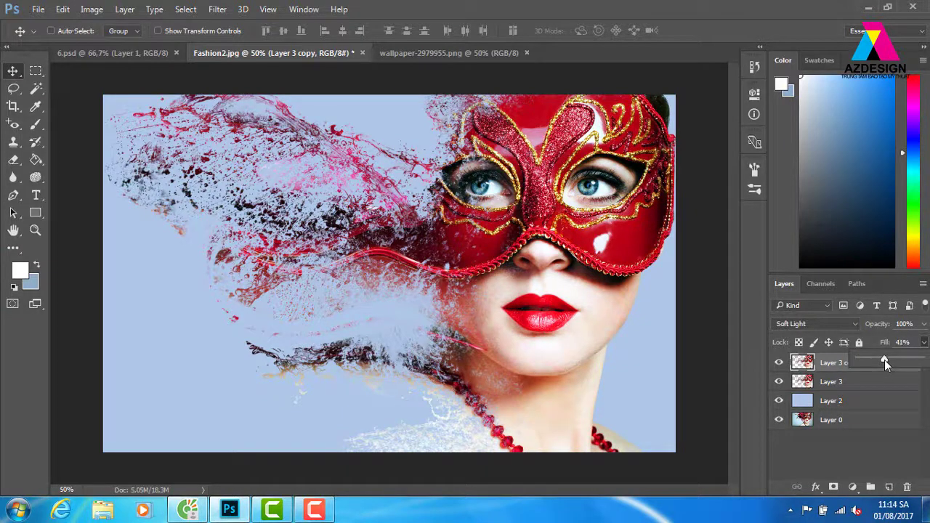
click(574, 247)
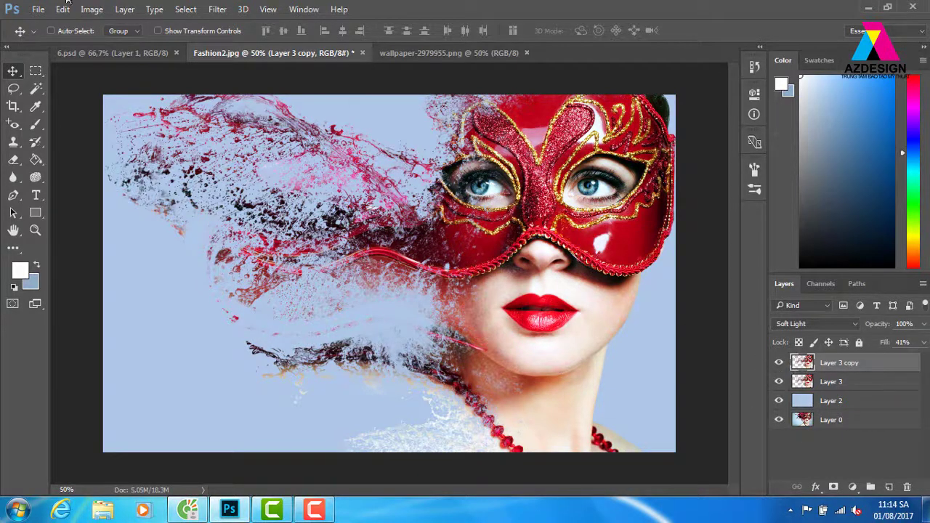
key(ctrl)
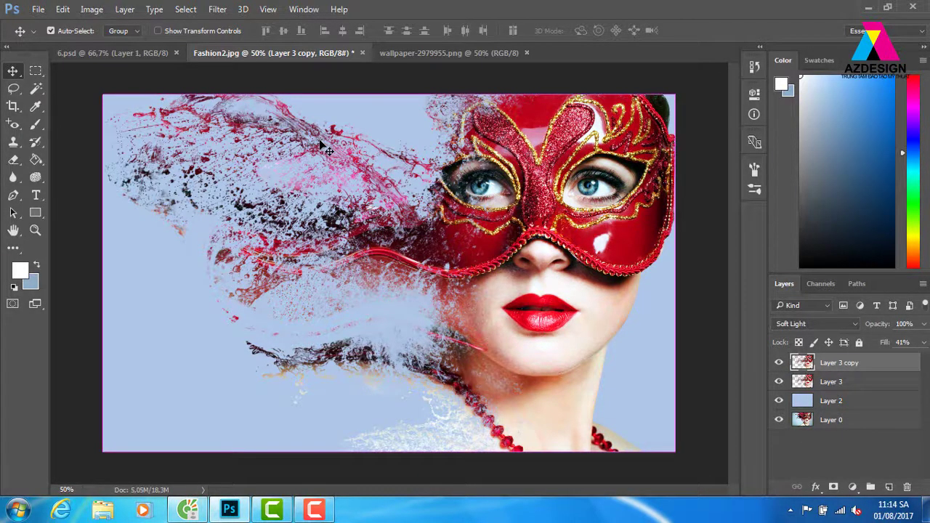
Try Hue +145, Saturation +48 on Layer 3 copy, then cancel it
key(ctrl+u)
click(395, 220)
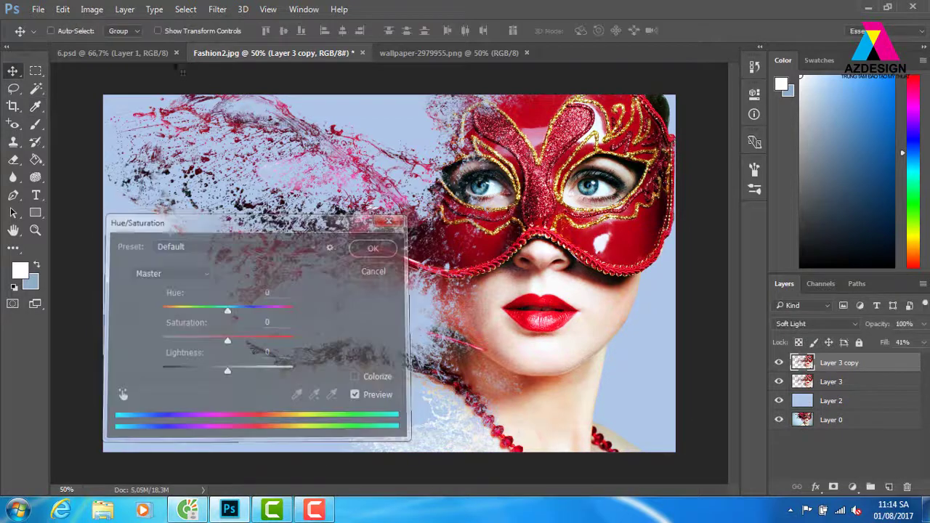
click(93, 10)
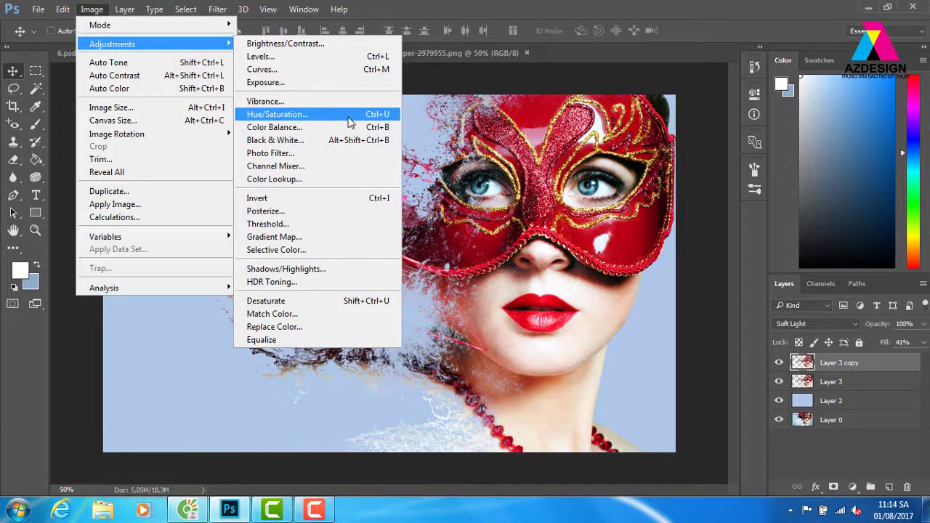
click(351, 115)
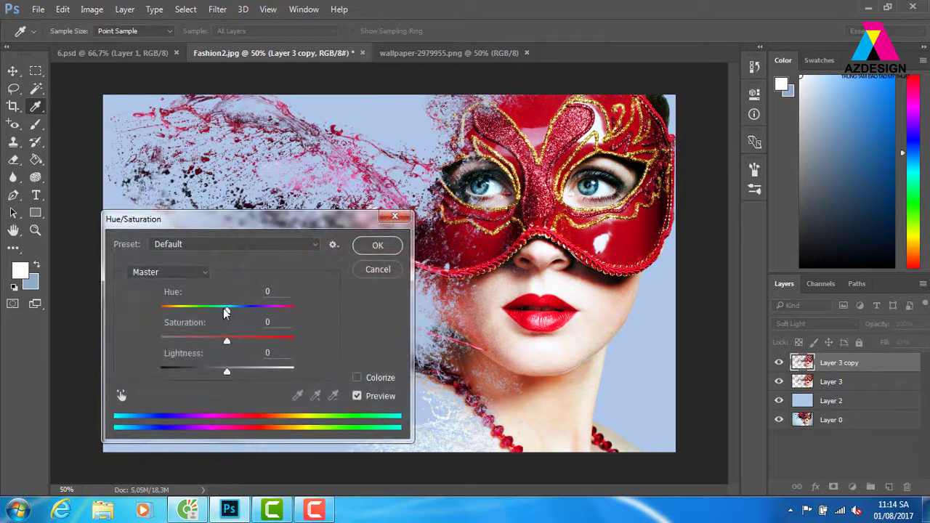
mouse_move(225, 311)
mouse_down()
mouse_move(307, 318)
mouse_move(278, 320)
mouse_move(285, 328)
mouse_up()
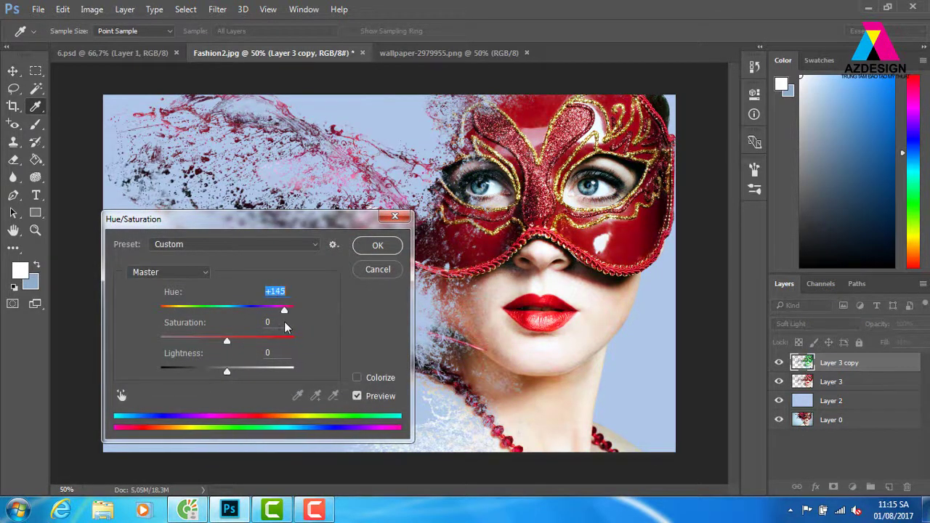
drag(228, 343, 261, 343)
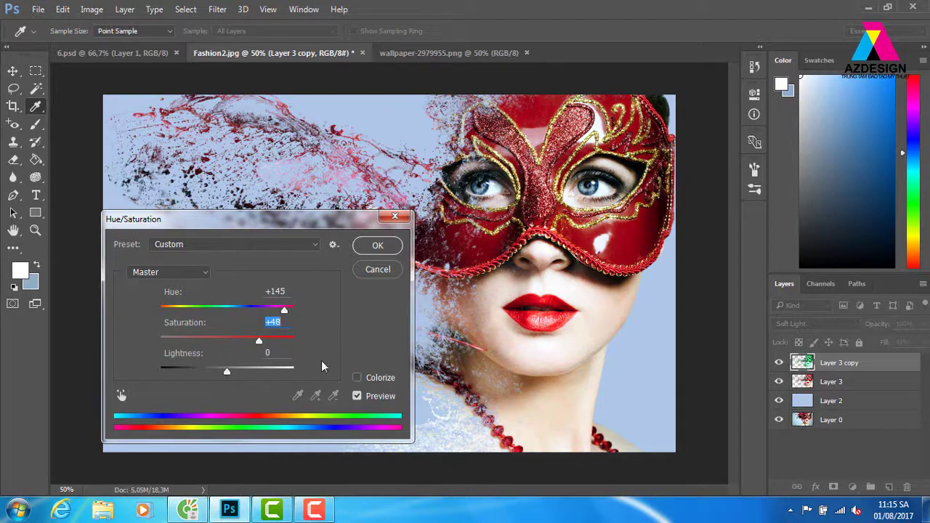
click(401, 220)
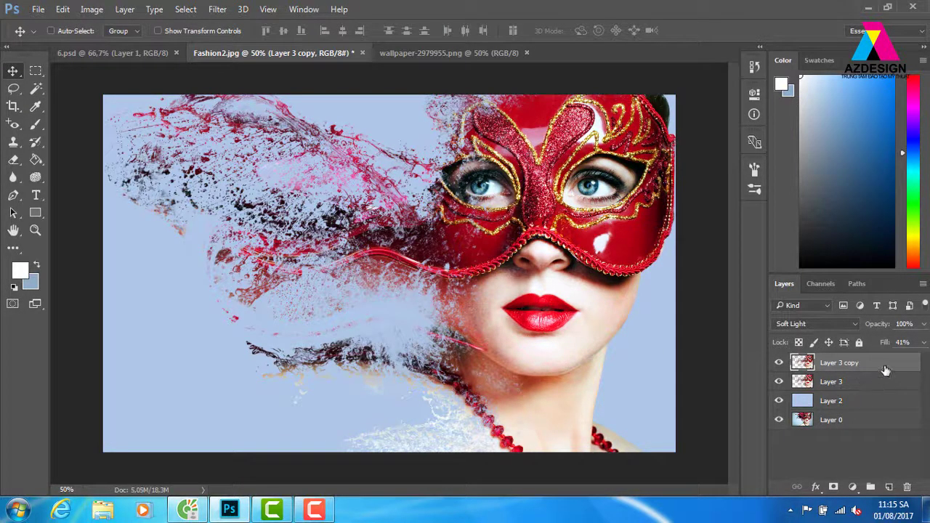
Return Layer 3 copy to Normal blending and apply Hue −57, Saturation +85
click(841, 323)
click(789, 58)
click(92, 8)
mouse_move(109, 43)
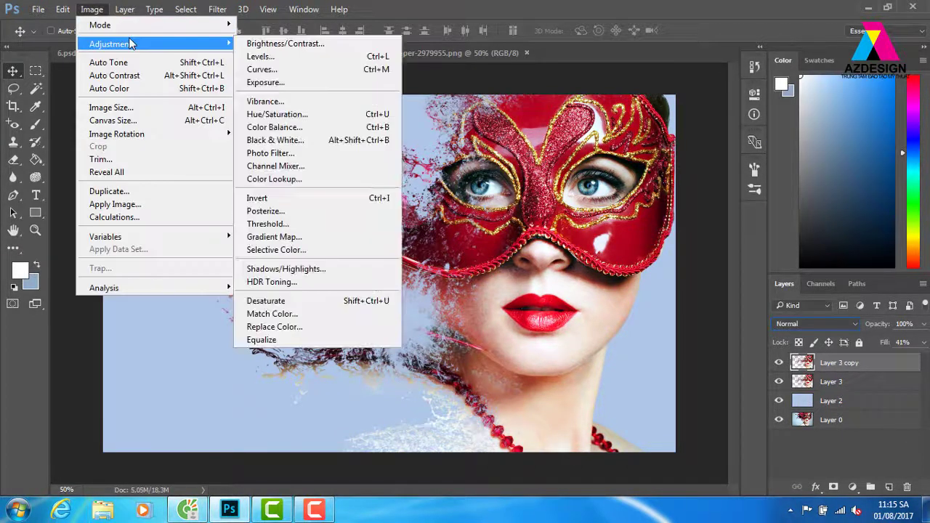
click(357, 114)
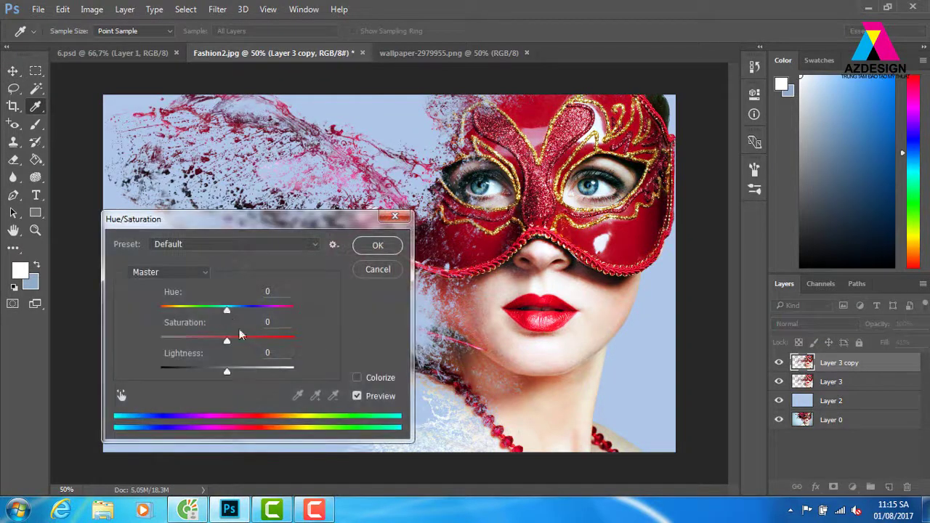
drag(226, 312, 270, 313)
mouse_move(234, 347)
mouse_down()
mouse_move(294, 343)
mouse_move(245, 308)
mouse_move(194, 312)
mouse_up()
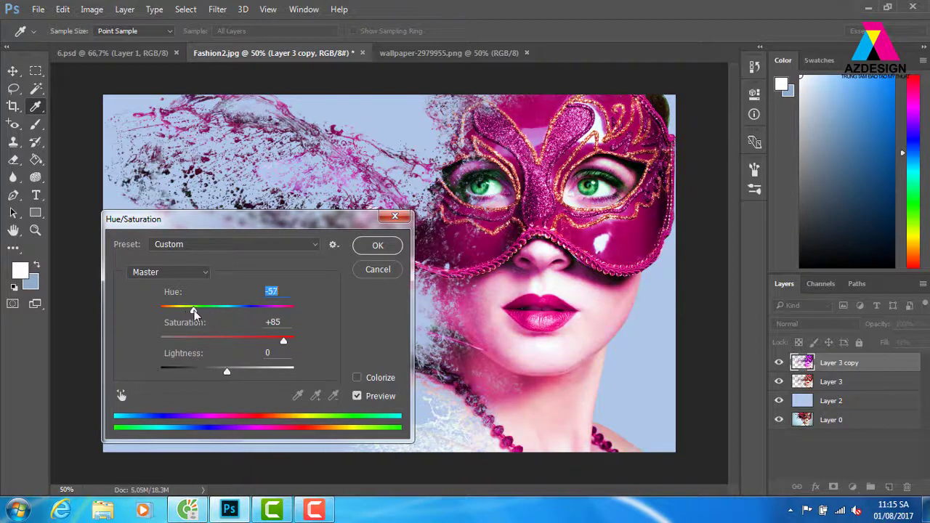
click(378, 246)
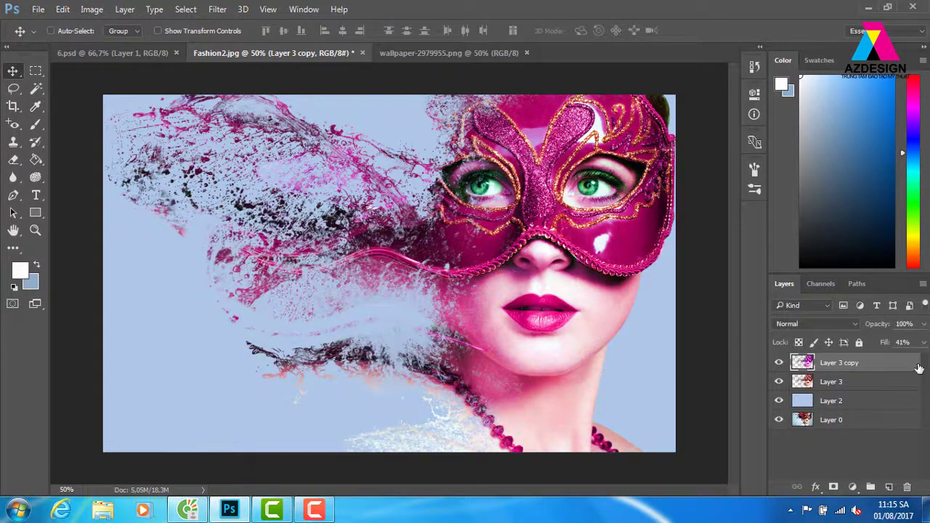
Add a layer mask to Layer 3 copy and set up a black brush
click(780, 363)
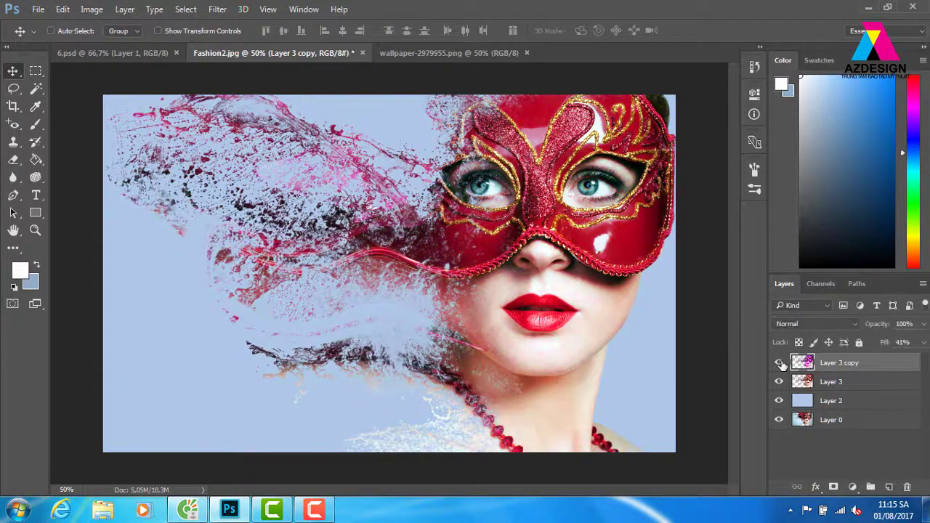
click(779, 363)
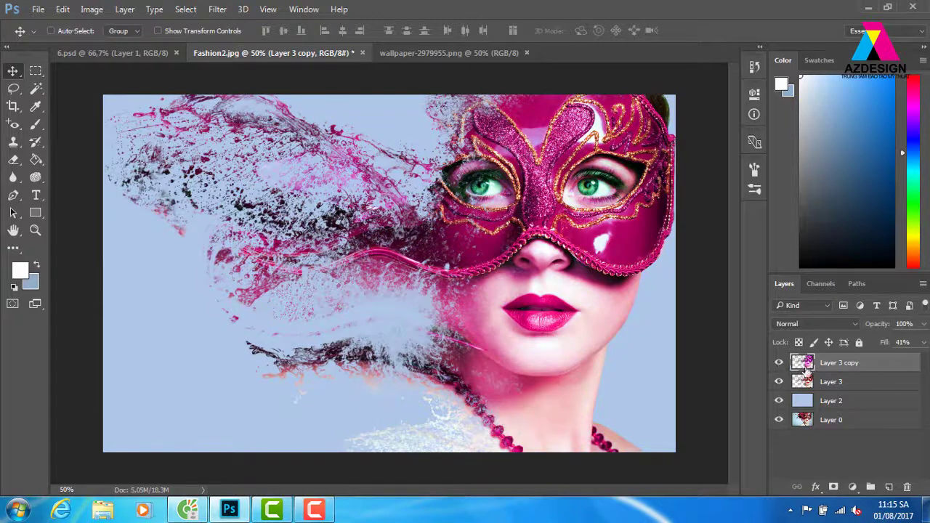
click(834, 487)
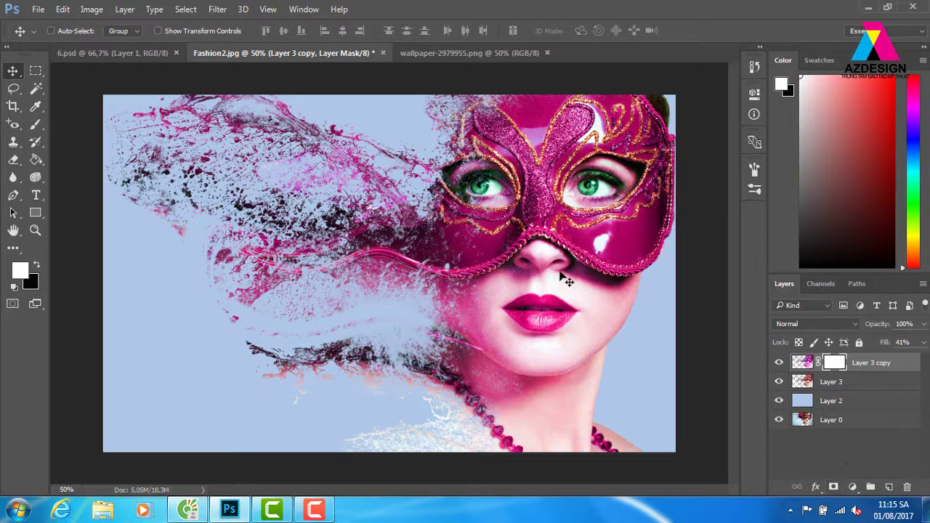
click(35, 125)
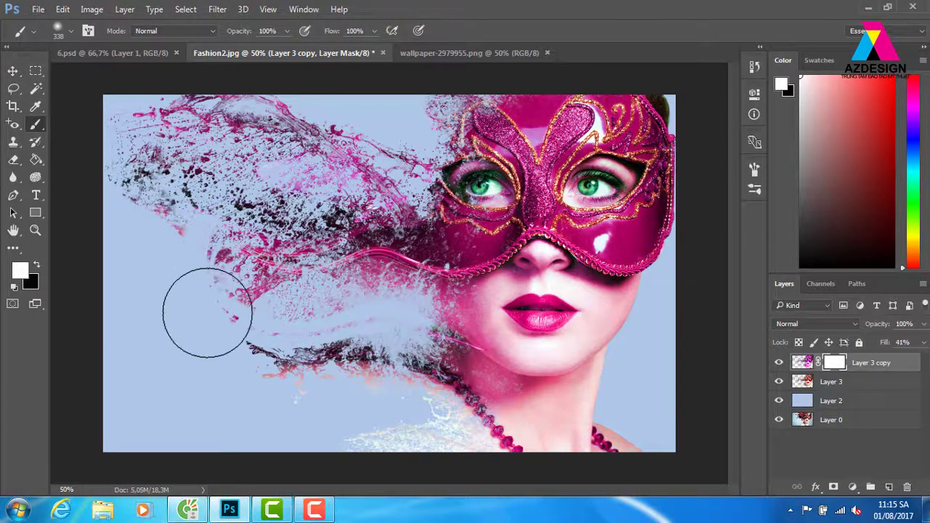
key(x)
Paint black over the lips and chin to restore red lips and natural skin
mouse_move(516, 311)
mouse_down()
mouse_move(488, 353)
mouse_move(592, 348)
mouse_move(531, 316)
mouse_move(568, 357)
mouse_move(308, 364)
mouse_move(502, 370)
mouse_move(436, 333)
mouse_up()
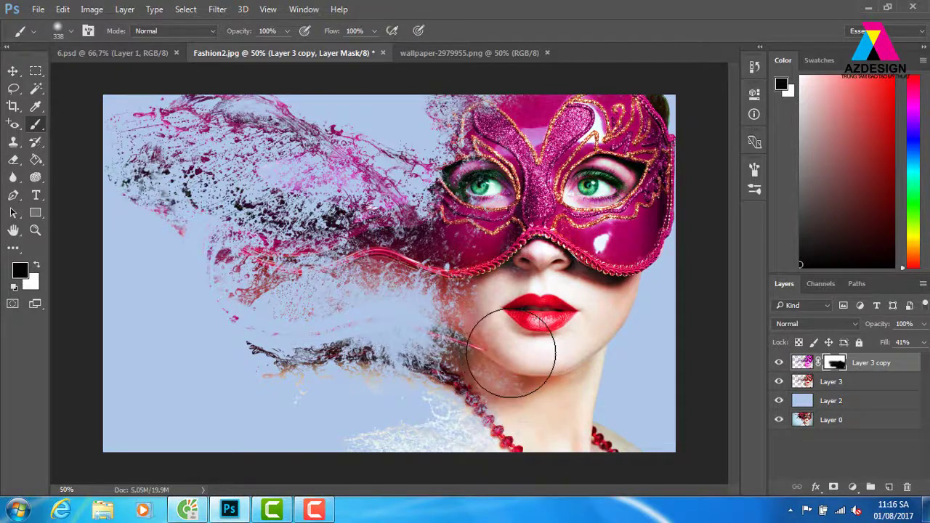
drag(492, 349, 478, 352)
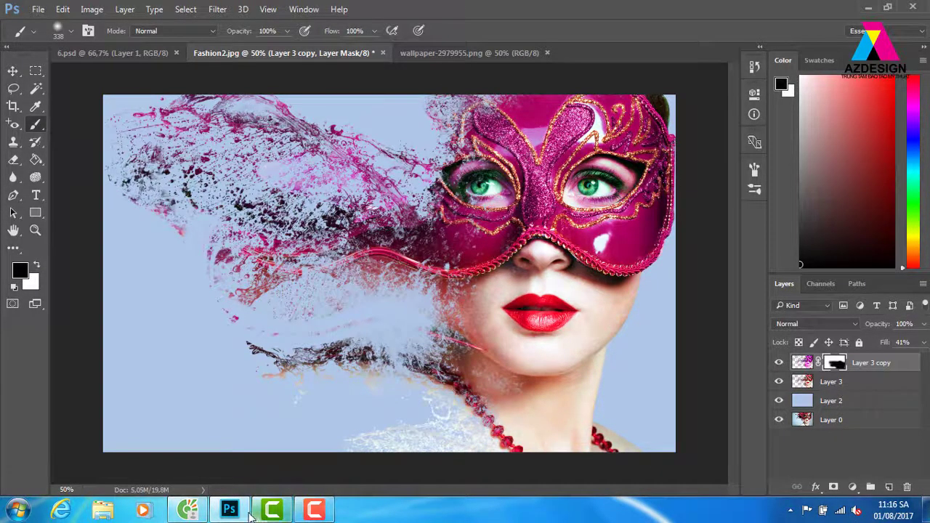
click(326, 512)
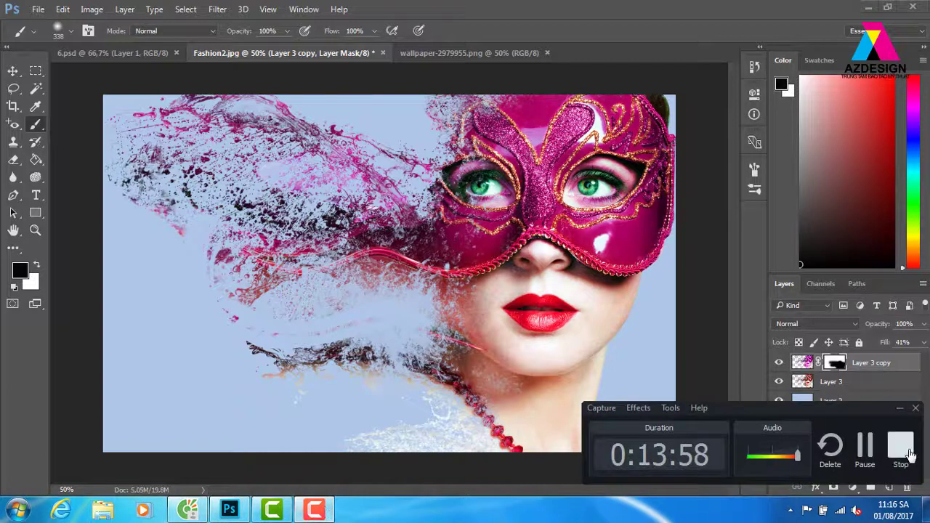